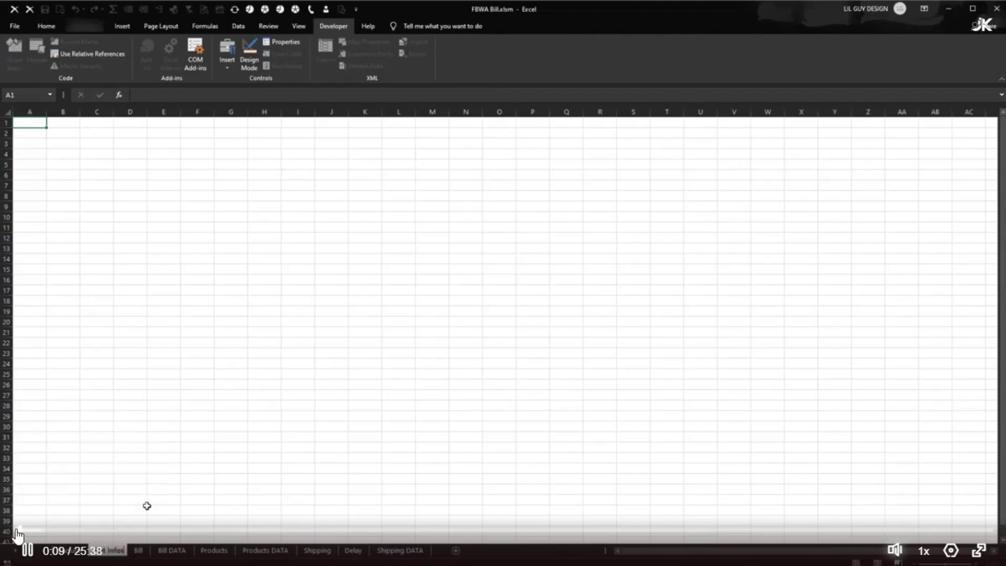
left_click(17, 531)
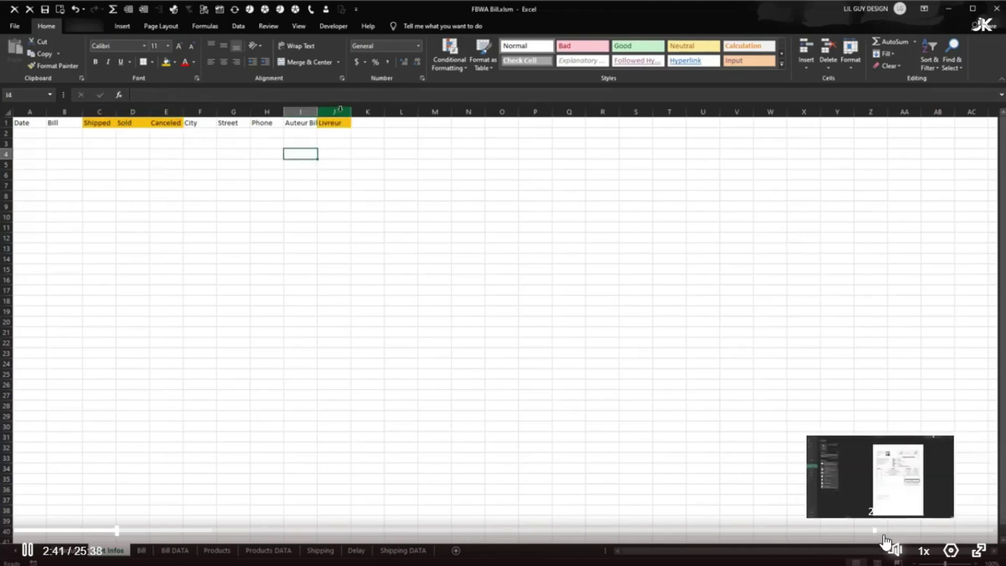
mouse_move(894, 549)
left_click_drag(898, 522, 896, 495)
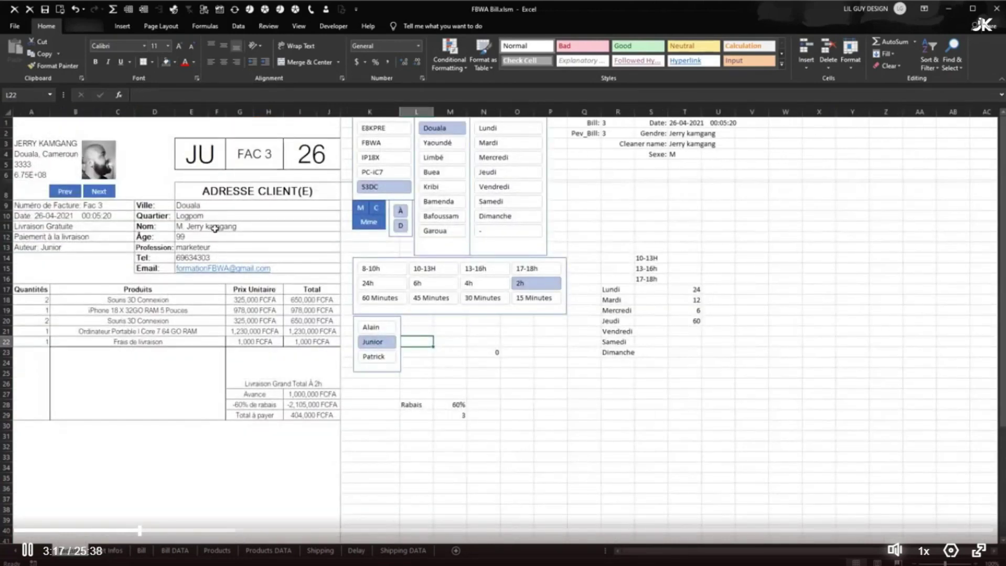
Step: Copy the Âge, Profession, Tel and Email labels in D12:D15 of the invoice sheet and select cell L1 on the infos sheet
left_click_drag(158, 239, 164, 268)
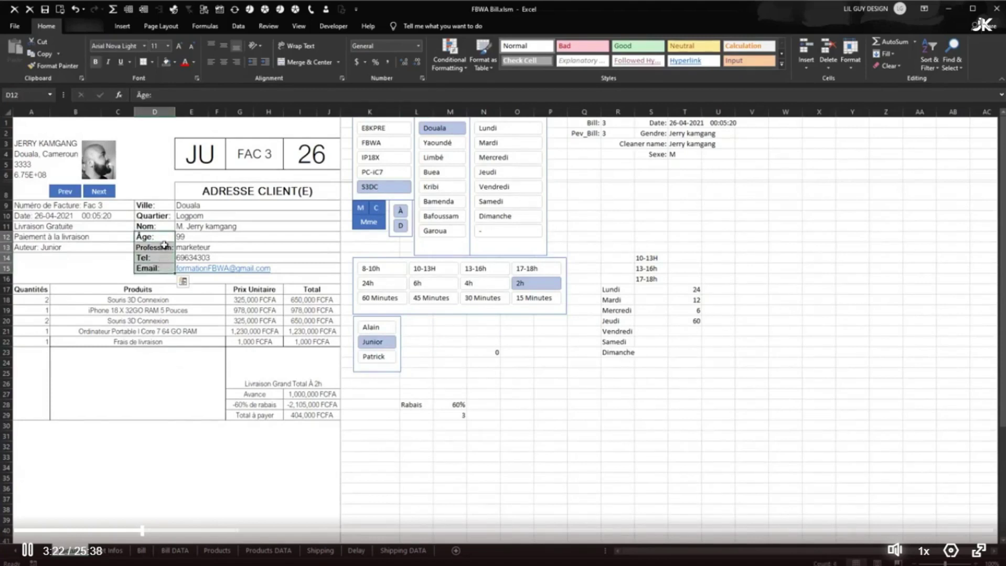
right_click(164, 239)
left_click(215, 259)
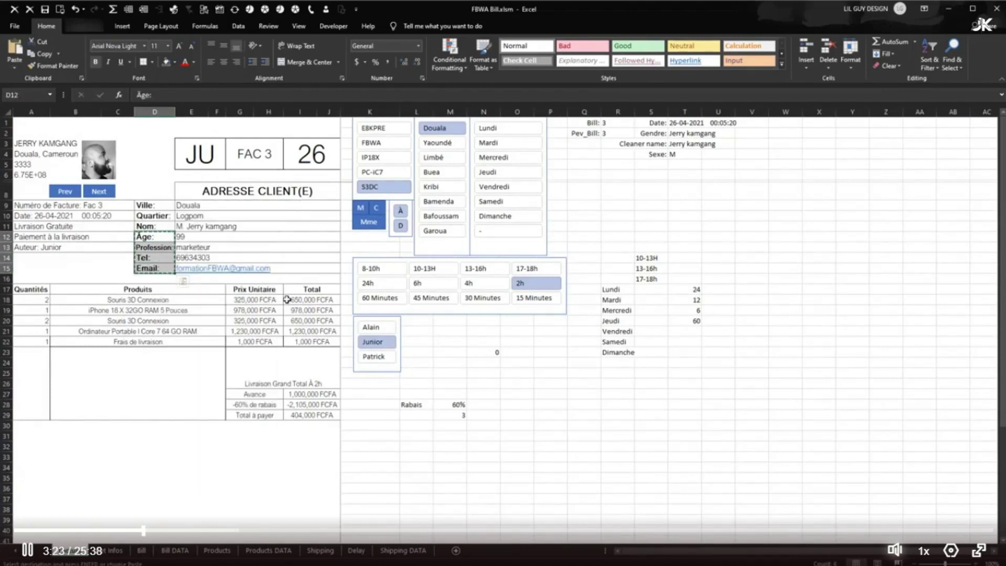
left_click(114, 550)
left_click(203, 110)
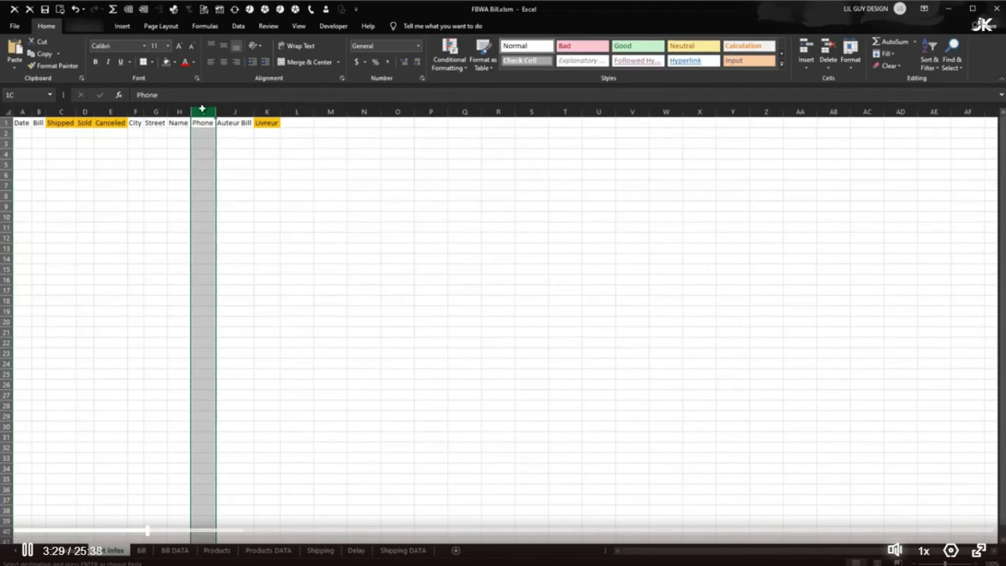
left_click(293, 123)
right_click(297, 122)
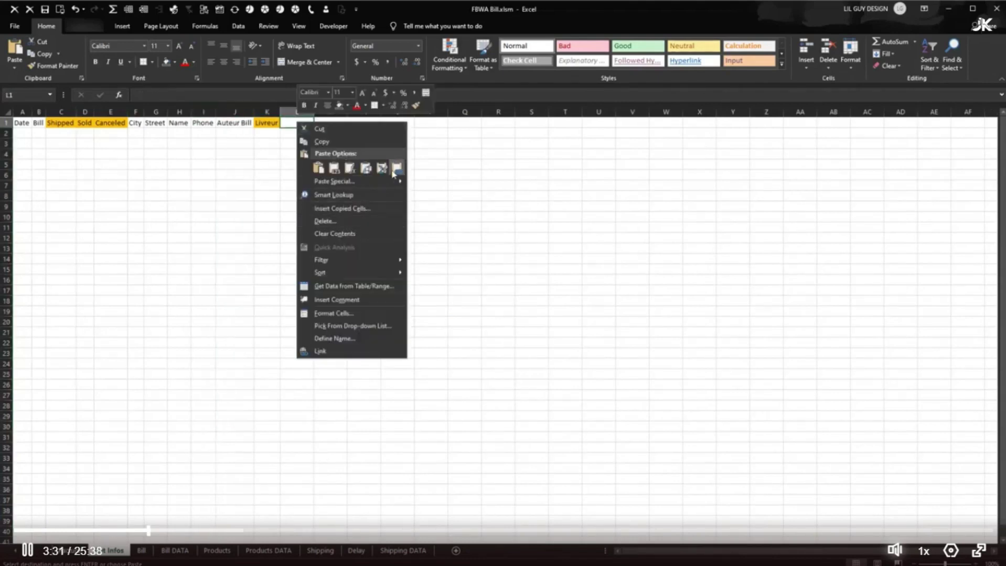
left_click(321, 170)
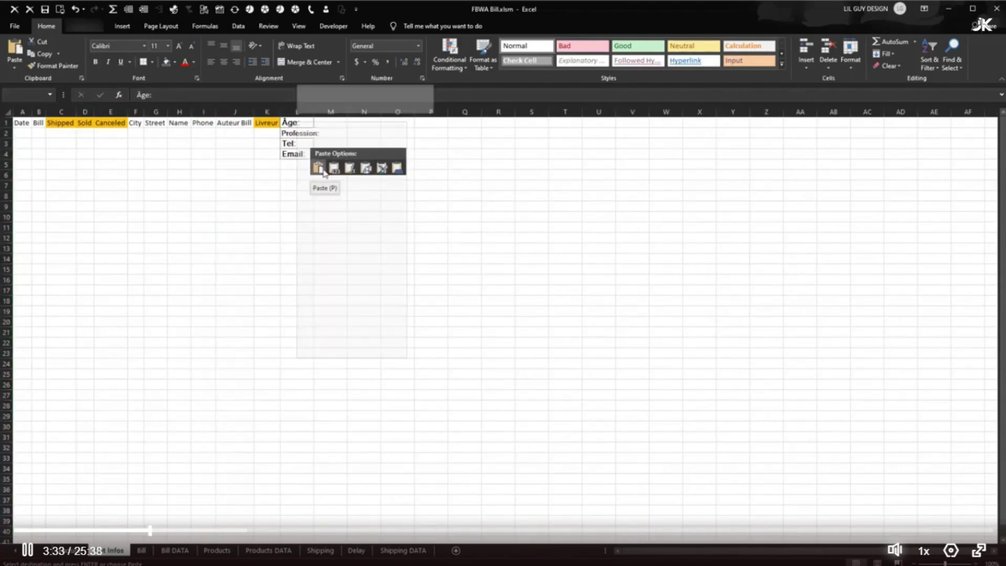
key("ctrl+z")
Step: Paste the copied labels transposed across row 1 from L1 and remove their bold formatting
right_click(296, 122)
mouse_move(399, 183)
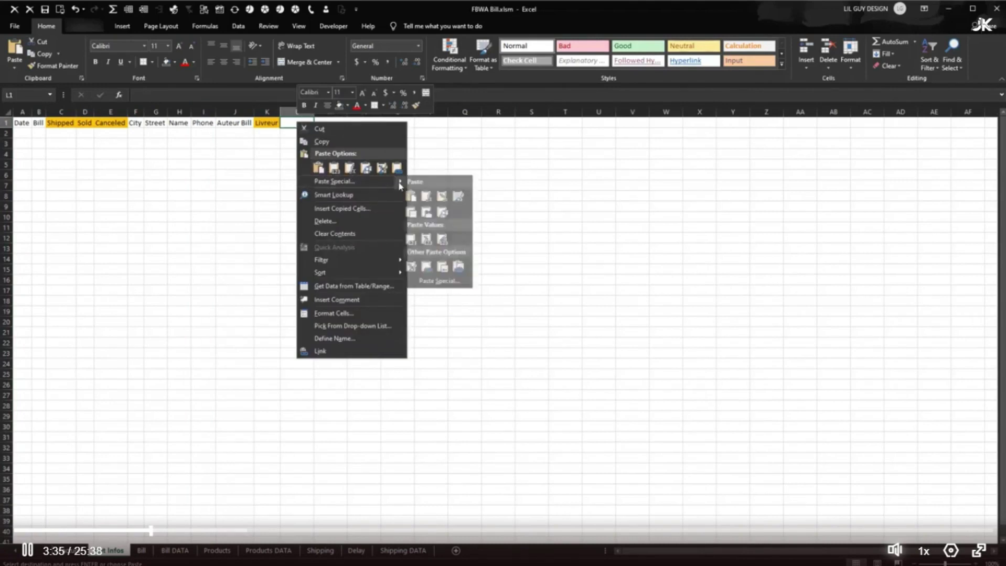
left_click(443, 281)
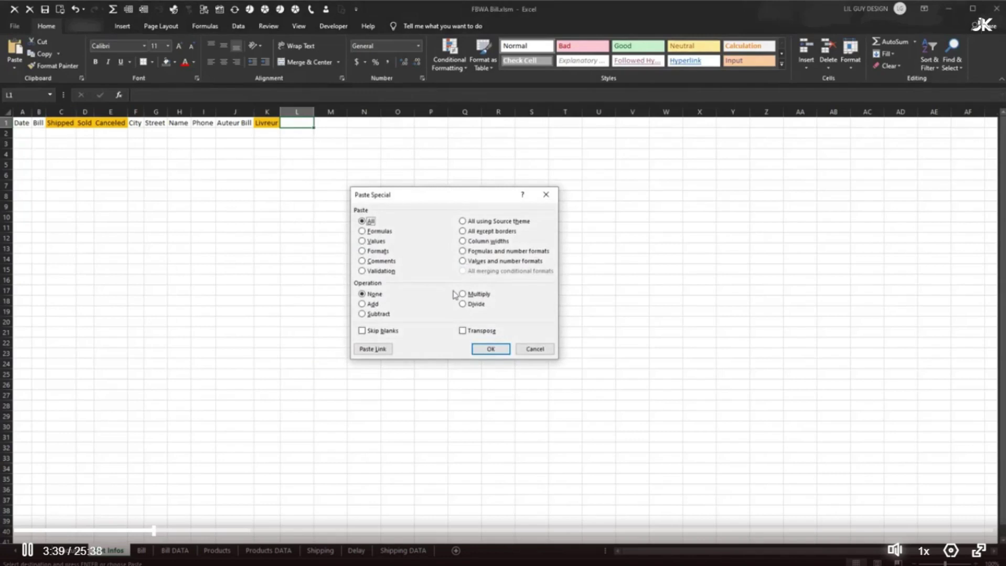
left_click(469, 331)
left_click(489, 349)
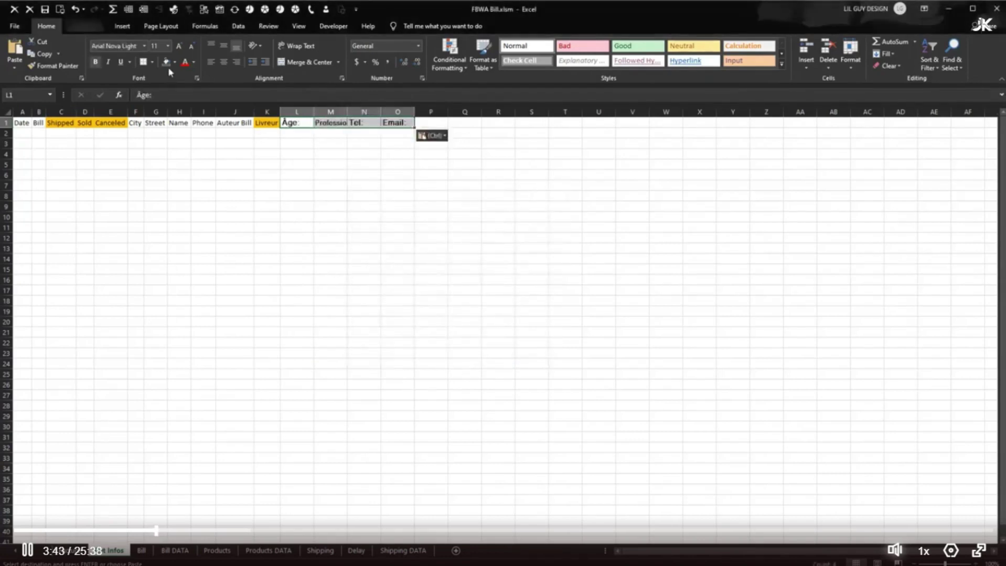
left_click(95, 62)
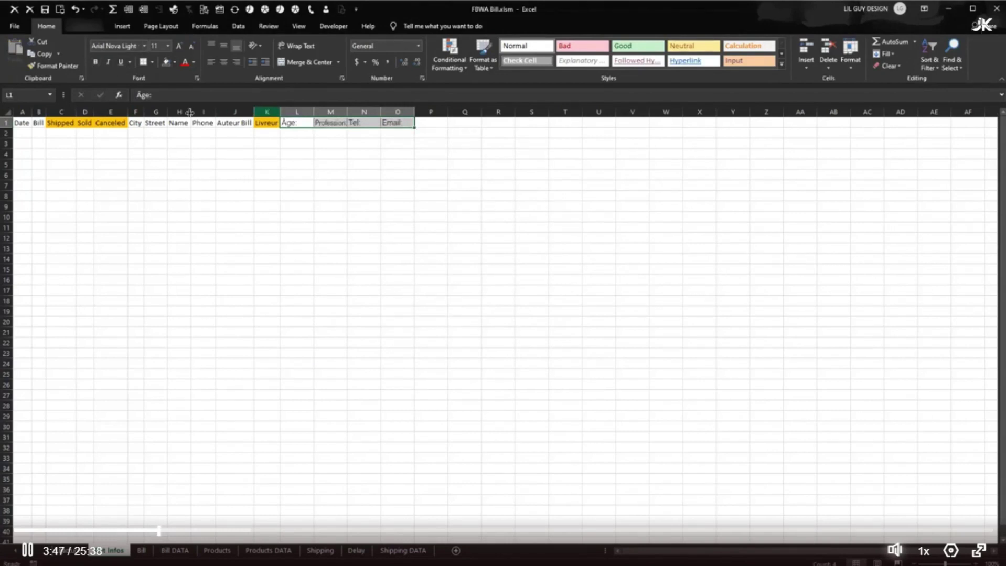
Step: Enter =SUBSTITUTE(L1,":","") in cell L2 to strip the colon from the Âge header
left_click(305, 136)
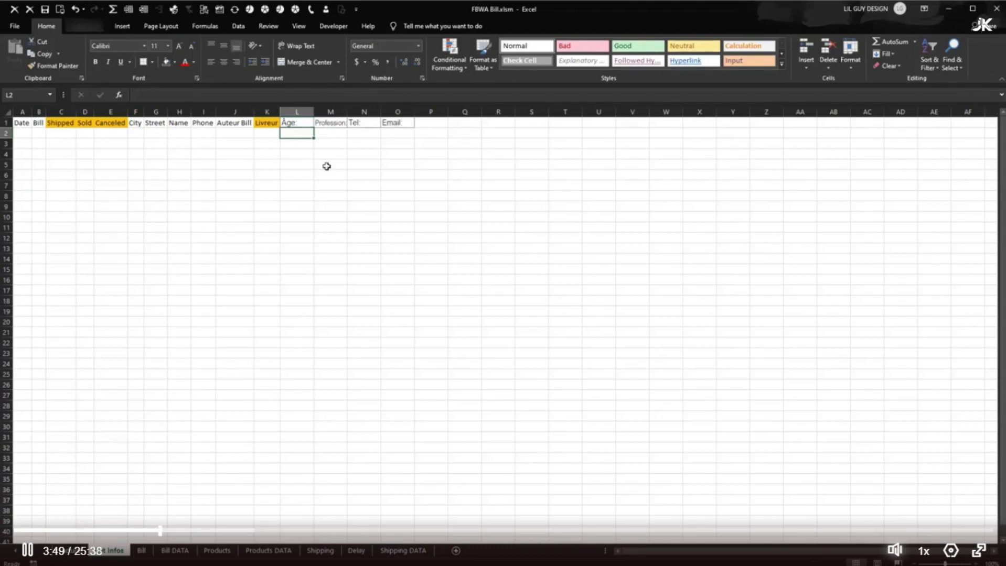
type("=")
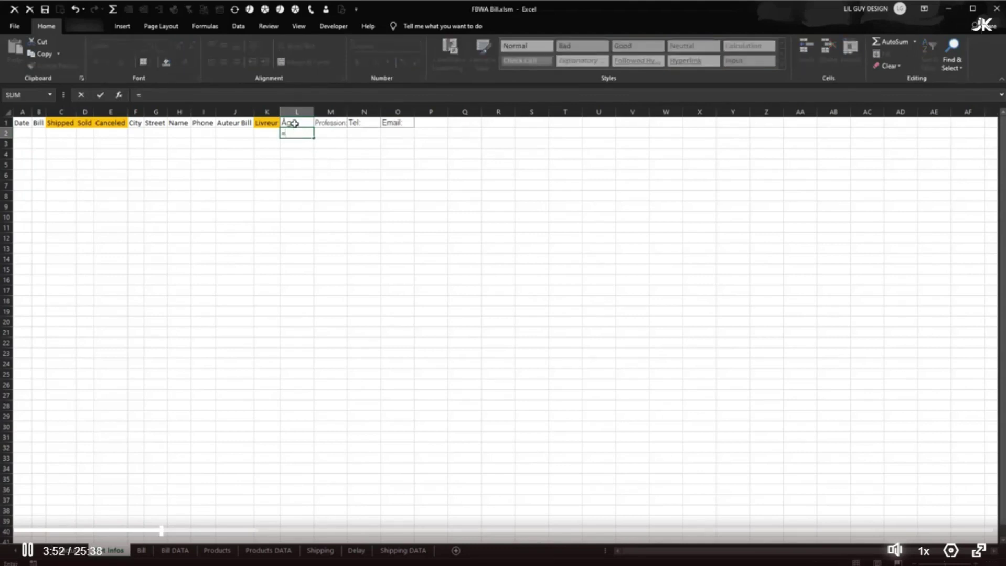
type("us")
key("BackSpace")
key("BackSpace")
type("su")
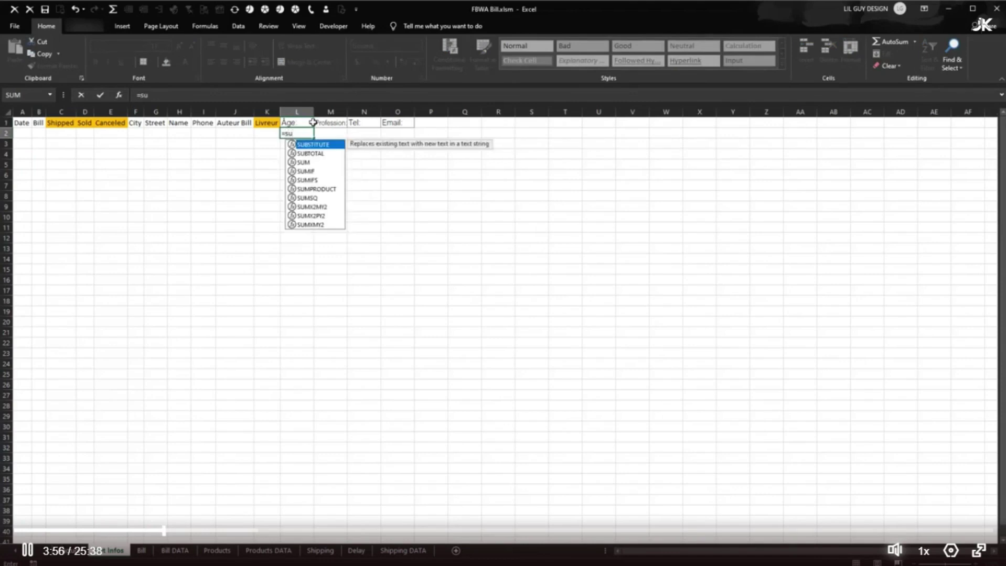
double_click(328, 145)
left_click(297, 122)
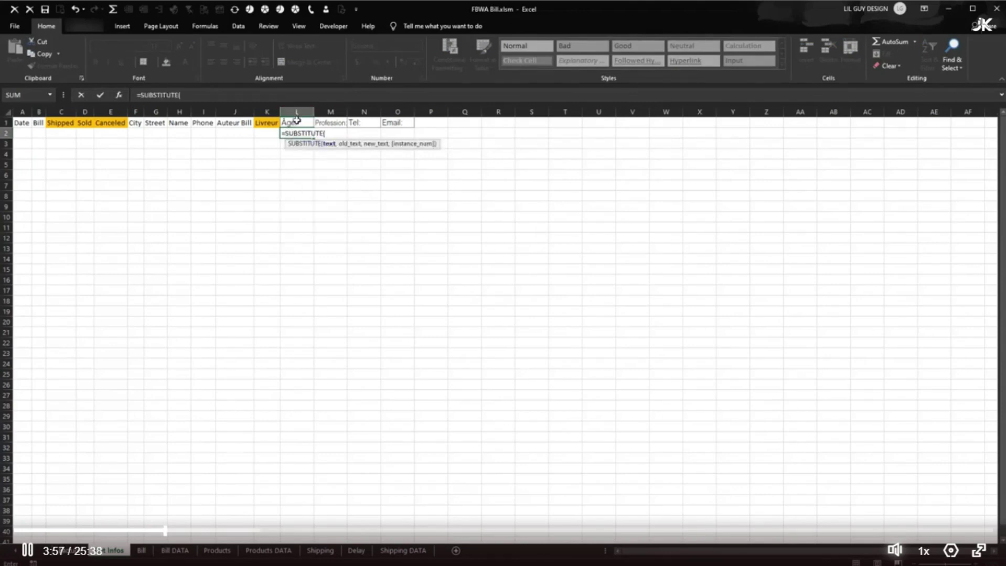
type(",")
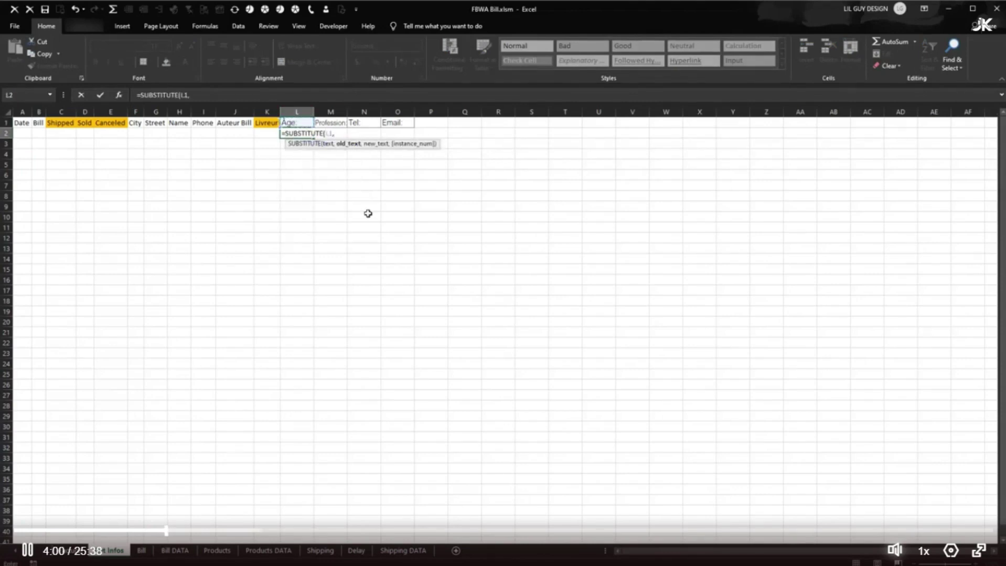
type("\";à")
type(",")
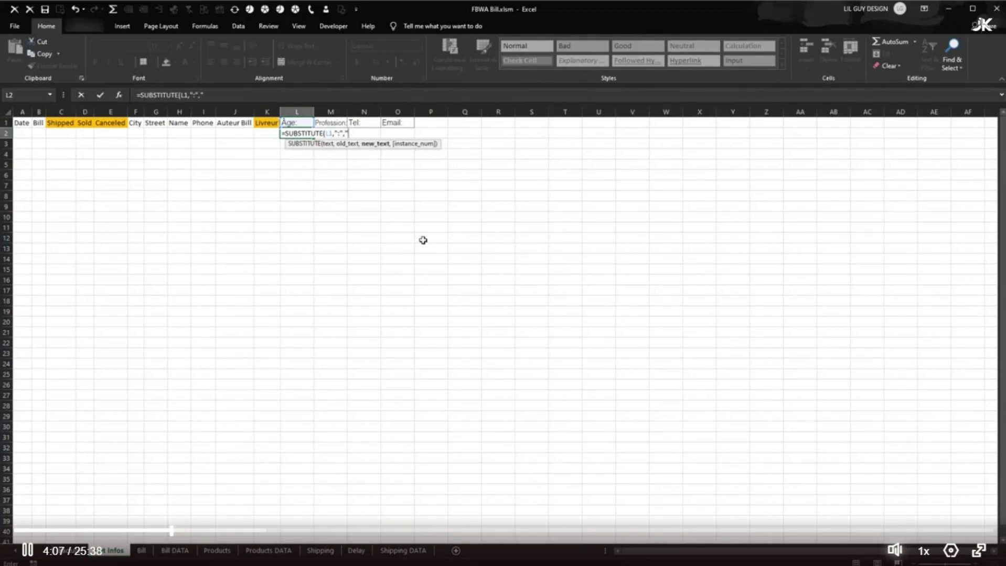
type(")")
key("Return")
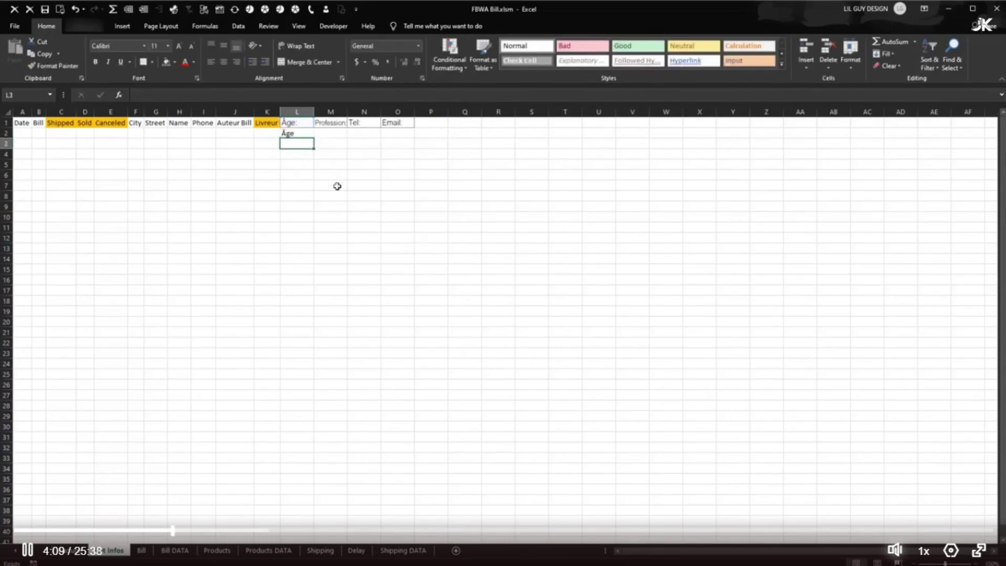
Step: Fill the SUBSTITUTE formula across to O2 and paste its results as values over the headers in L1:O1
left_click(300, 135)
left_click_drag(317, 144, 403, 135)
right_click(381, 131)
left_click(391, 148)
left_click(303, 125)
right_click(303, 125)
left_click(339, 170)
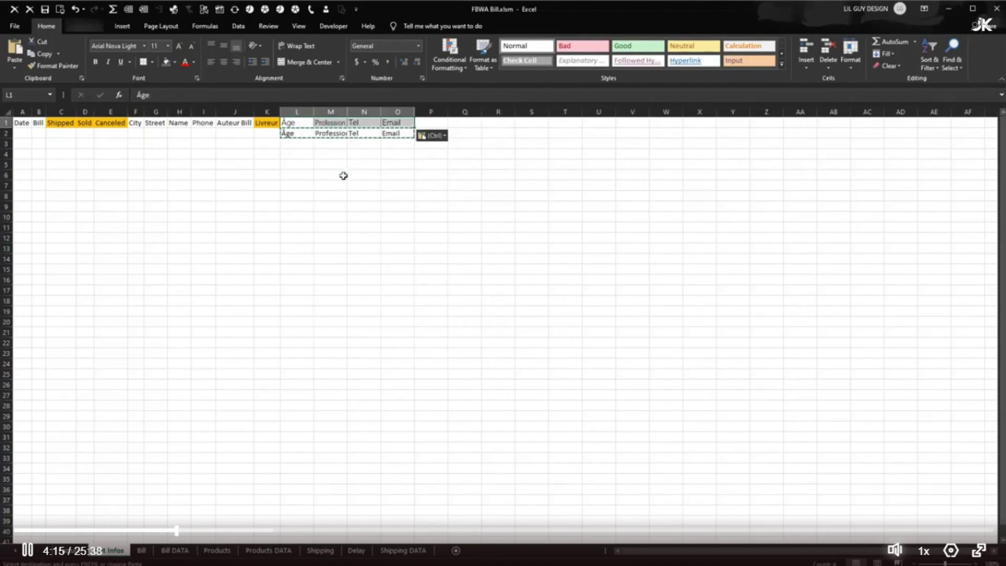
Step: Clear the helper formulas in L2:O2 beneath the new headers
left_click_drag(319, 142, 401, 132)
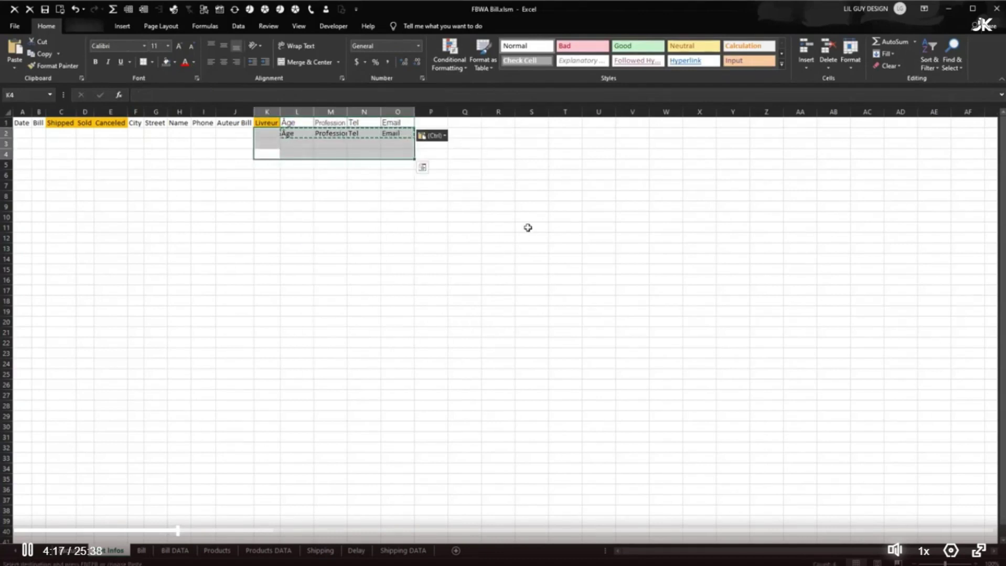
key("Delete")
left_click(523, 249)
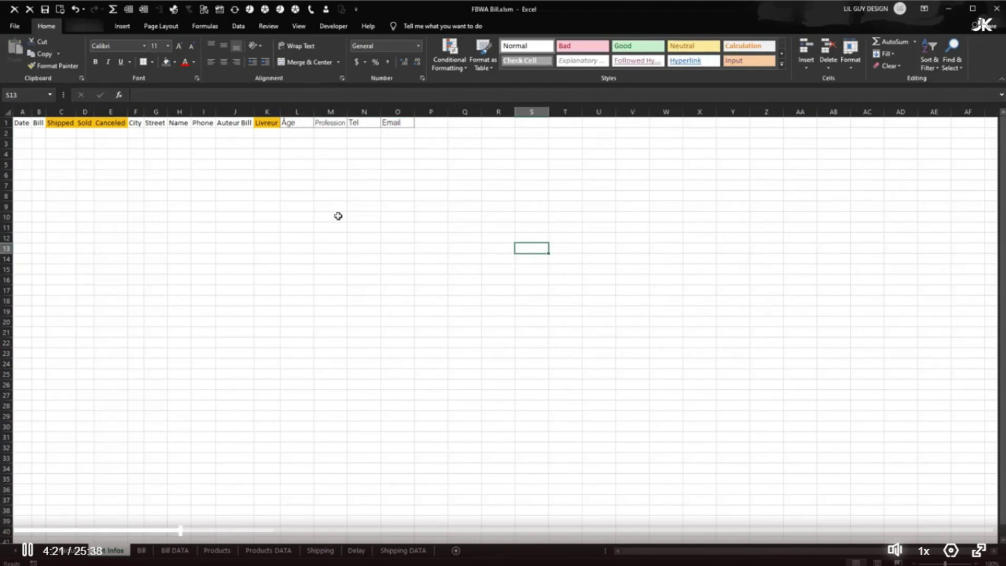
Step: Apply the Phone header's formatting to the Âge, Profession, Tel and Email headers with Format Painter
left_click(292, 124)
left_click(329, 124)
left_click(401, 126)
left_click(367, 173)
left_click(202, 123)
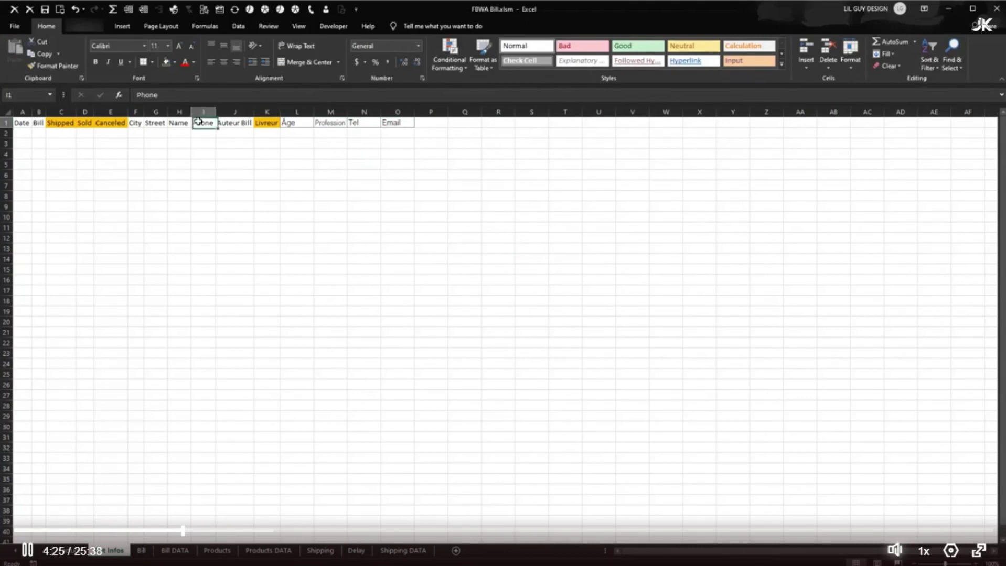
left_click(52, 65)
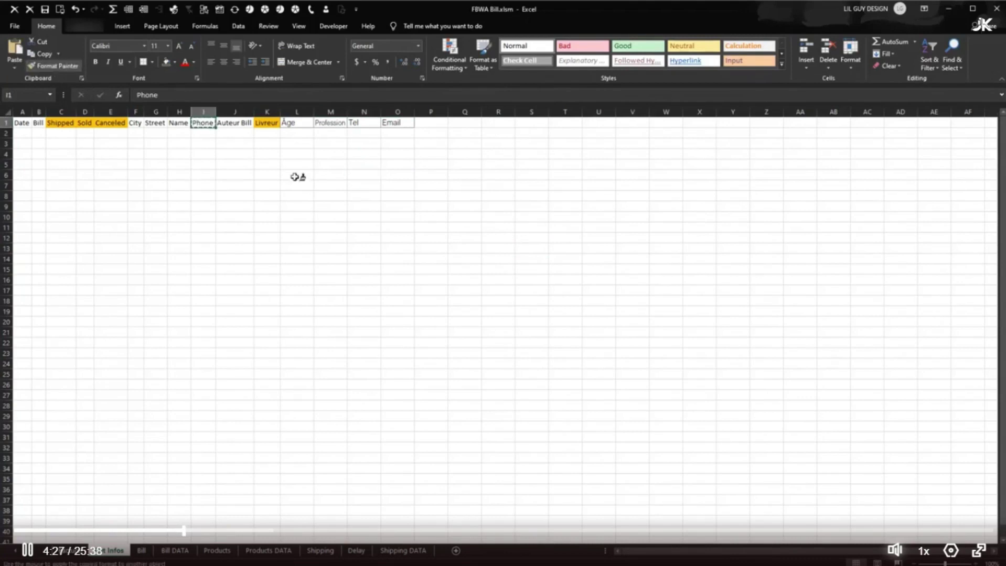
left_click(310, 124)
left_click_drag(309, 123, 398, 124)
left_click(399, 174)
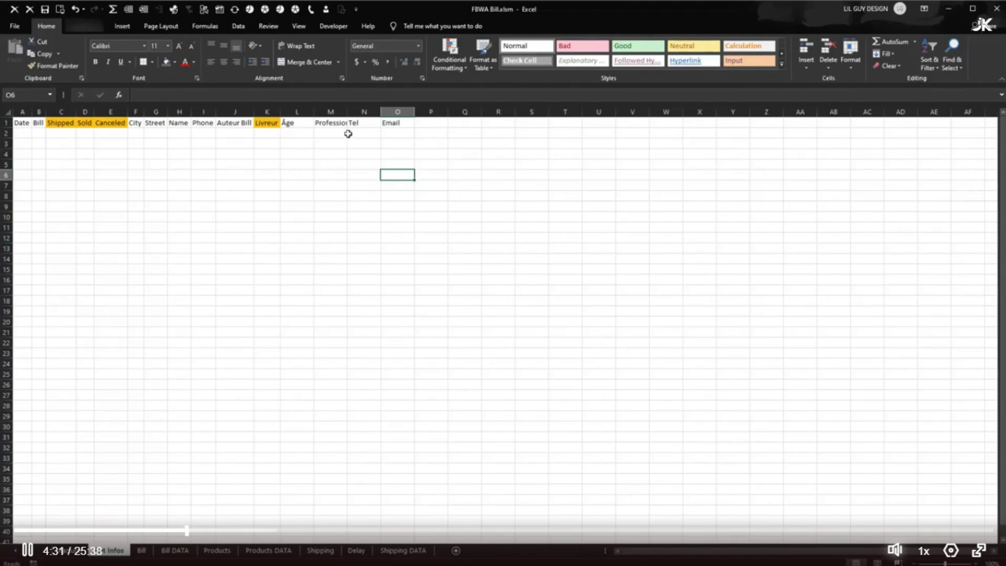
Step: Delete the Tel column from the infos sheet
left_click(362, 111)
right_click(364, 138)
left_click(391, 224)
left_click(401, 220)
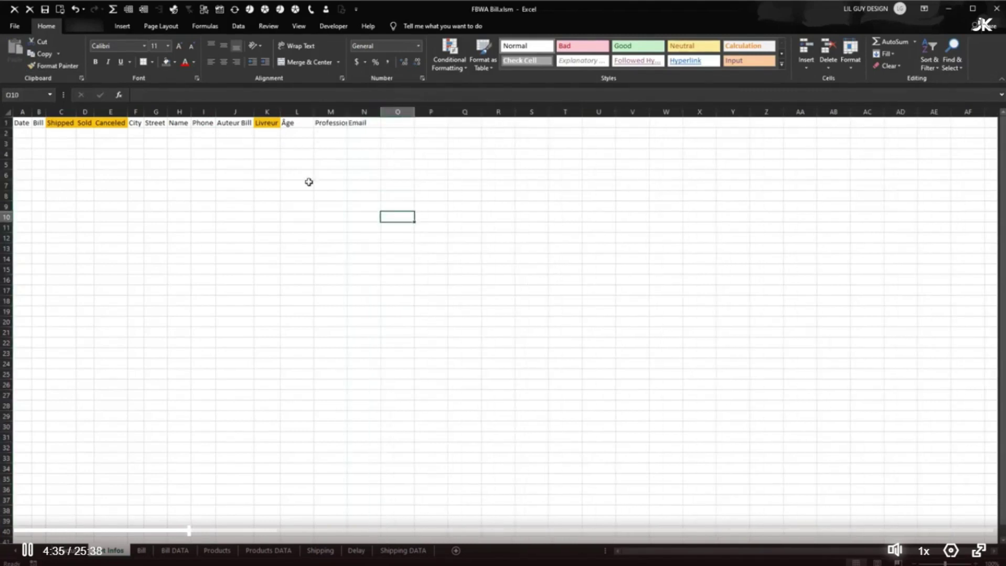
Step: Autofit the widths of the Âge and Profession columns to their header text
left_click(296, 124)
double_click(314, 112)
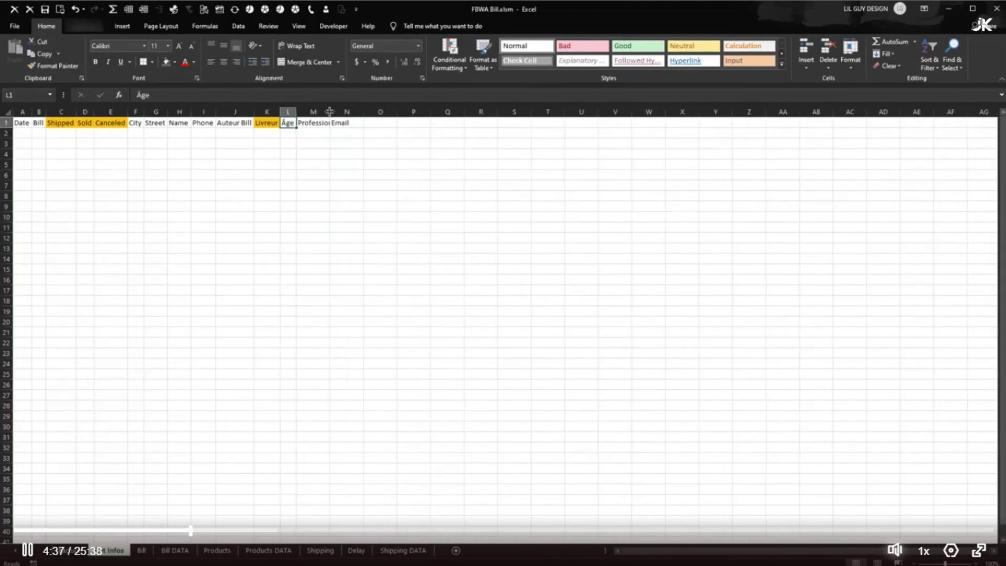
double_click(329, 112)
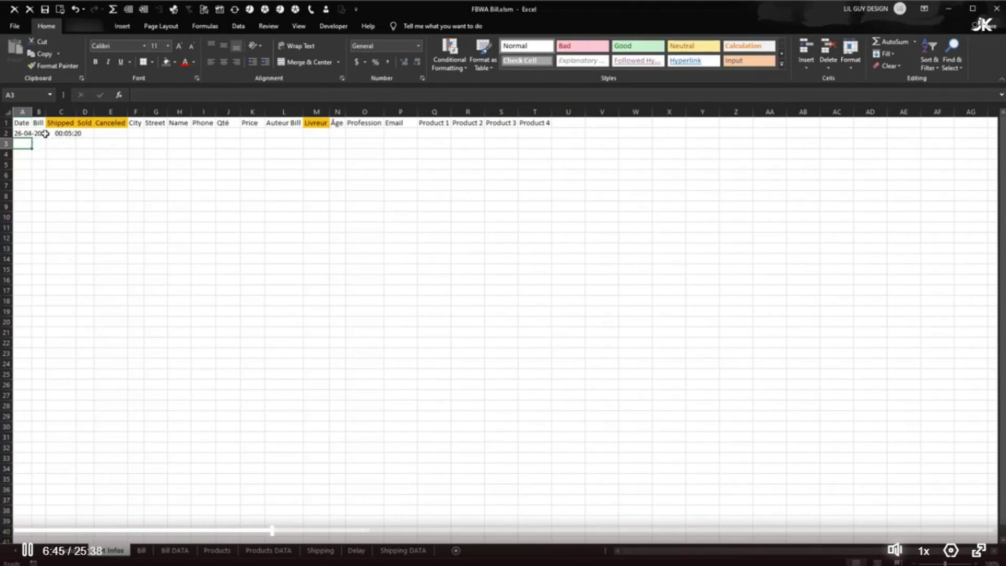
Step: Change the Date formula in cell A2 to =LEFT(Facture!T1,10) to keep only the date part
left_click(23, 134)
left_click(156, 94)
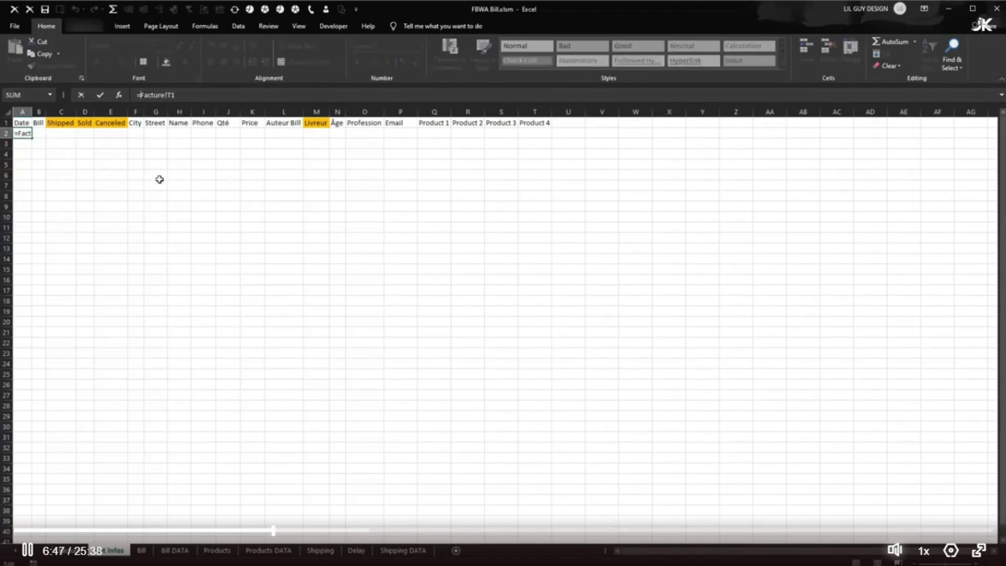
type("left")
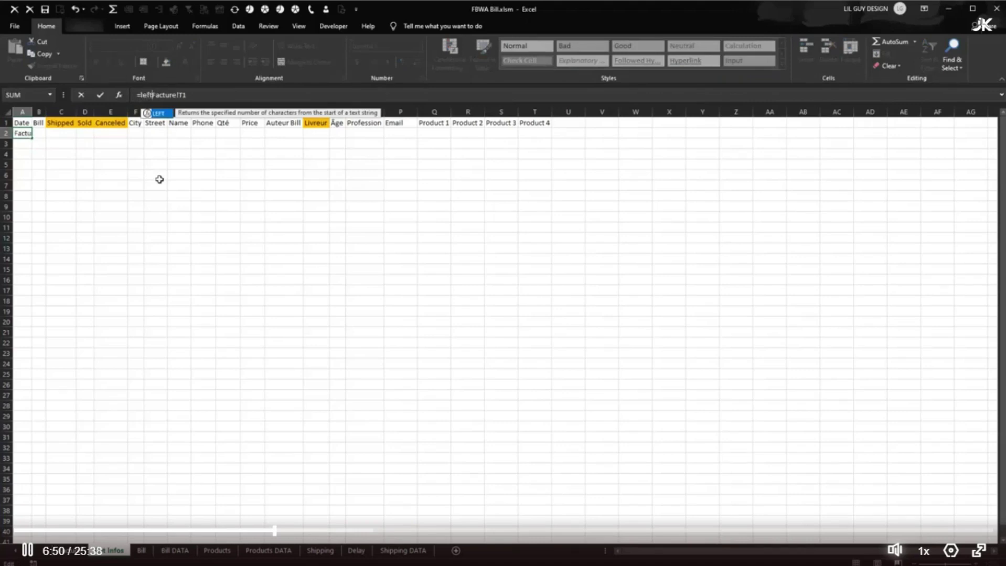
double_click(158, 113)
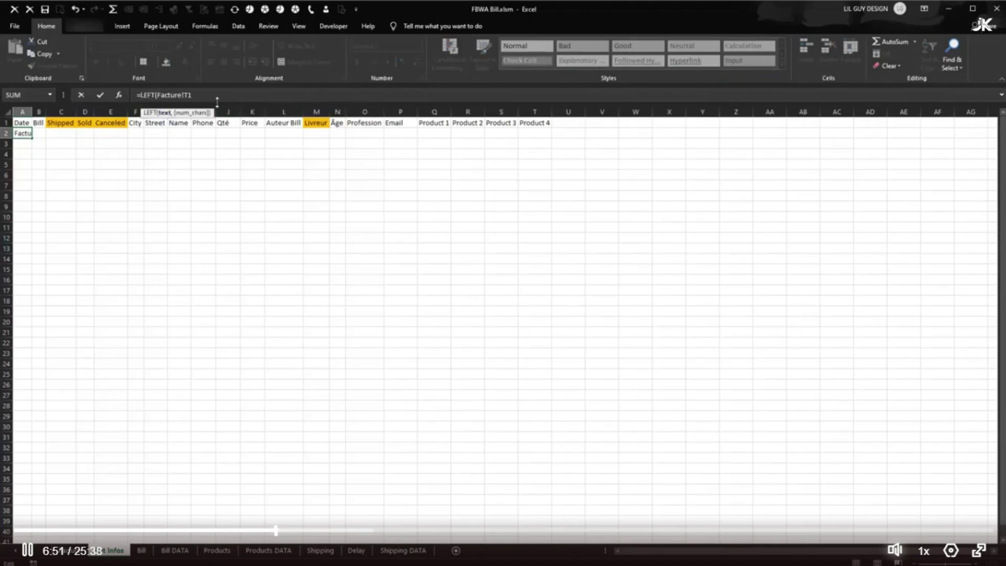
type(",10")
key("Return")
left_click(21, 132)
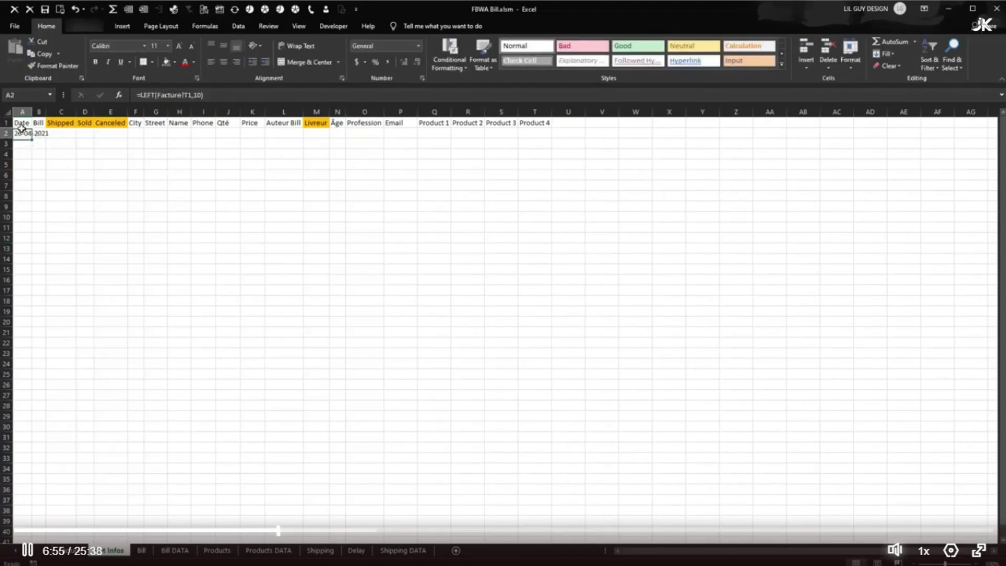
left_click(63, 184)
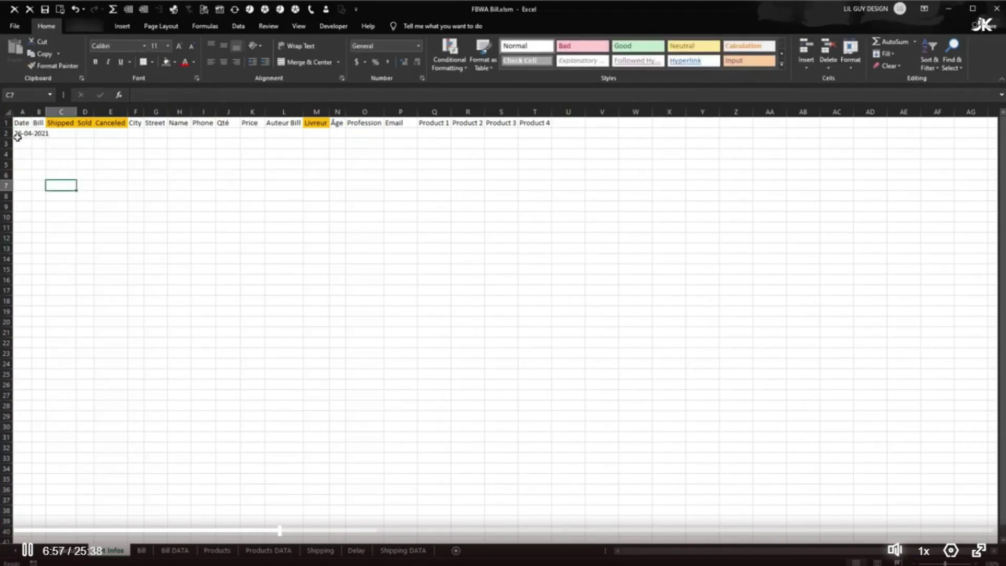
Step: Change the Date formula in A2 to =SUBSTITUTE(LEFT(Facture!T1,10),"-","/") and autofit column A
double_click(18, 135)
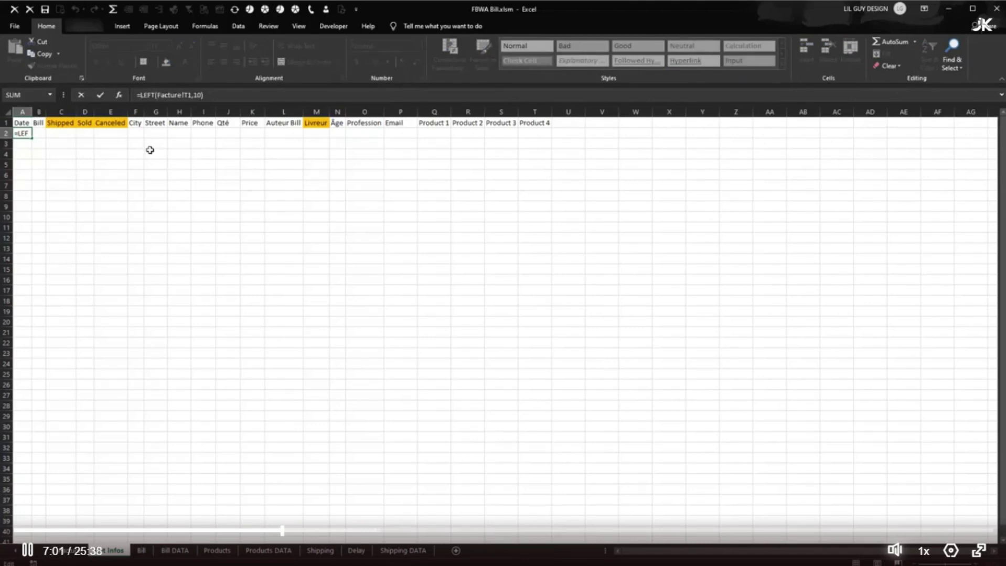
type("su")
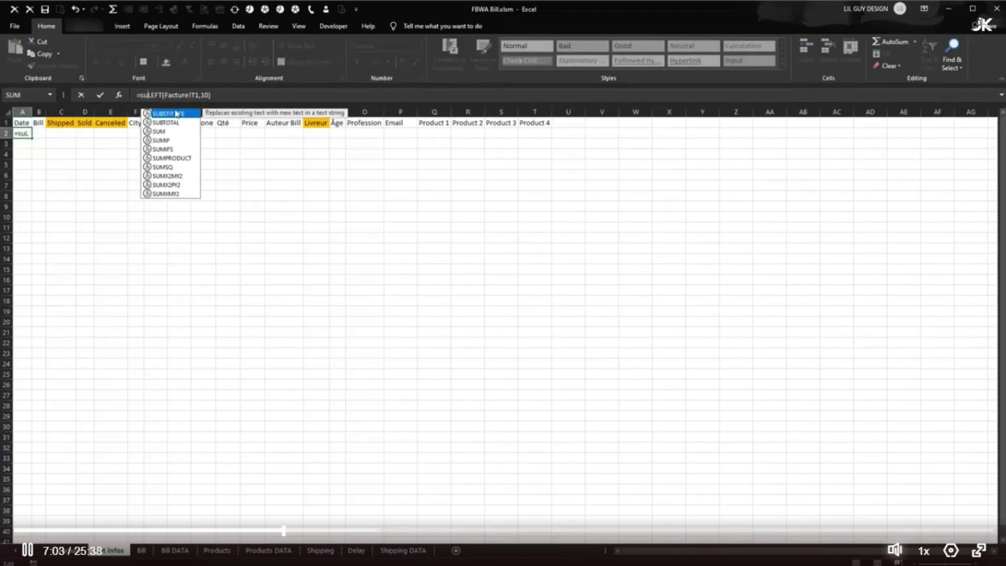
double_click(176, 113)
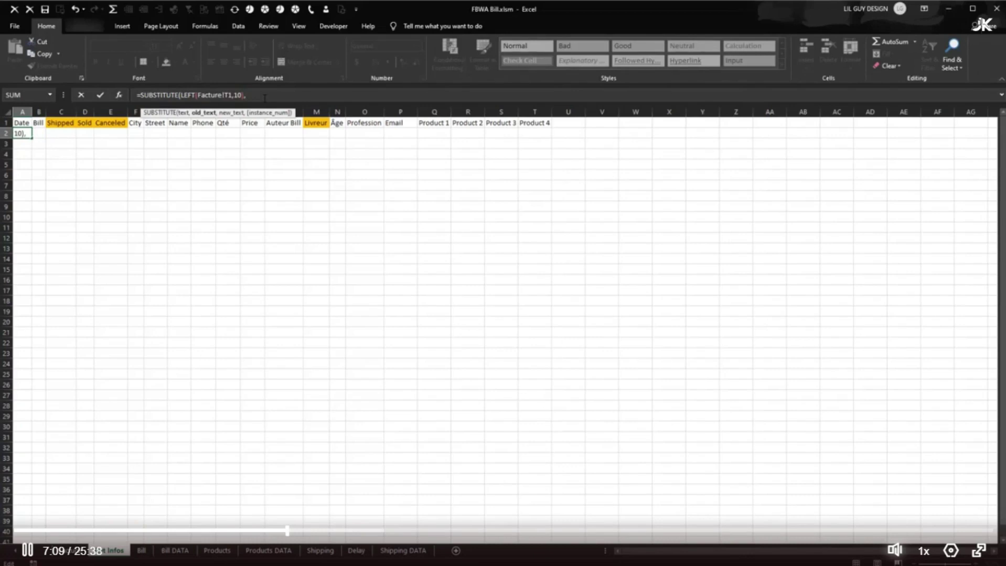
type(",\"-\",\"/\"")
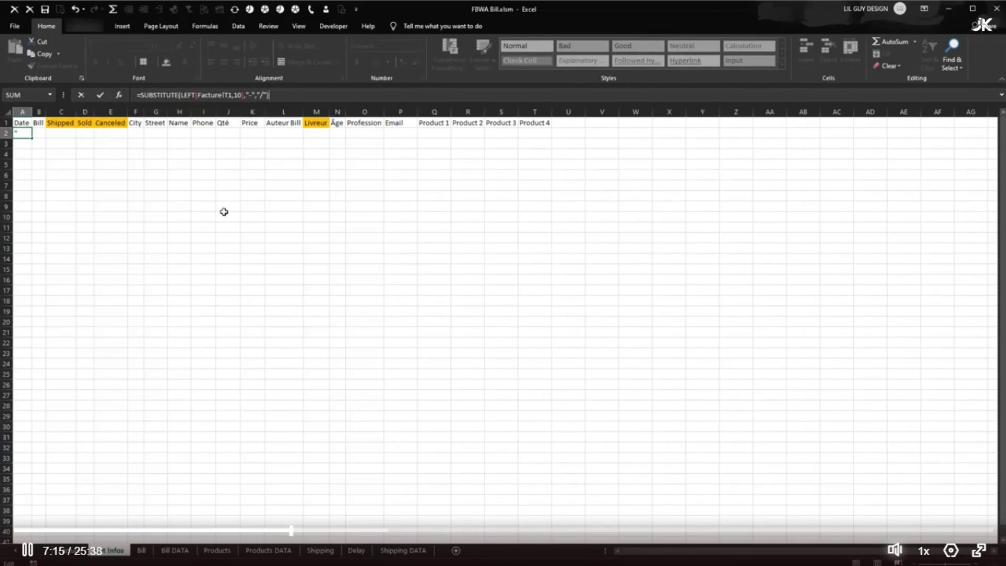
key("Return")
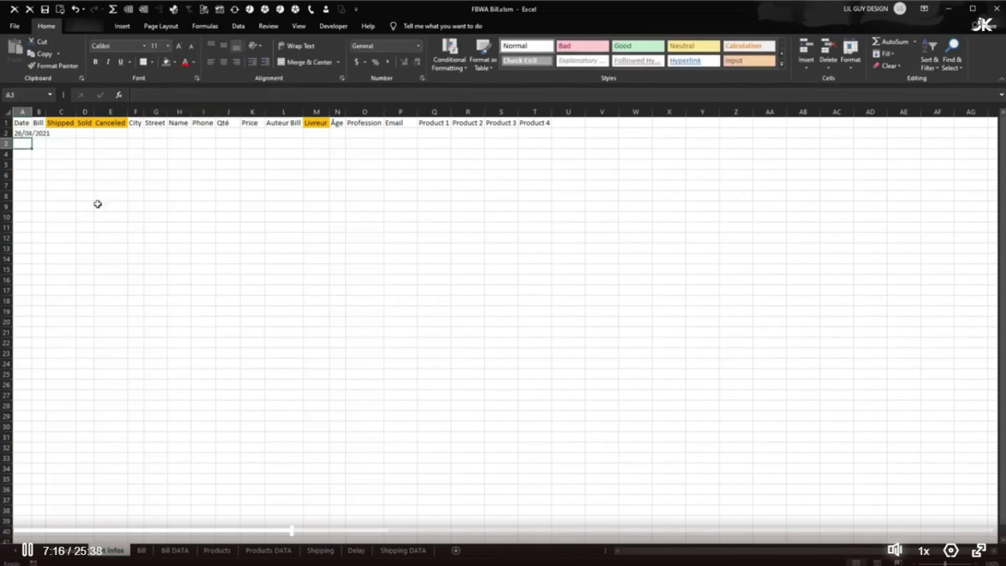
double_click(33, 112)
Step: Link the Bill cell B2 to the FAC invoice number on the Facture sheet and autofit column B
left_click(61, 132)
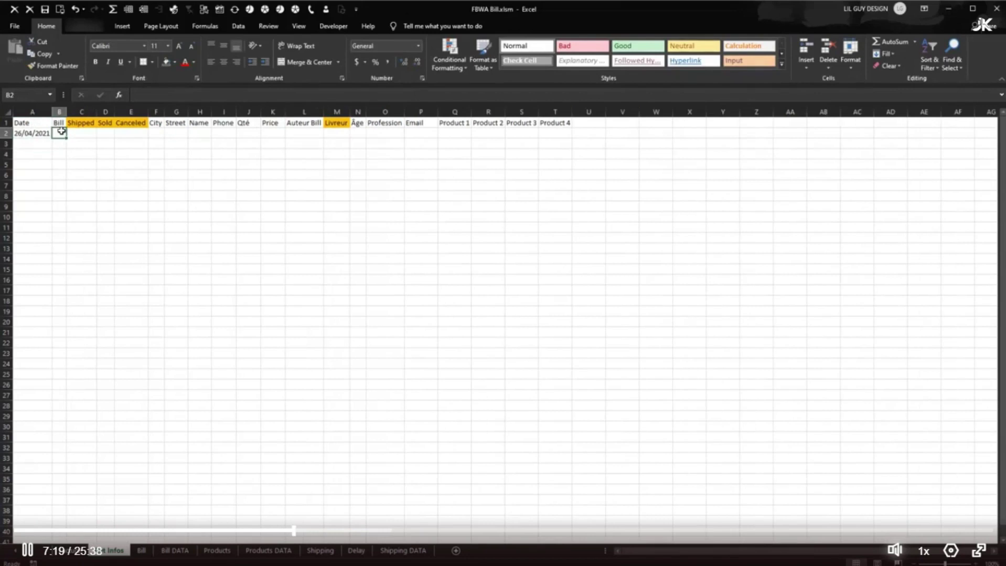
type("=")
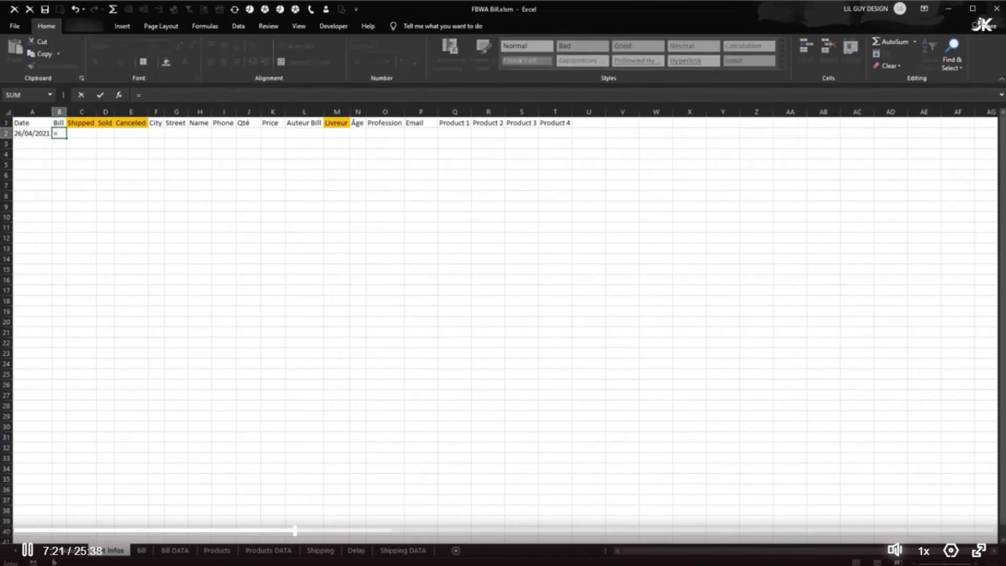
left_click(68, 551)
left_click(256, 157)
key("Return")
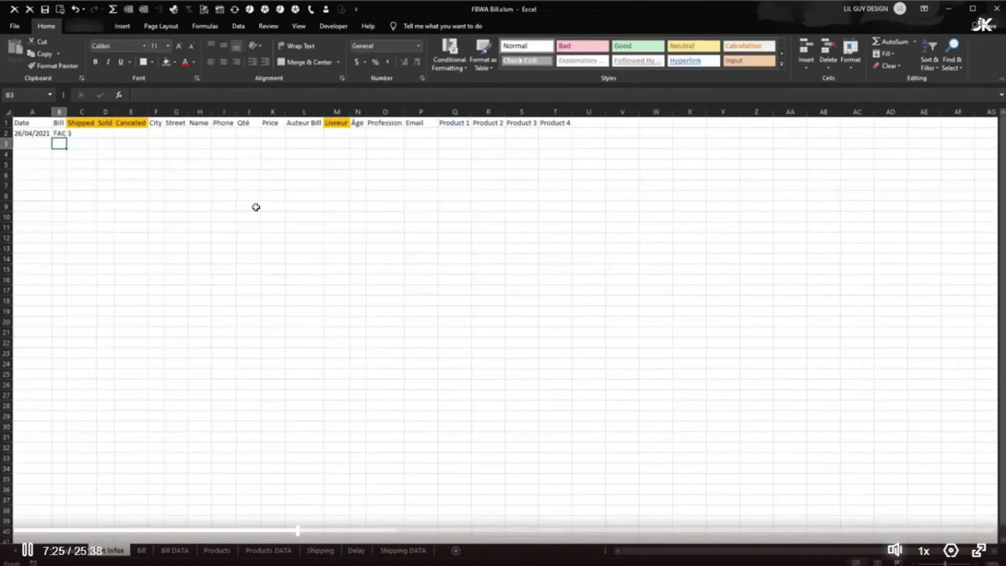
double_click(66, 108)
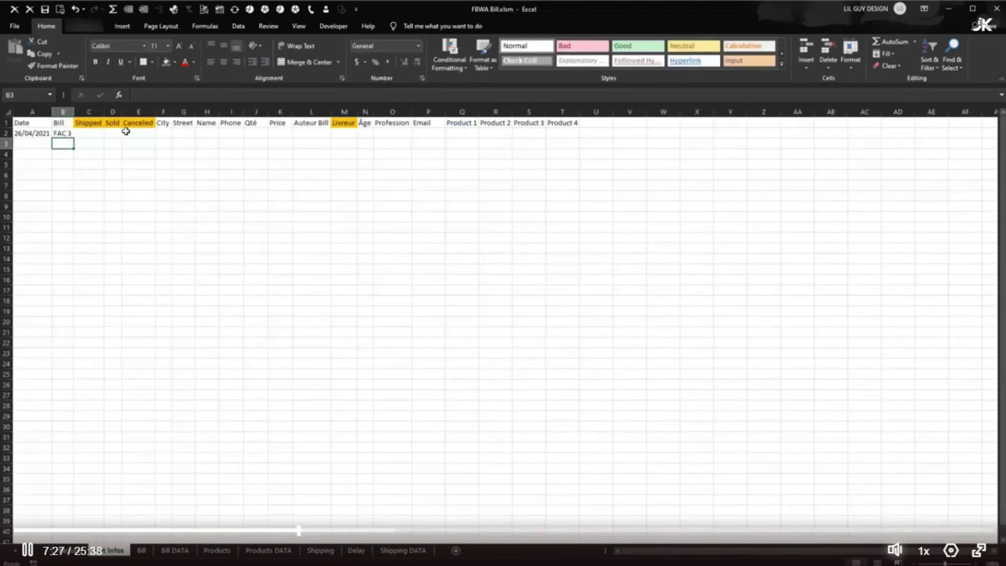
Step: Fill the City cell F2 with =Facture!E9, the Ville value on the Facture sheet
left_click(158, 133)
type("=Facture!")
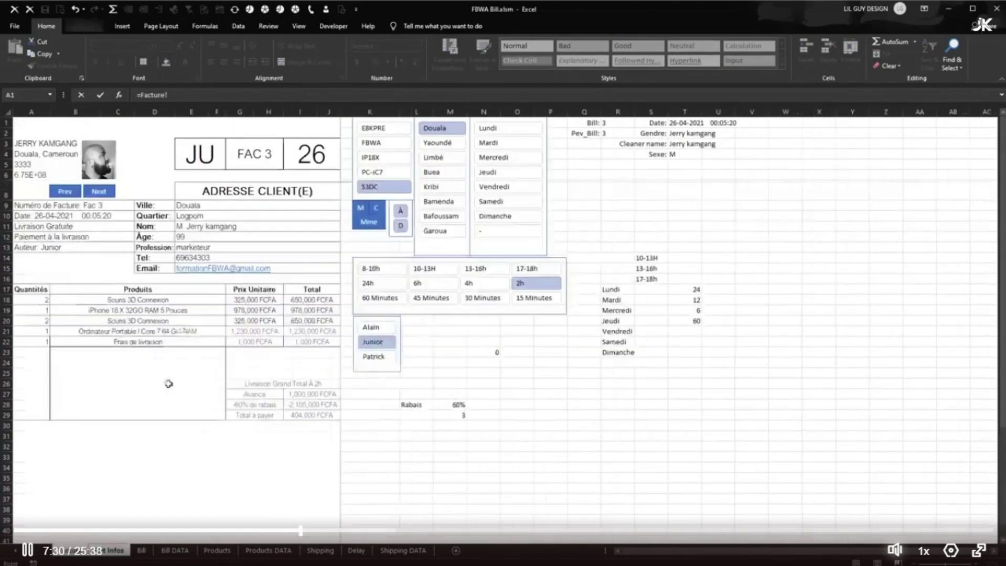
left_click(58, 551)
left_click(189, 206)
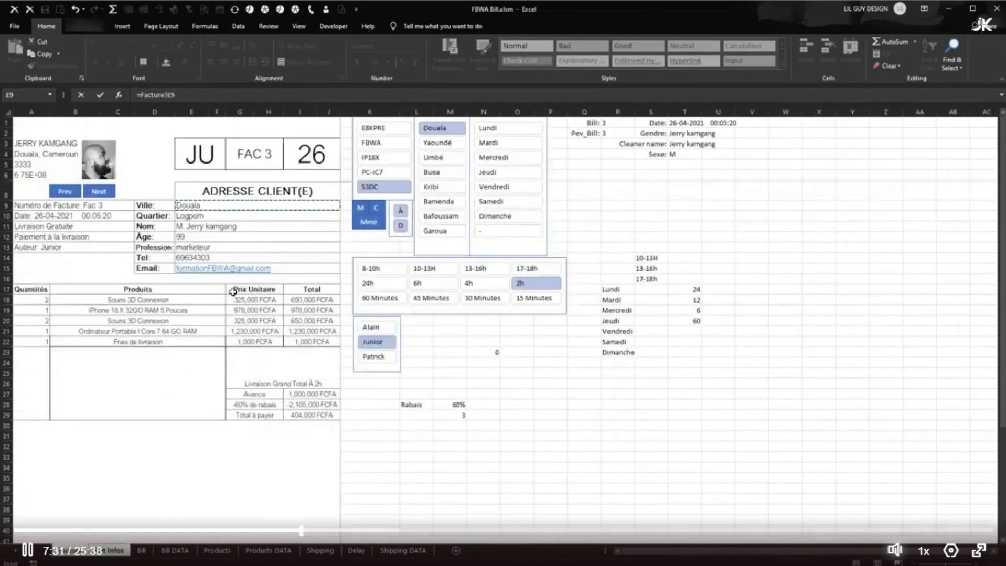
key("Return")
Step: Link the Street cell G2 to the Quartier value on the Facture sheet
left_click(186, 131)
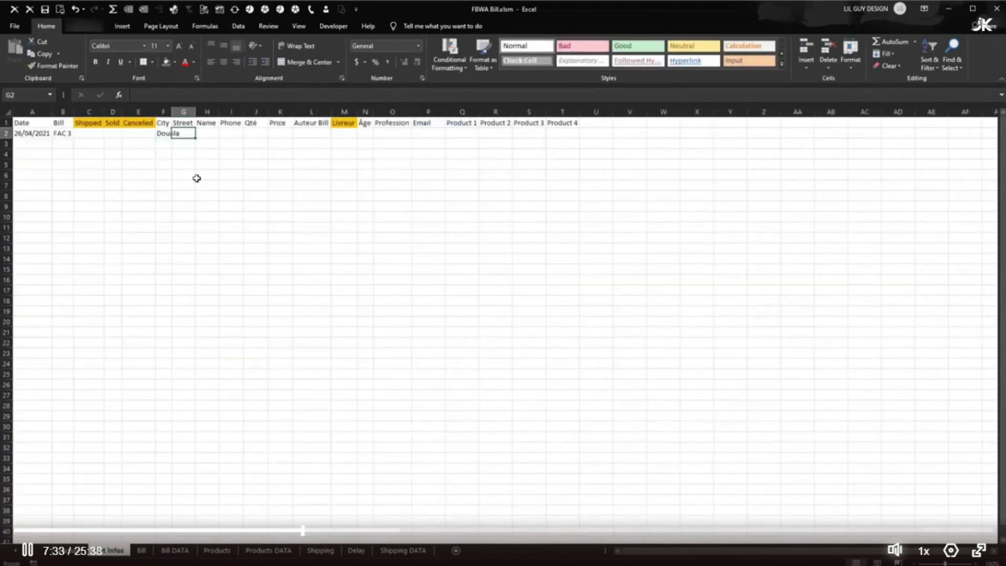
type("=")
left_click(58, 551)
left_click(187, 216)
key("Return")
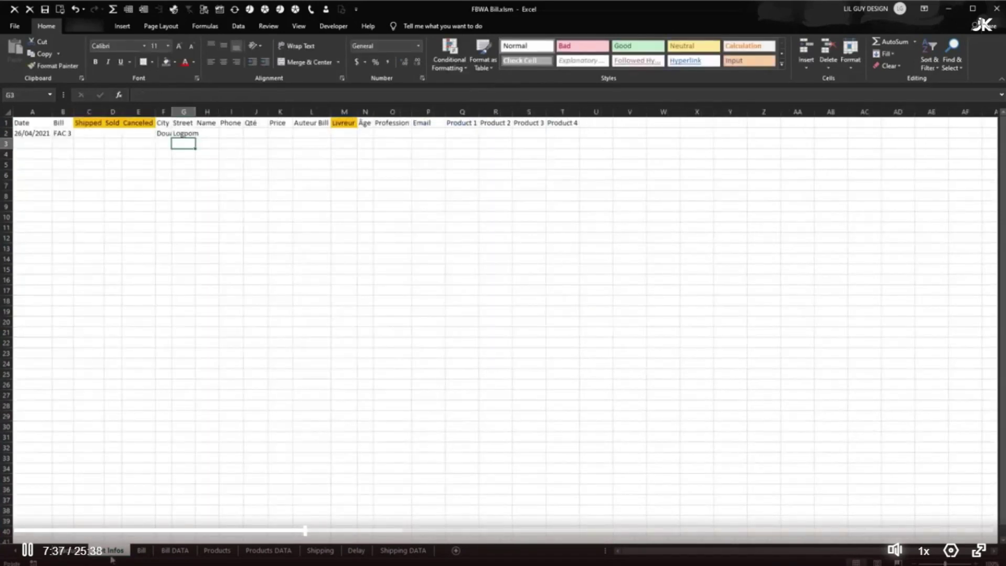
Step: Link the Name cell H2 to the Nom value on the Facture sheet
left_click(215, 133)
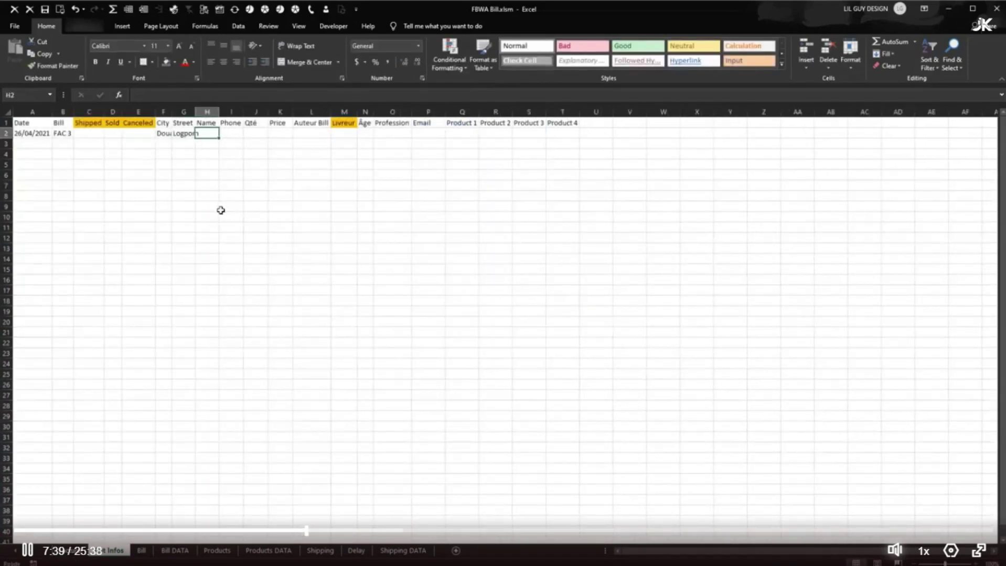
type("=")
left_click(68, 551)
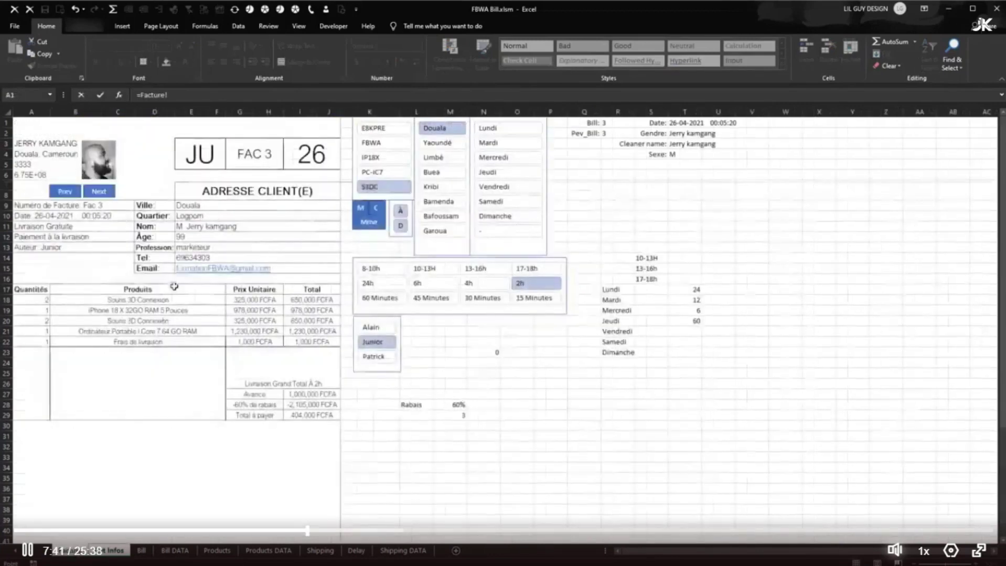
left_click(187, 226)
key("Return")
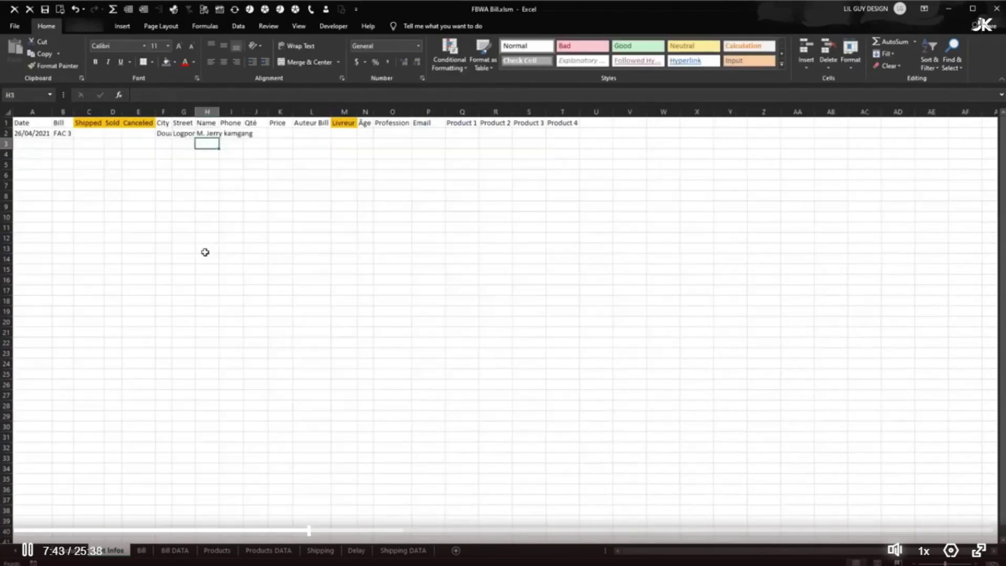
Step: Autofit the widths of the City through Qté columns, F to J, to their contents
left_click(236, 133)
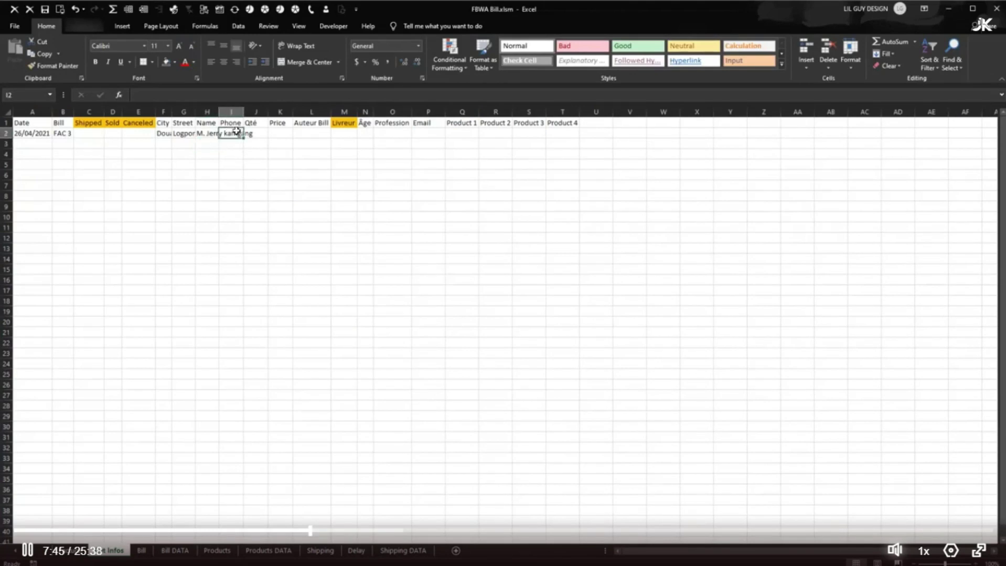
left_click_drag(163, 111, 256, 112)
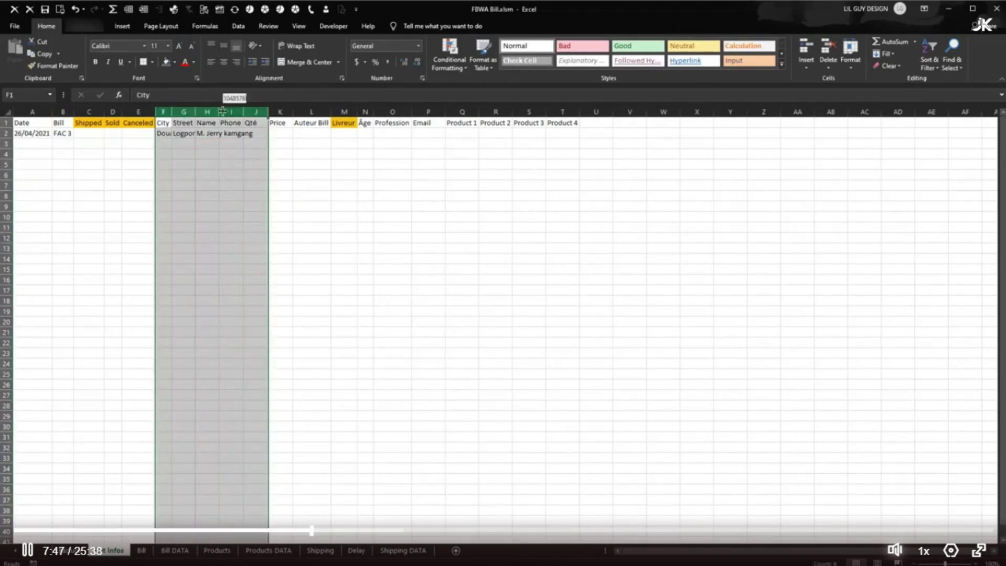
double_click(244, 112)
left_click(303, 154)
Step: Fill the Phone cell I2 with =Facture!E14, the Tel value on the Facture sheet
left_click(285, 135)
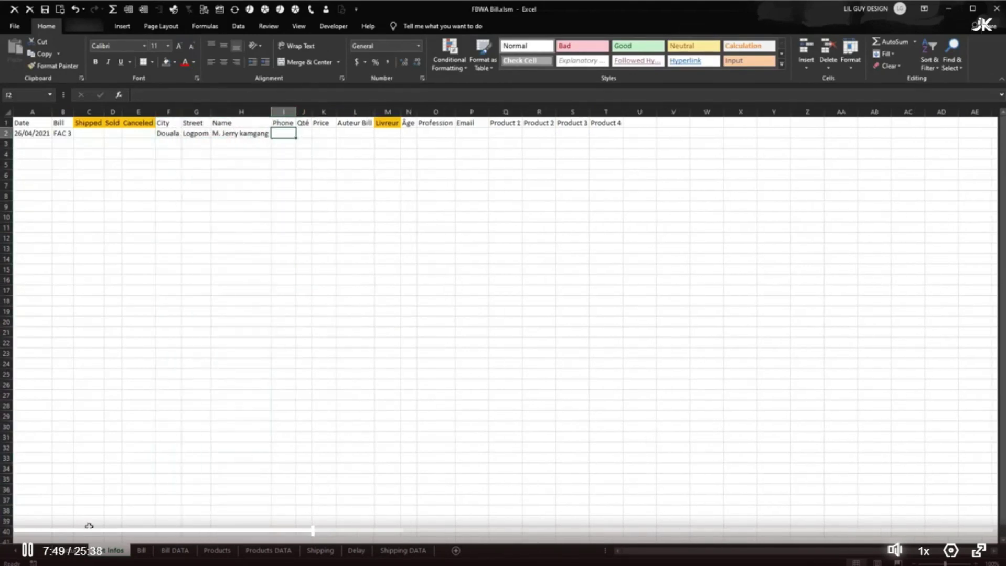
type("=")
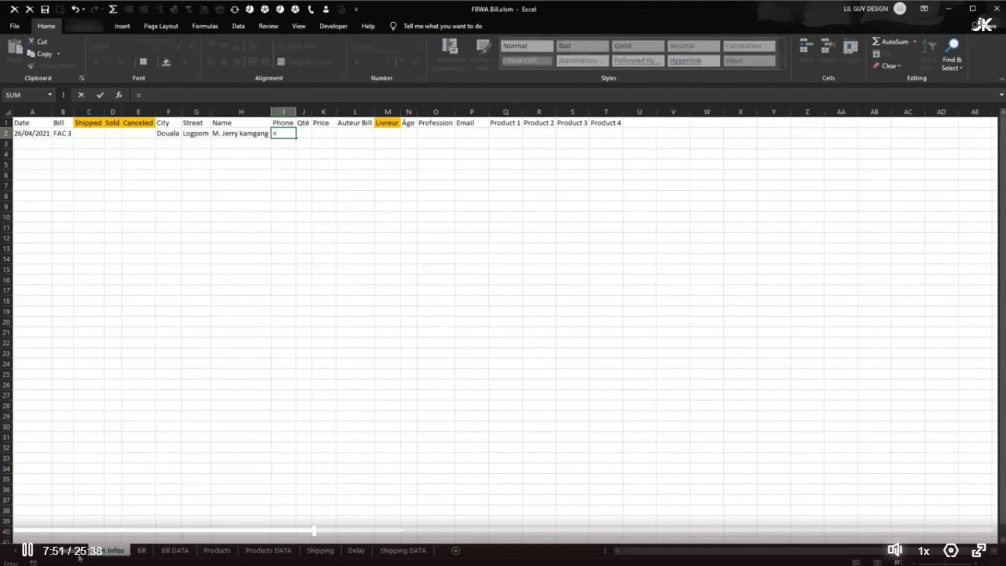
left_click(78, 555)
left_click(195, 258)
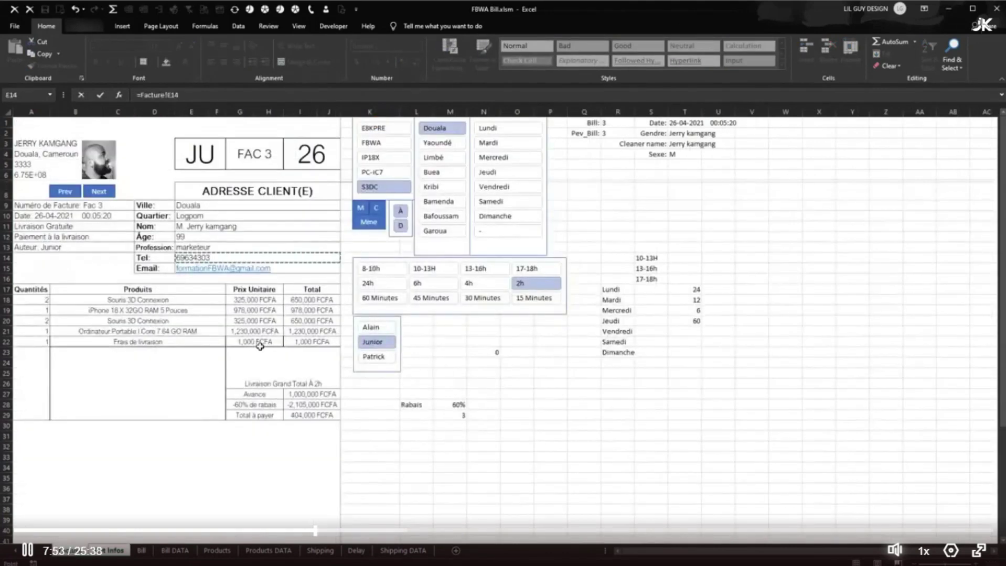
key("Return")
Step: Calculate the Qté cell J2 with =SUM(Facture!A18:A29)-1 and check it against the invoice's Quantités column
left_click(317, 131)
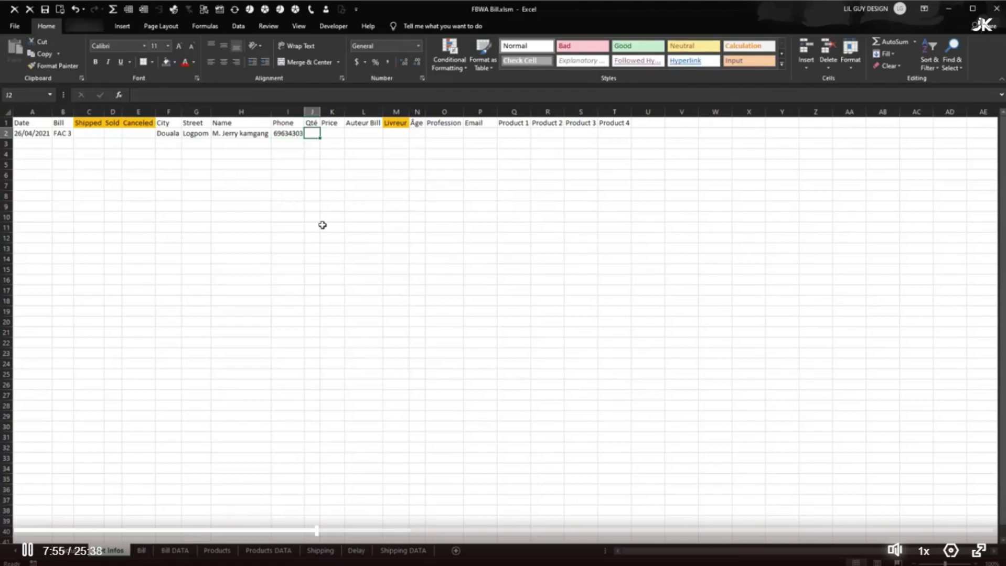
type("=")
left_click(79, 556)
left_click(887, 46)
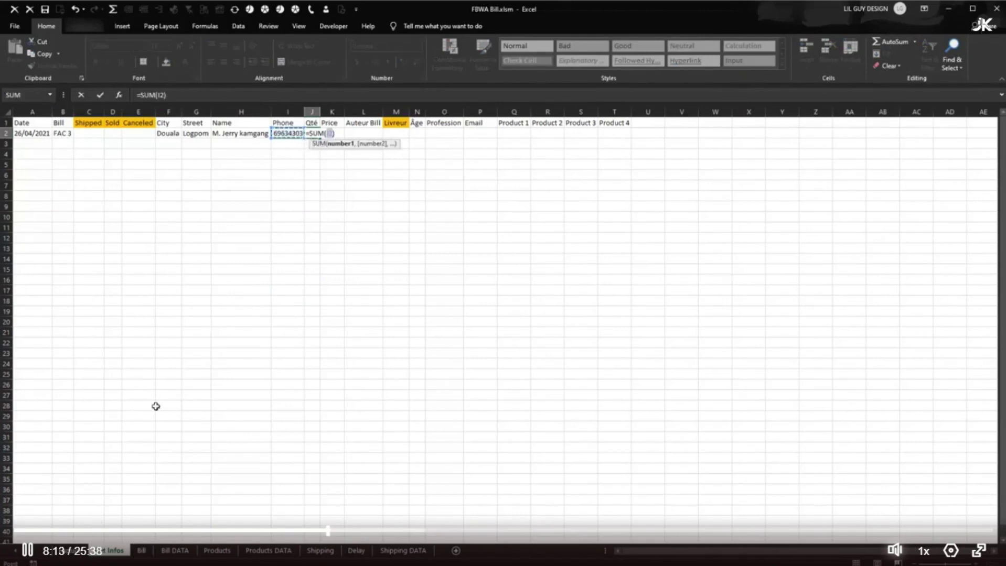
left_click(63, 551)
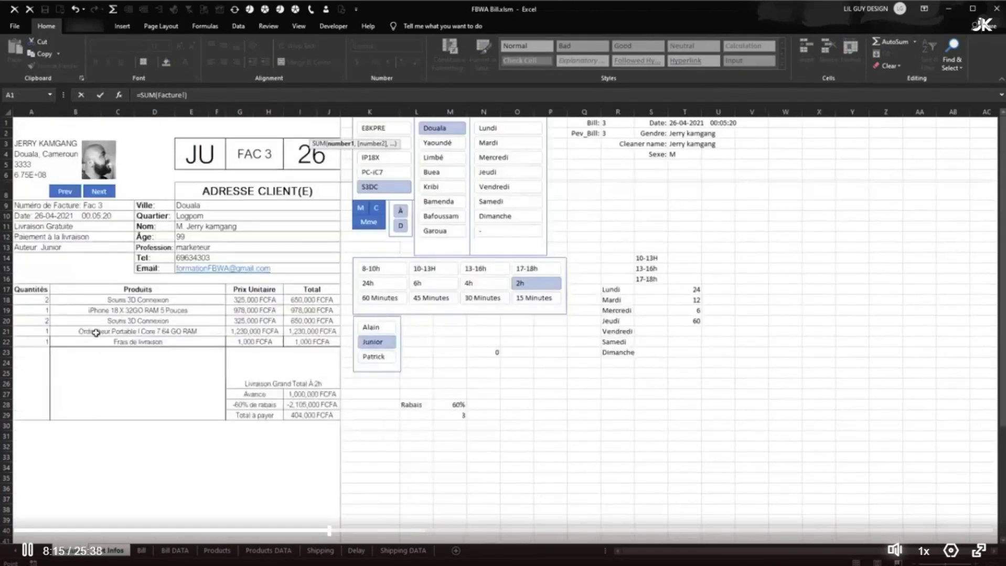
left_click_drag(44, 297, 41, 386)
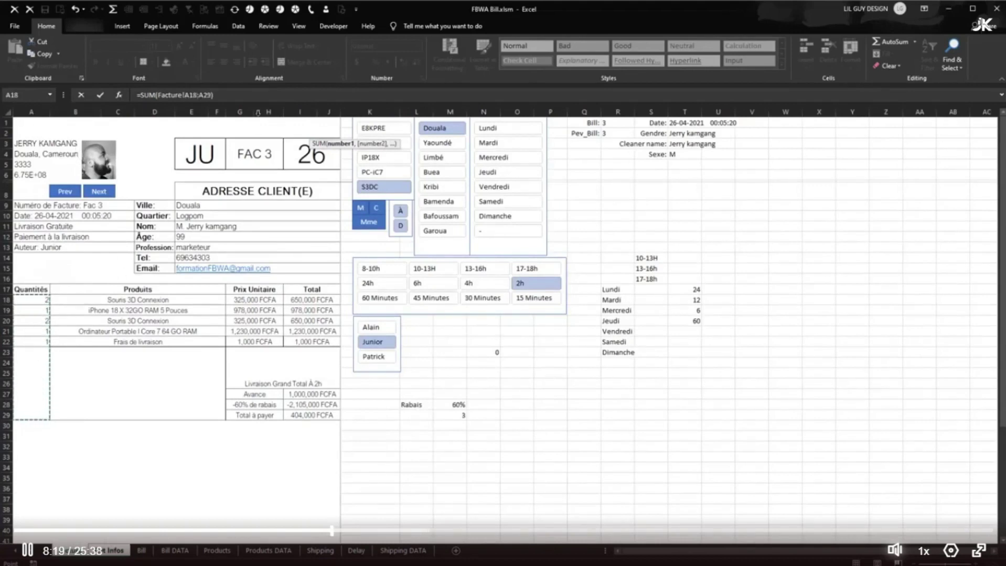
left_click(244, 97)
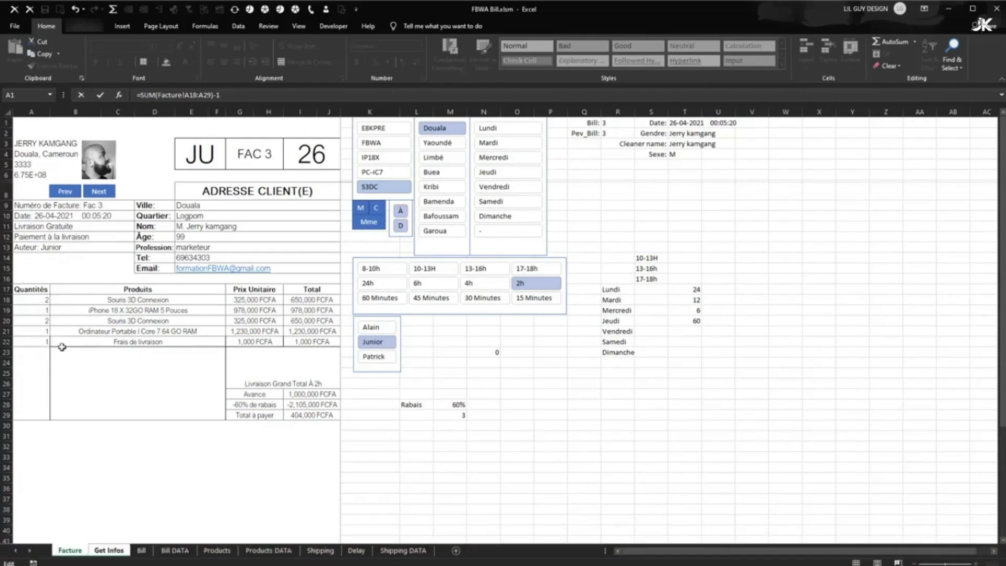
key("Return")
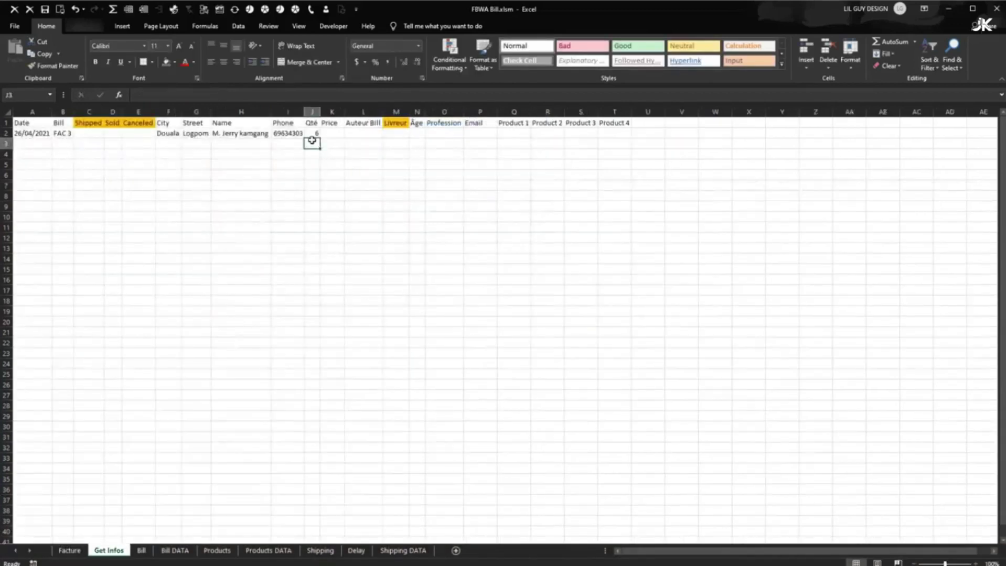
left_click(70, 550)
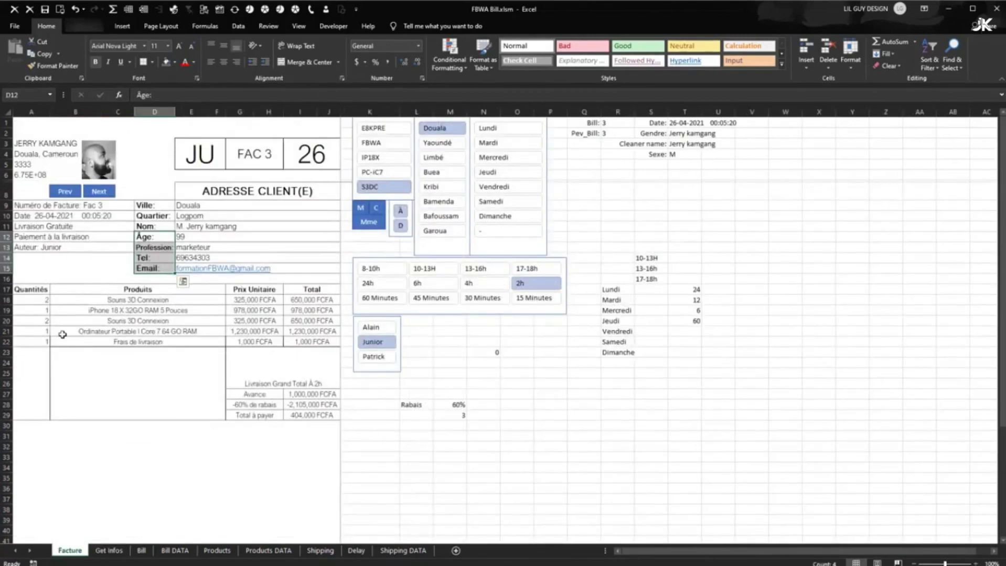
left_click(109, 551)
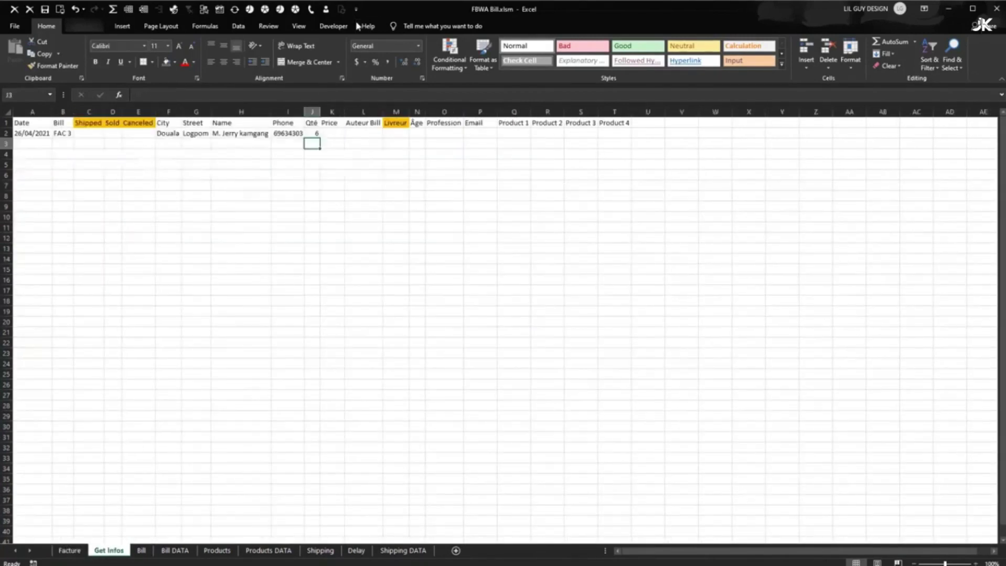
left_click(318, 133)
type("6")
Step: Fill the Price cell K2 with =Facture!I29, the Total à payer amount on the Facture sheet
left_click(340, 132)
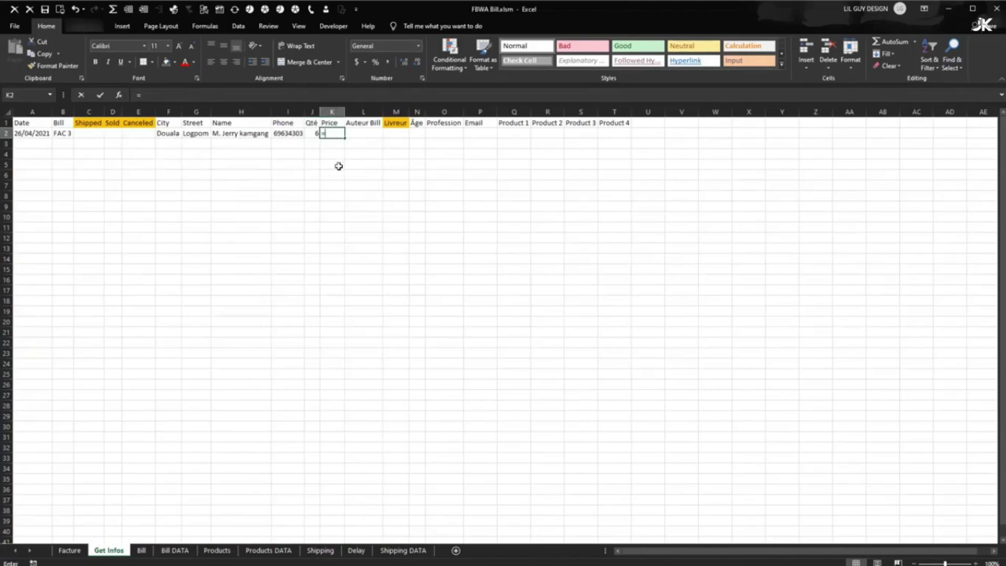
type("=")
left_click(69, 550)
left_click(314, 416)
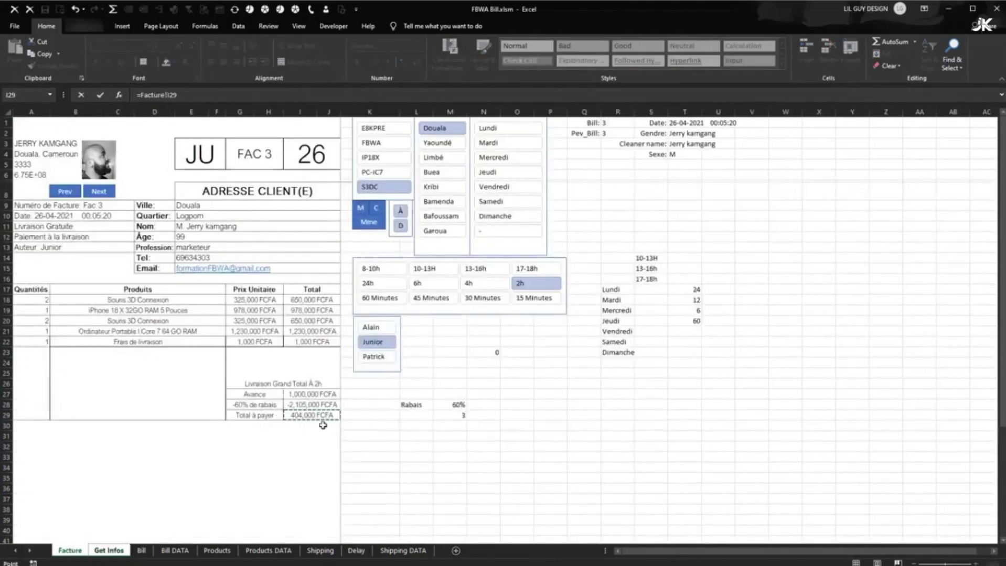
key("Return")
Step: Try to link the Auteur Bill cell L2 to the Auteur line on the Facture sheet
left_click(370, 135)
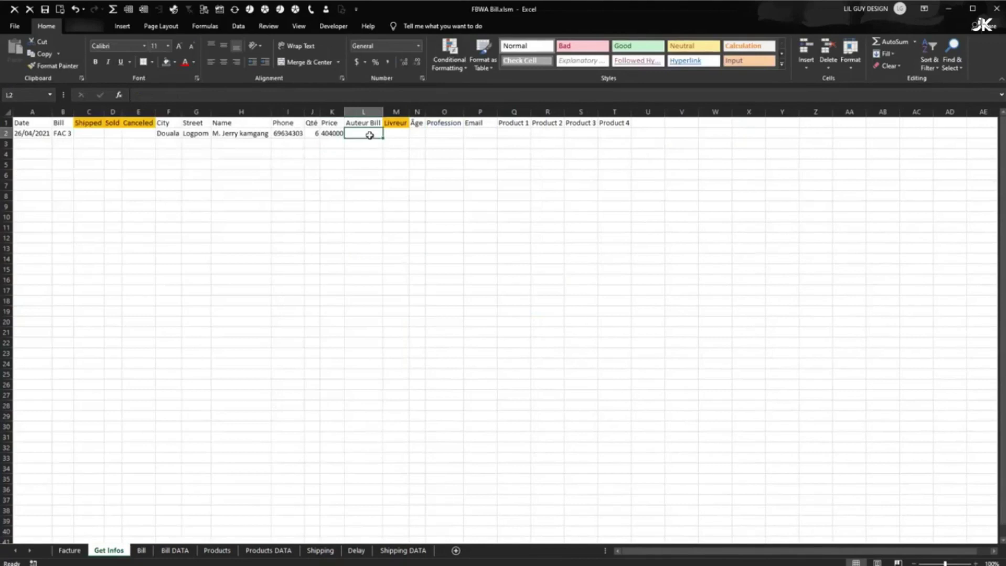
type("=")
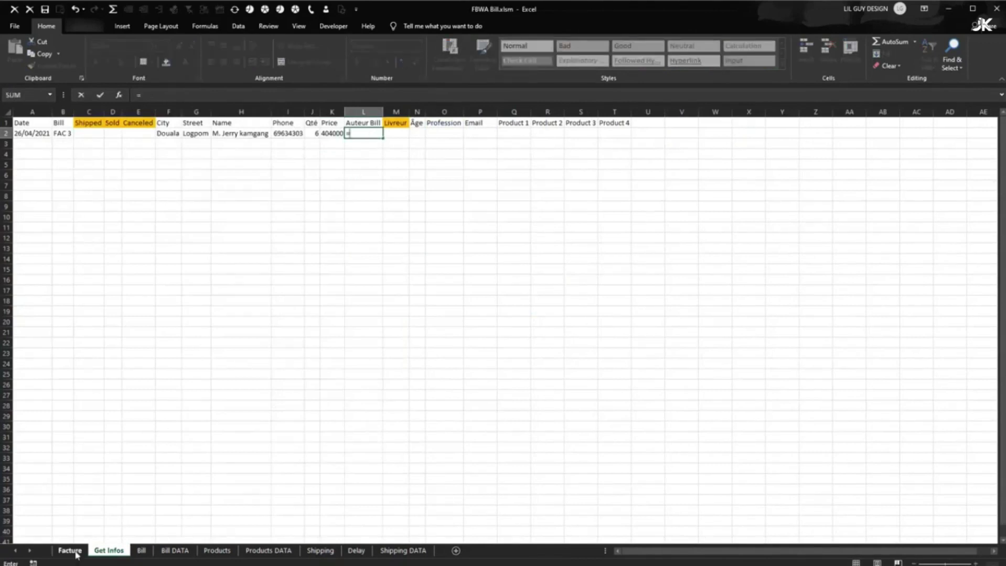
left_click(70, 551)
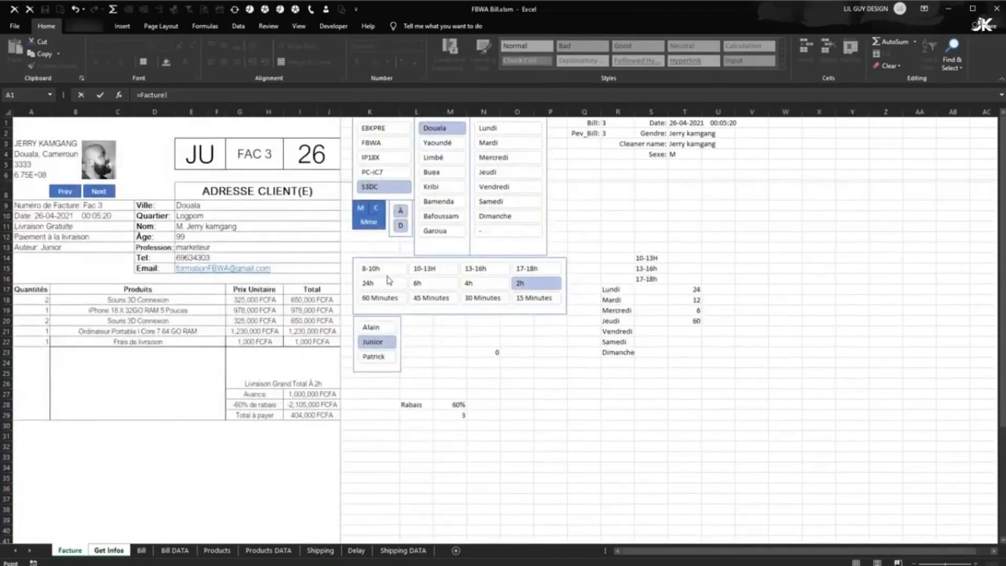
left_click(24, 248)
key("Return")
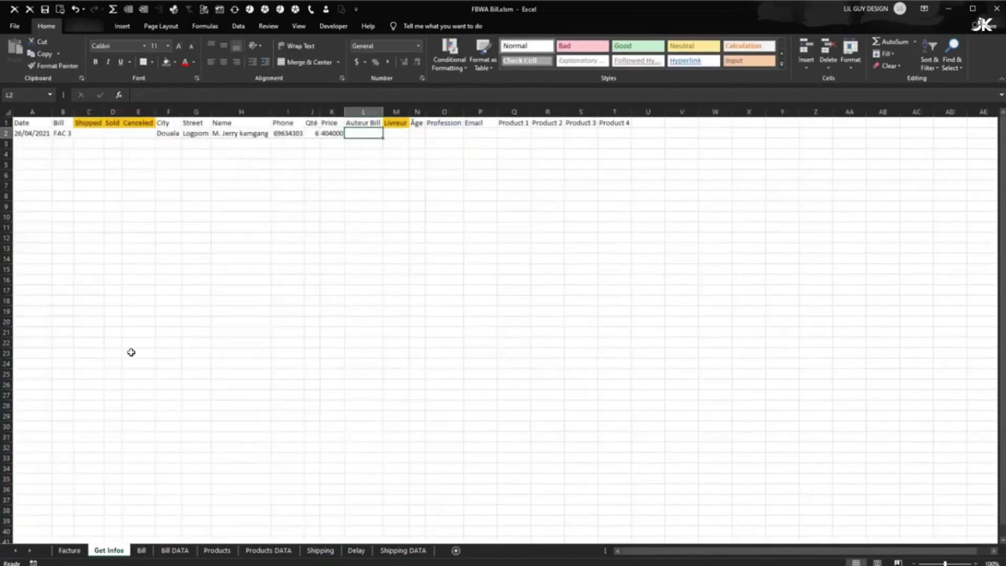
Step: Examine the Auteur formula in cell A13 of the Facture sheet and trace its reference to the Bill sheet
left_click(70, 550)
left_click(26, 248)
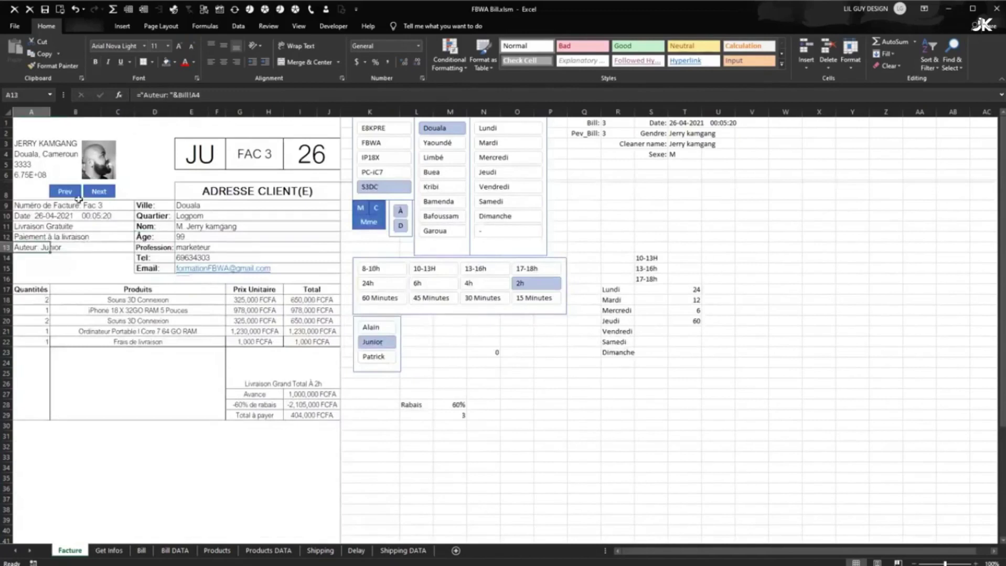
double_click(50, 249)
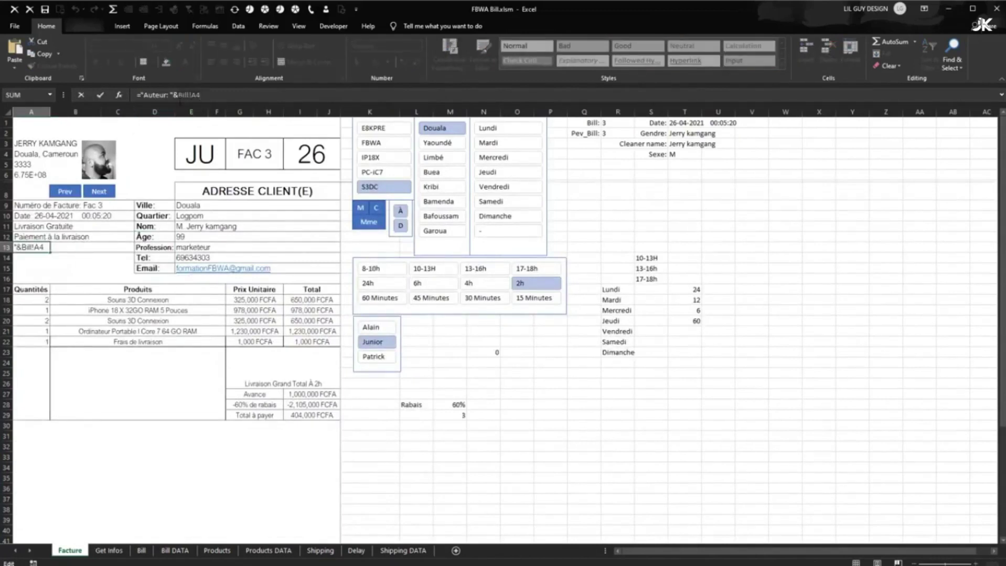
key("BackSpace")
key("BackSpace")
left_click(141, 551)
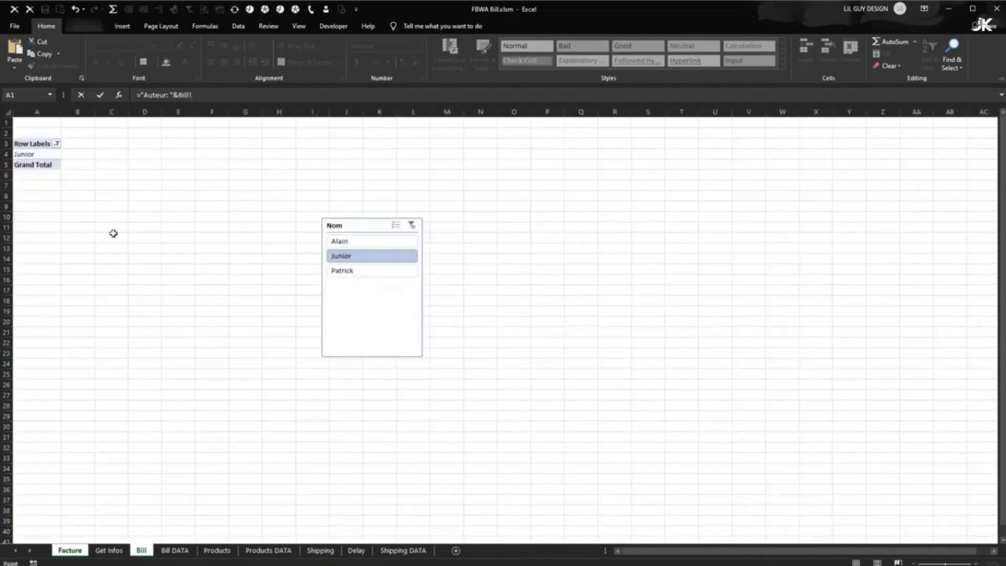
key("Escape")
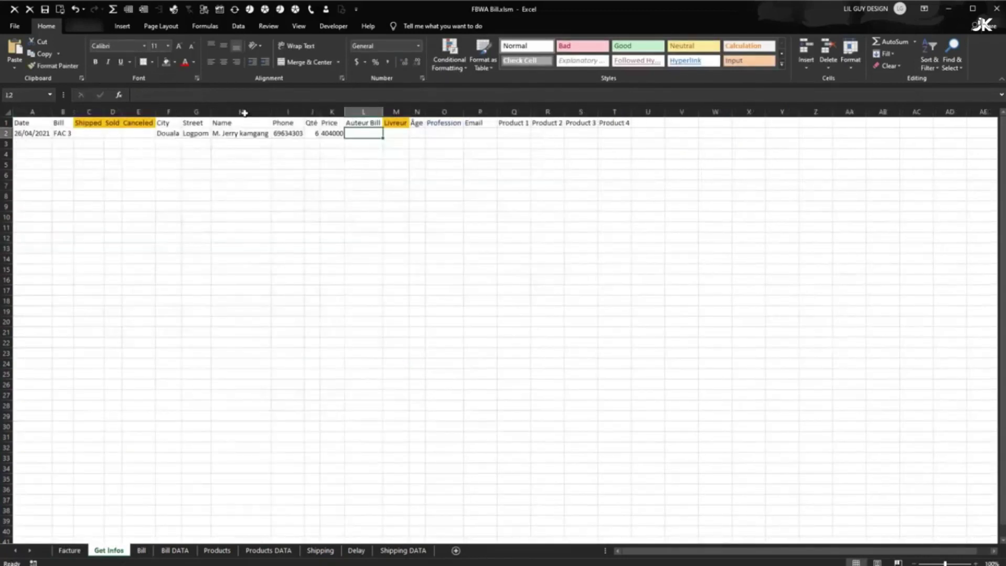
Step: Fill the Auteur Bill cell L2 on the Get Infos sheet with =Bill!A4
type("=Bill!A4")
key("Return")
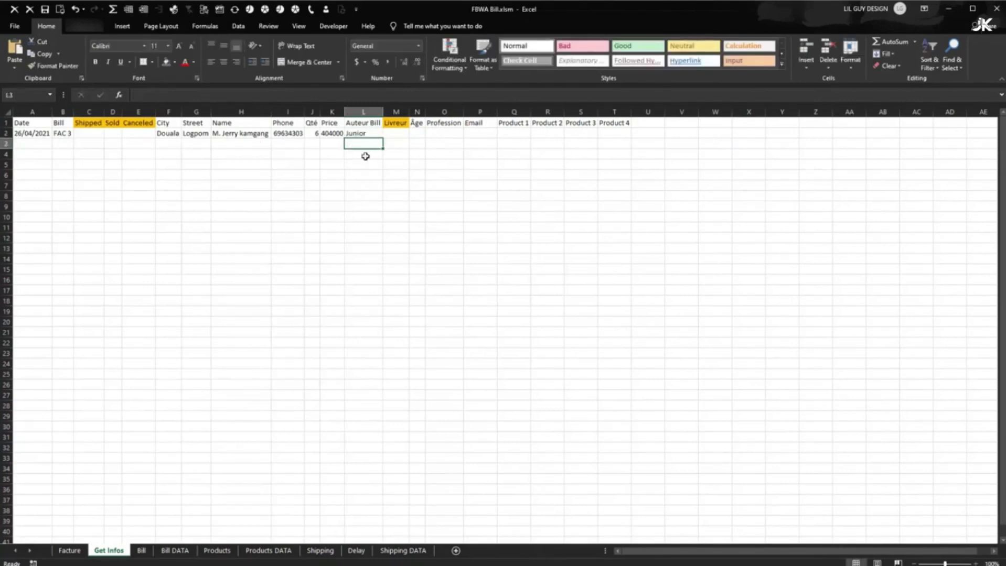
left_click(370, 134)
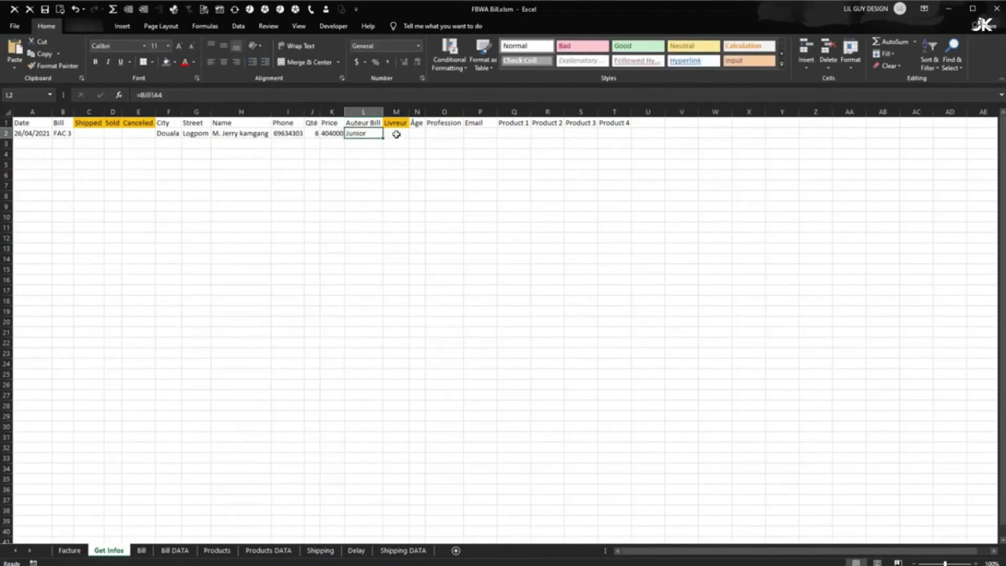
Step: Fill the Âge cell N2 with =Facture!E12, the Âge value on the Facture sheet, leaving the Livreur cell empty
left_click(396, 134)
left_click(416, 136)
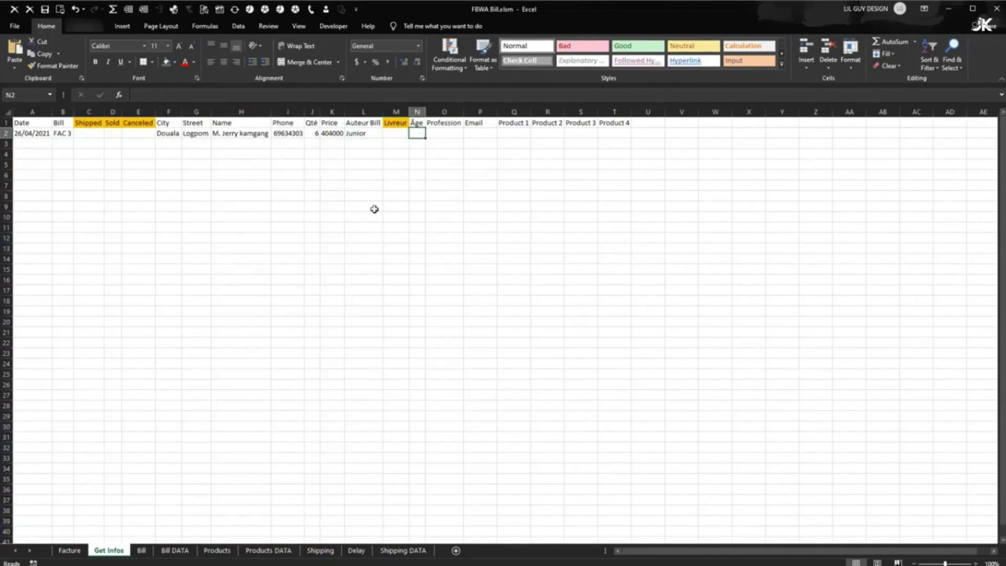
type("=")
left_click(69, 551)
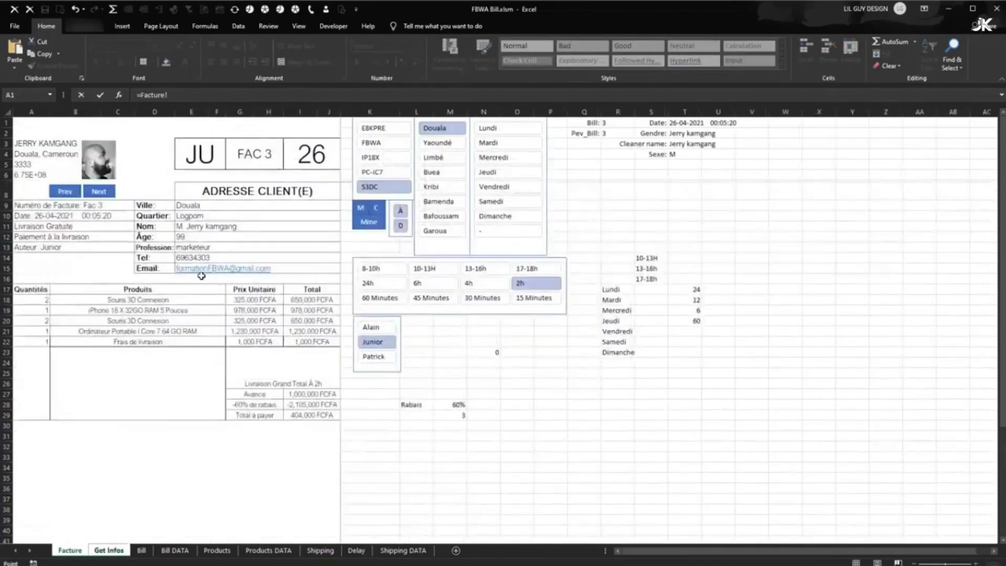
left_click(184, 236)
key("Return")
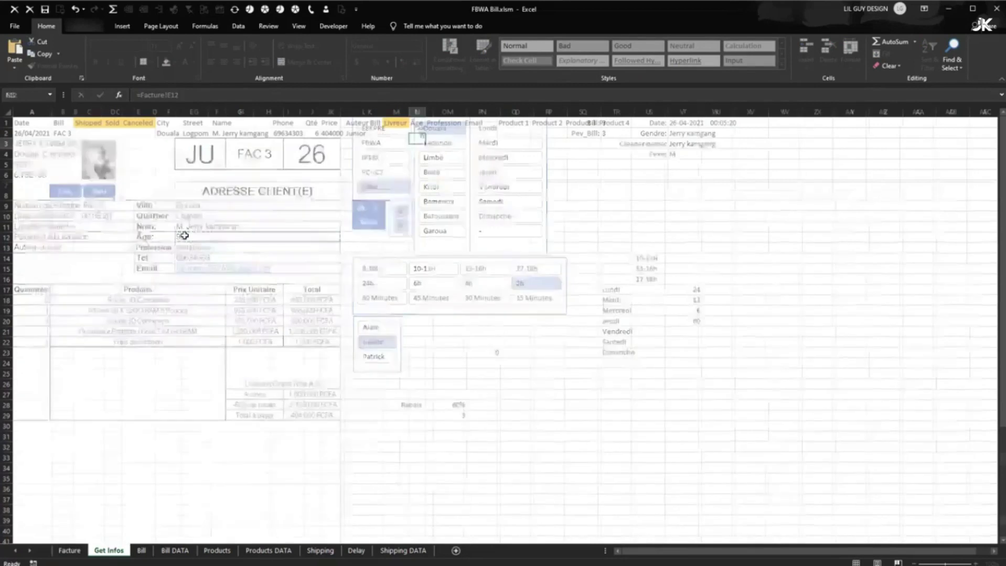
Step: Fill the Profession cell O2 with =Facture!E13, the Profession value on the Facture sheet
left_click(442, 131)
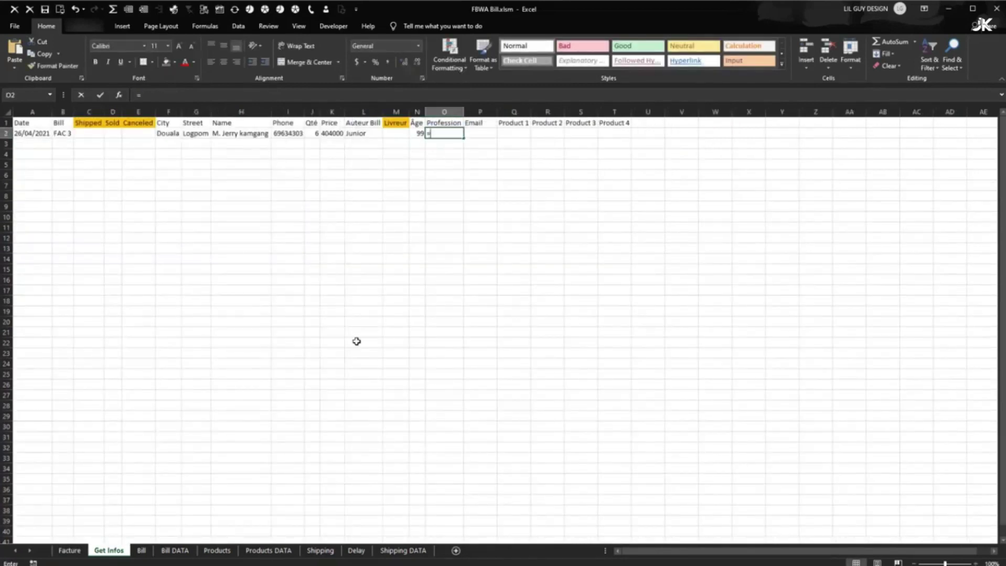
type("=")
left_click(70, 550)
left_click(194, 247)
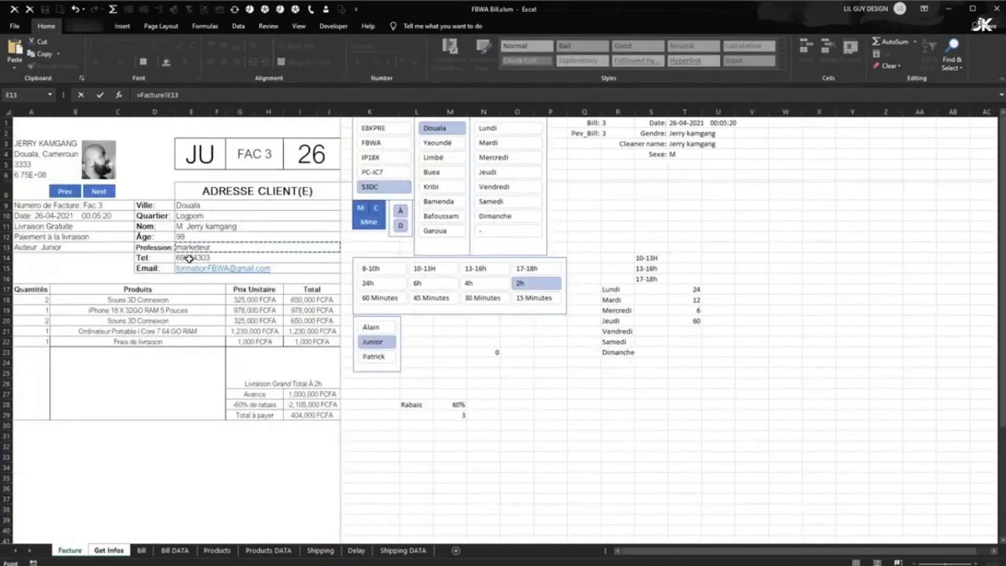
key("Return")
Step: Fill the Email cell P2 with =Facture!E15, the Email value on the Facture sheet
left_click(480, 132)
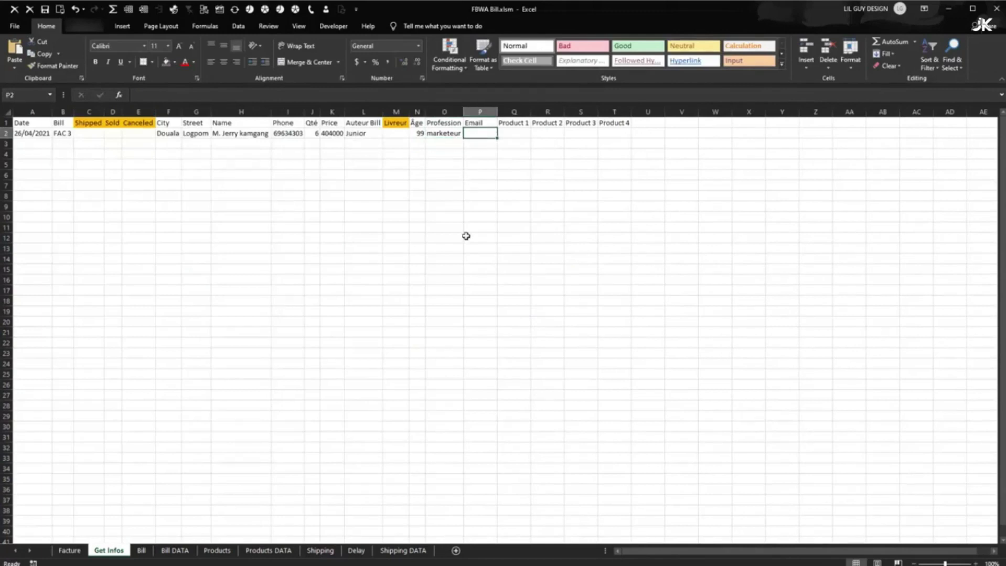
type("=")
left_click(63, 553)
left_click(307, 266)
key("Return")
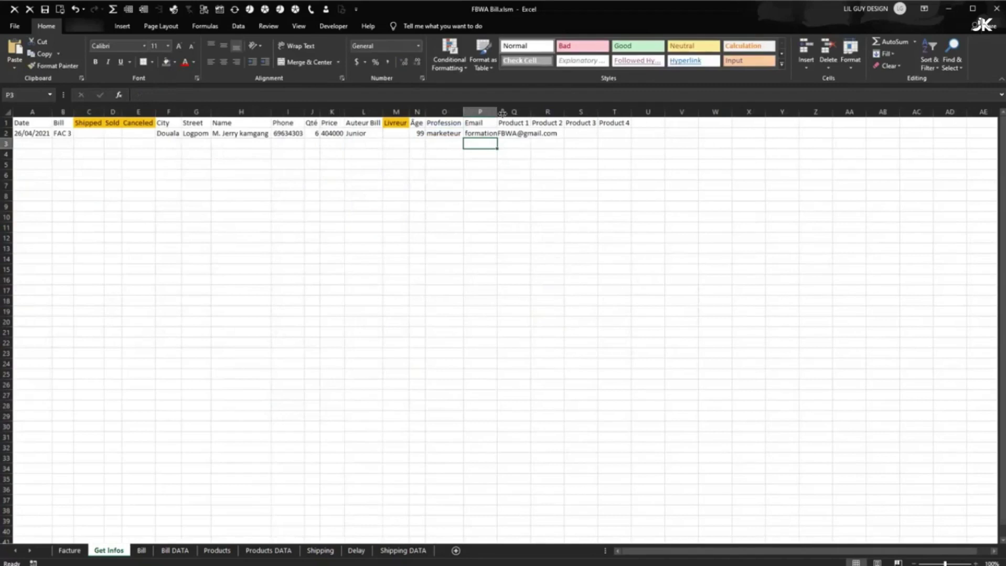
Step: Autofit the widths of columns A to Q on the Get Infos sheet to their contents
left_click(520, 107)
left_click_drag(521, 108, 20, 112)
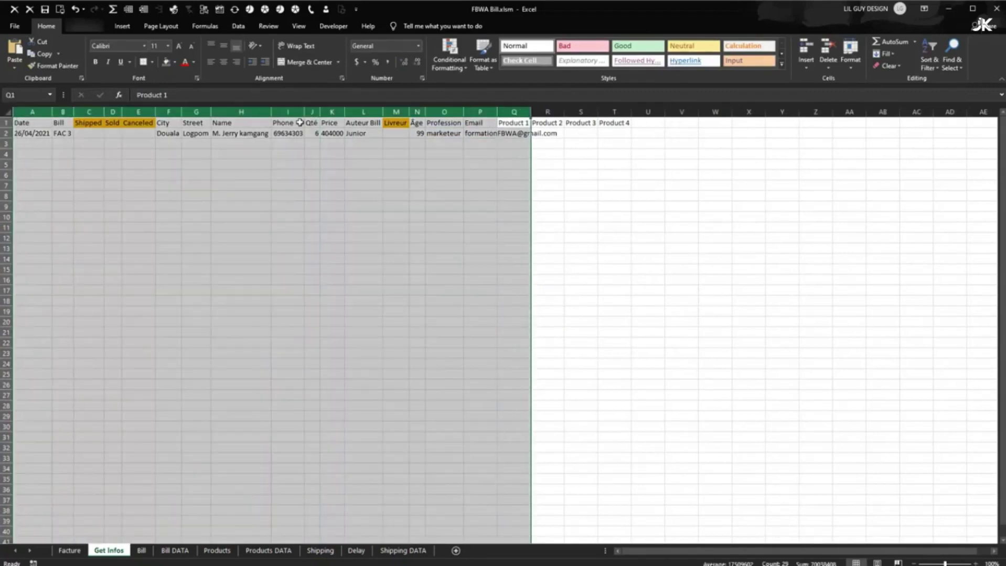
double_click(425, 112)
left_click(491, 168)
Step: Fill the Product 1 cell Q2 with =Facture!B18, the first product on the invoice
left_click(573, 135)
type("=")
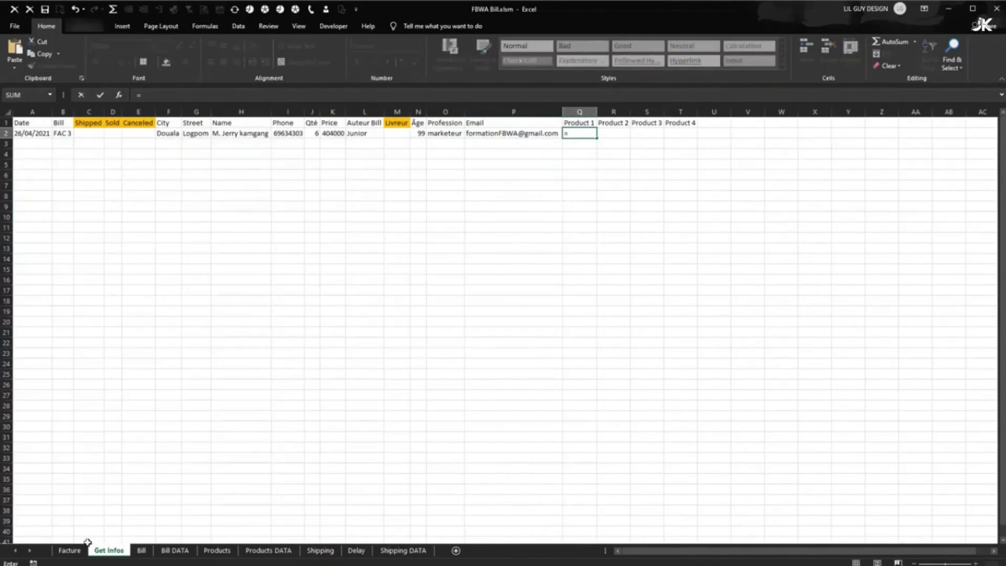
left_click(69, 551)
left_click(151, 299)
key("Return")
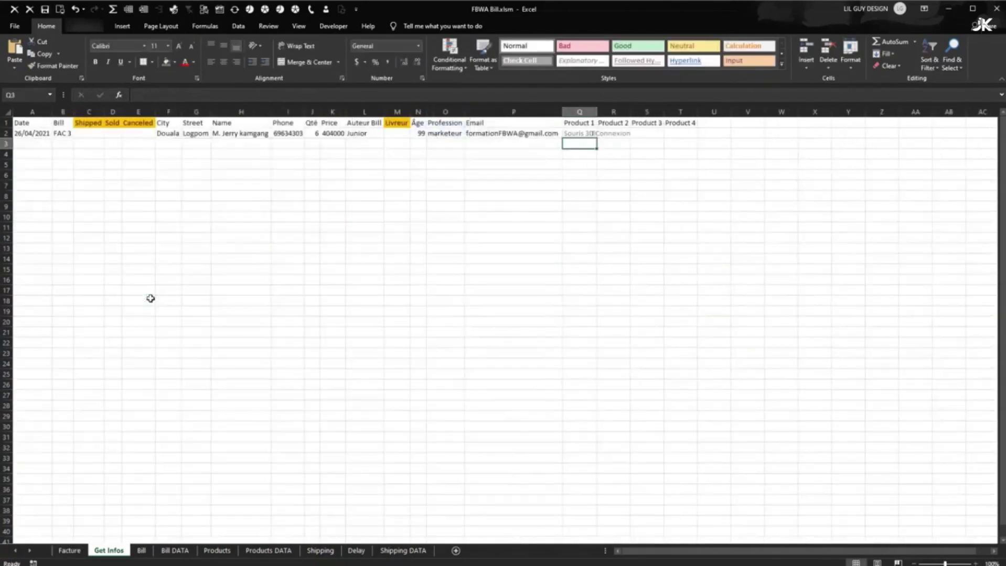
Step: Fill the Product 2 cell R2 with =Facture!B19, the second product on the invoice
left_click(617, 135)
type("=")
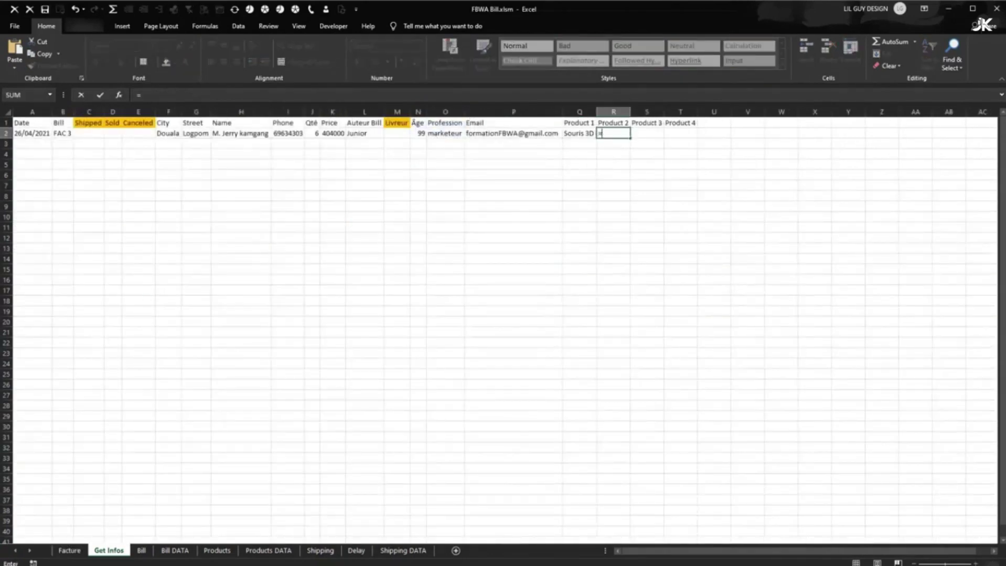
left_click(69, 551)
left_click(131, 307)
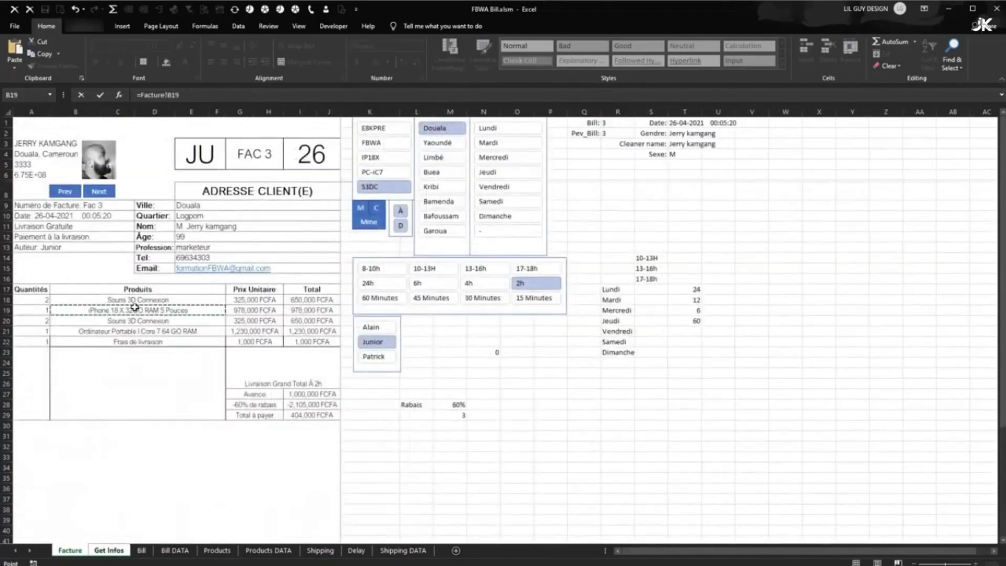
key("Return")
left_click(716, 206)
Step: Autofit the widths of columns Q to U so the full product names fit
left_click(577, 135)
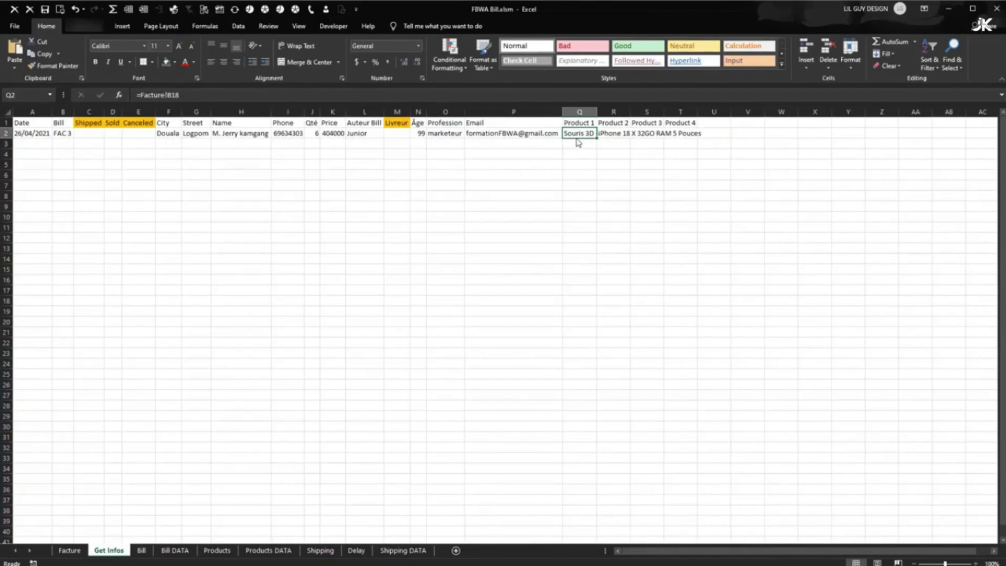
left_click_drag(579, 111, 686, 108)
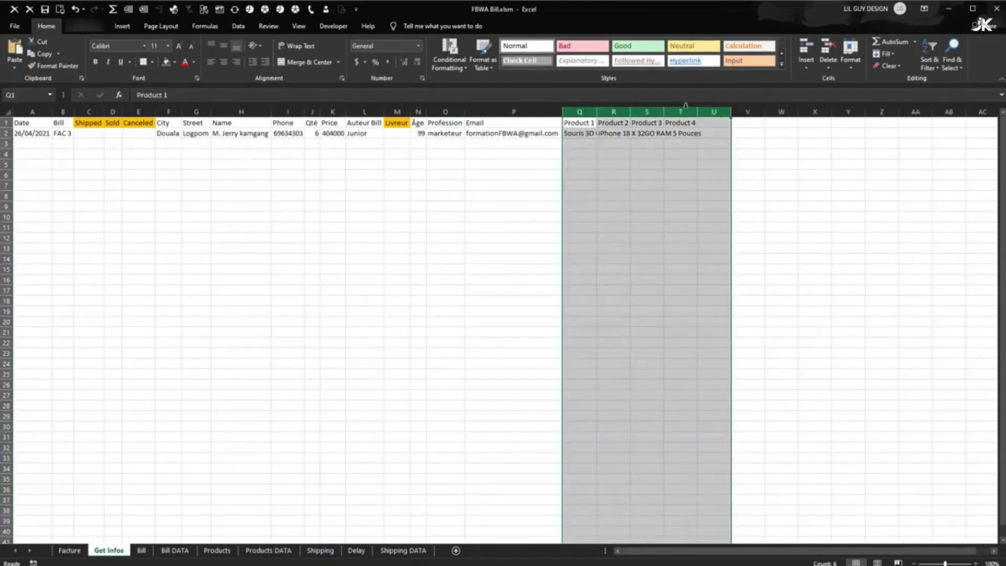
double_click(627, 110)
left_click(664, 207)
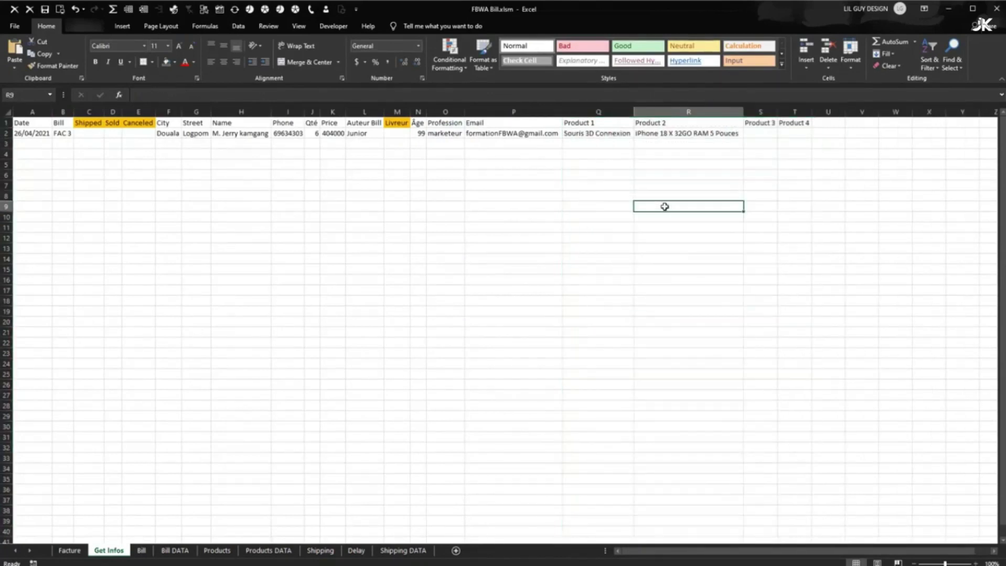
Step: Try to replace the Product 1 formula in Q2 with a VLOOKUP of Facture!B18 in 'Products DATA'!J2:K15
left_click(616, 134)
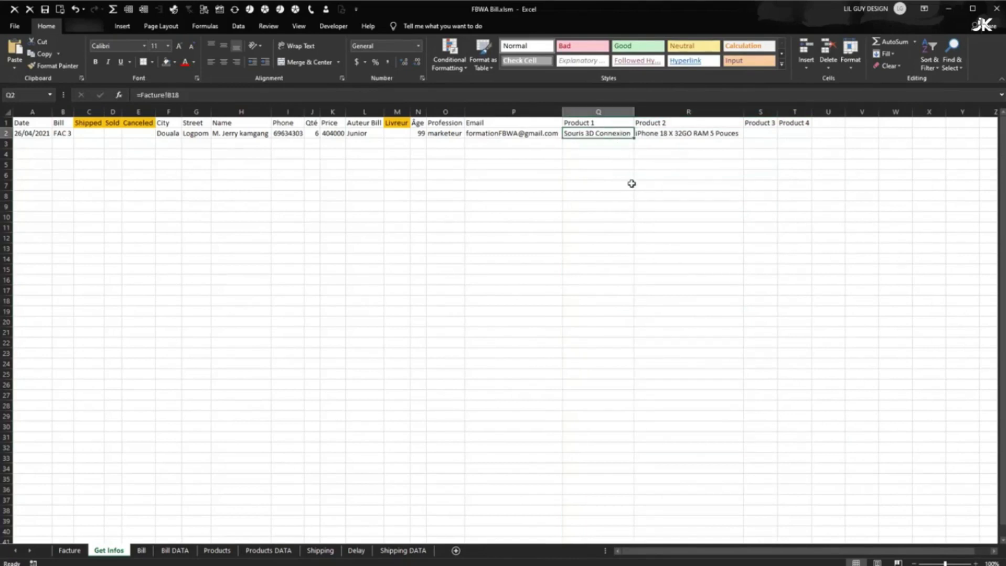
type("=v")
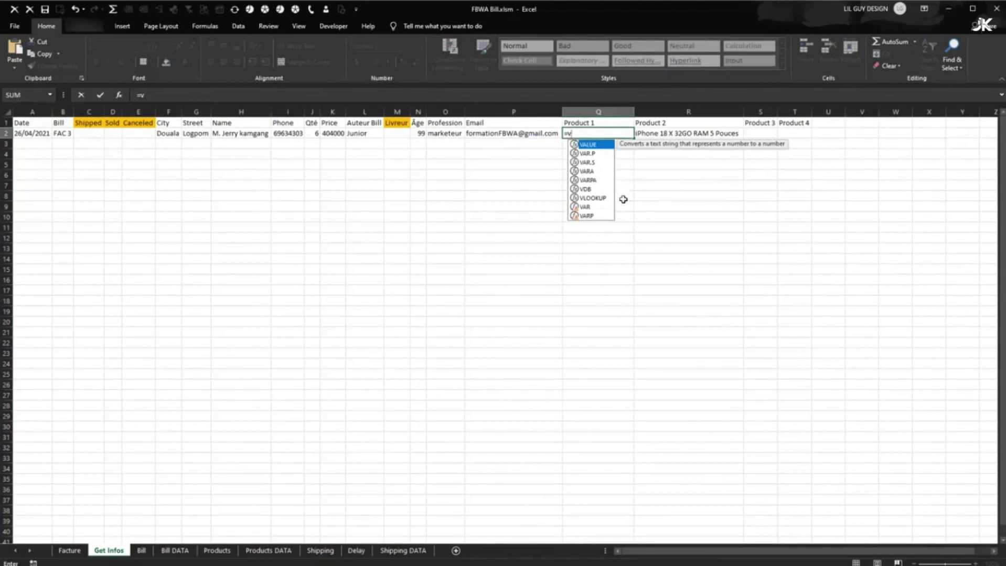
double_click(593, 198)
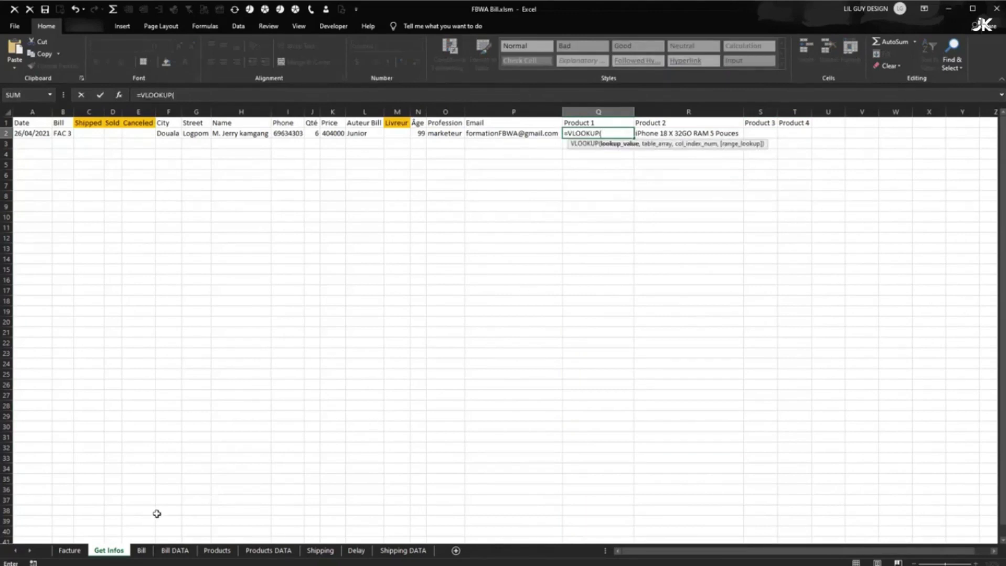
left_click(70, 551)
left_click(152, 300)
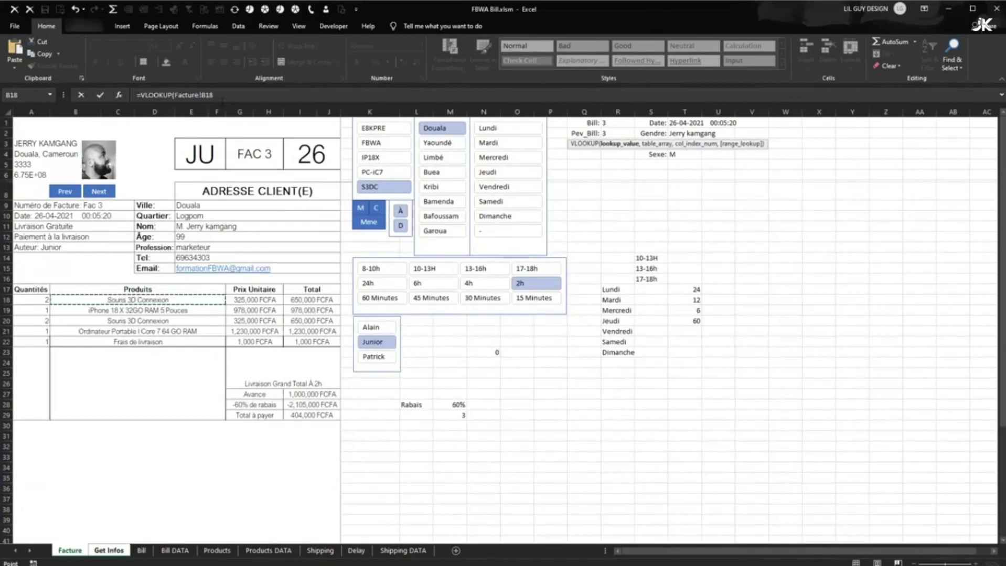
type(",")
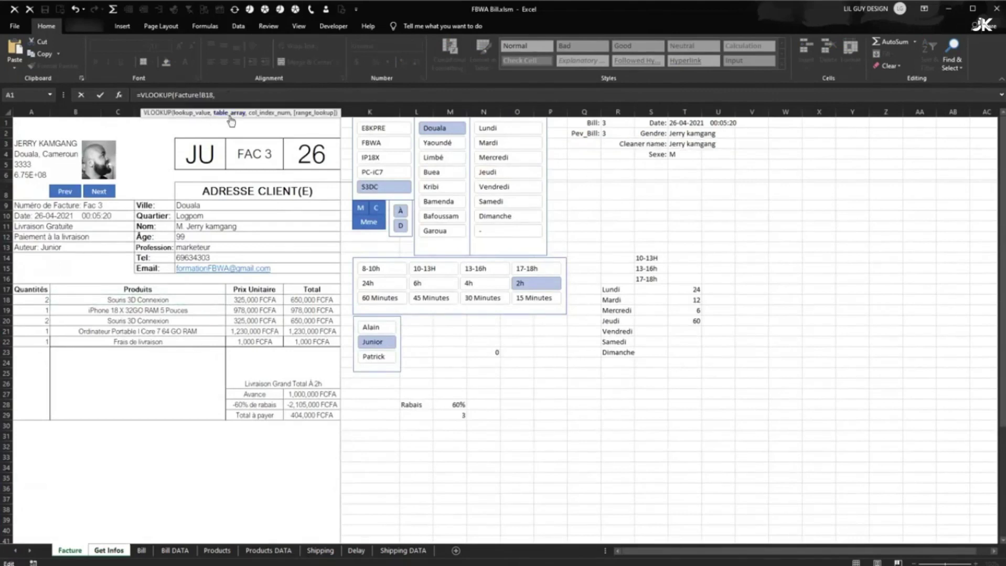
left_click(265, 550)
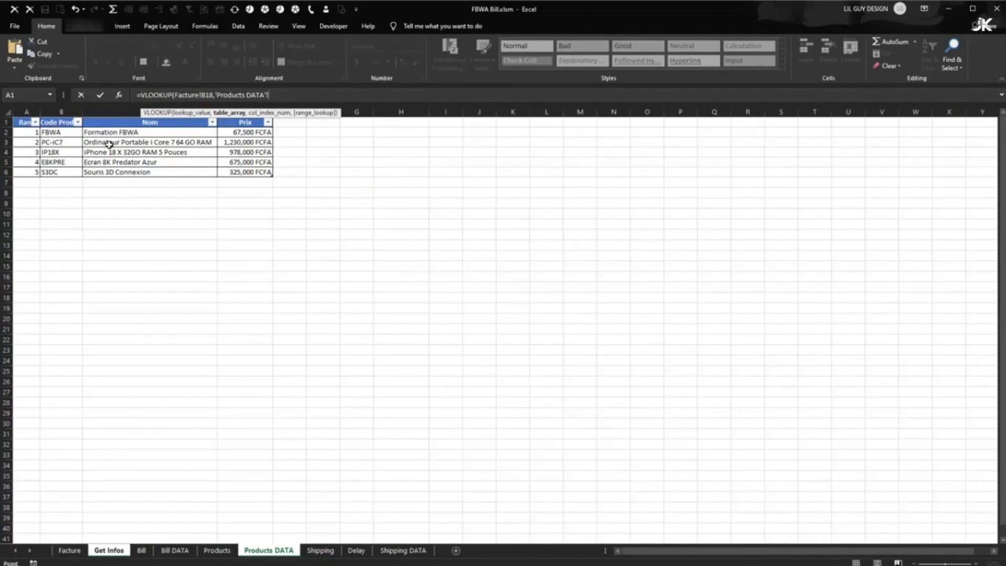
left_click_drag(480, 134, 526, 272)
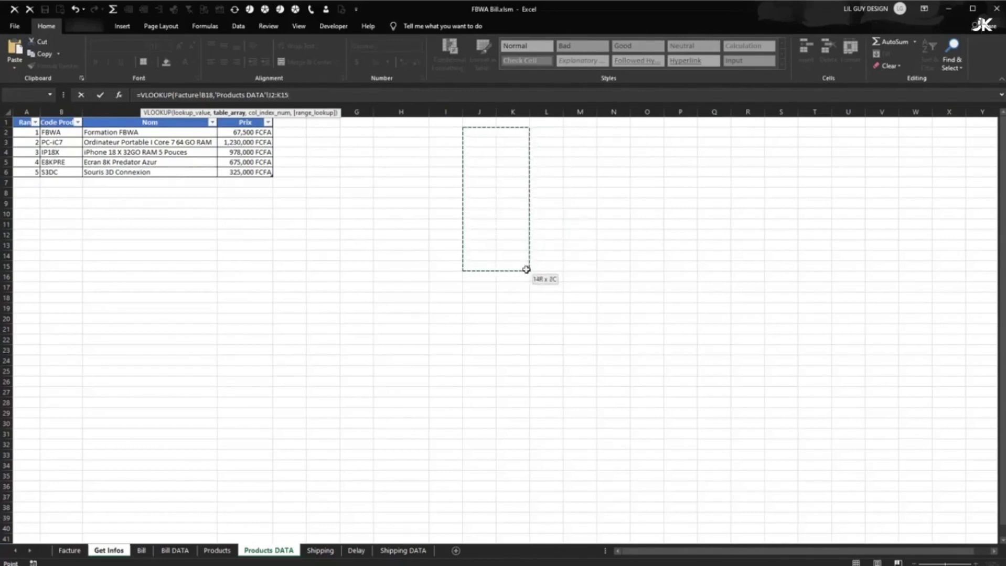
key("Return")
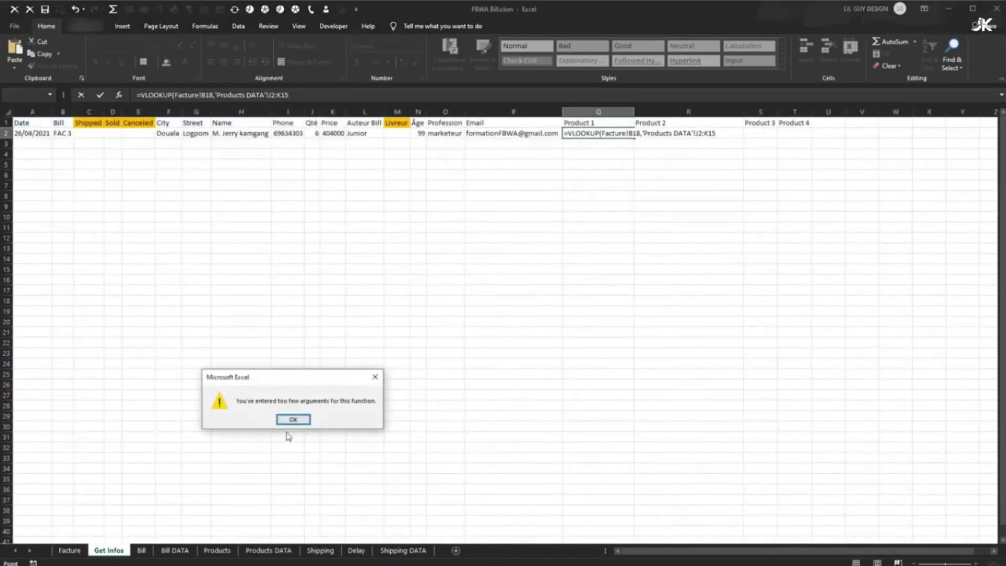
left_click(293, 420)
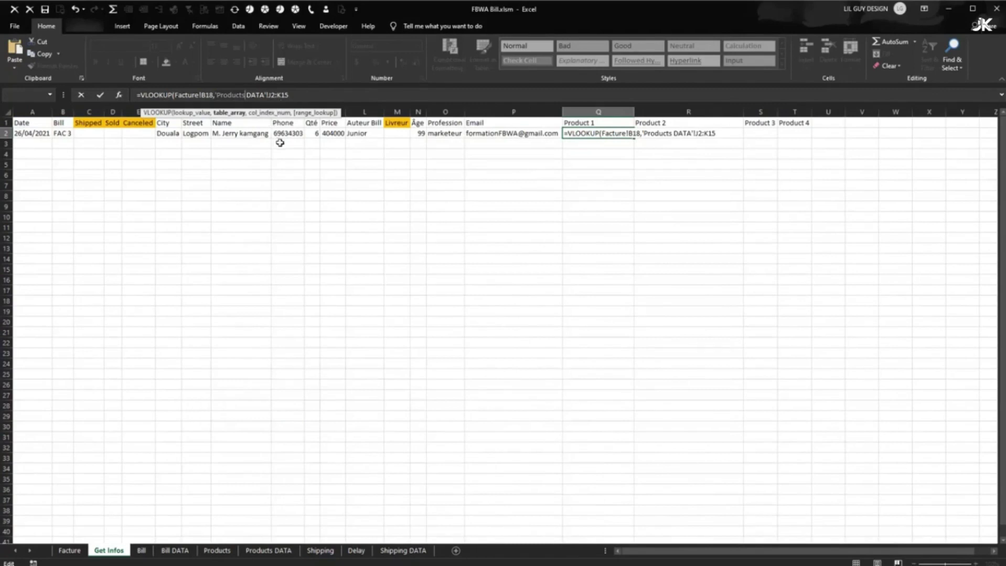
left_click(288, 95)
key("Return")
left_click(269, 551)
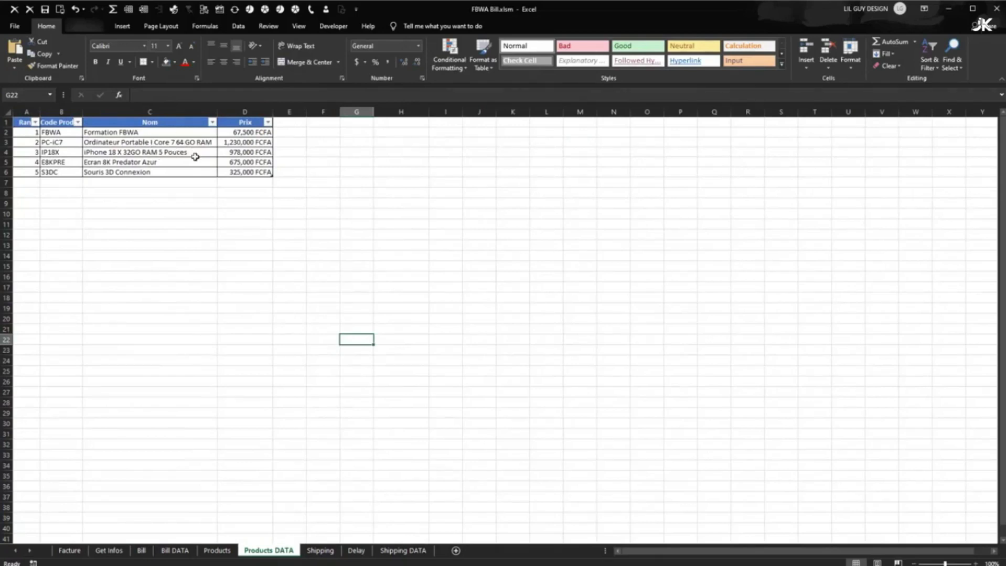
left_click(507, 133)
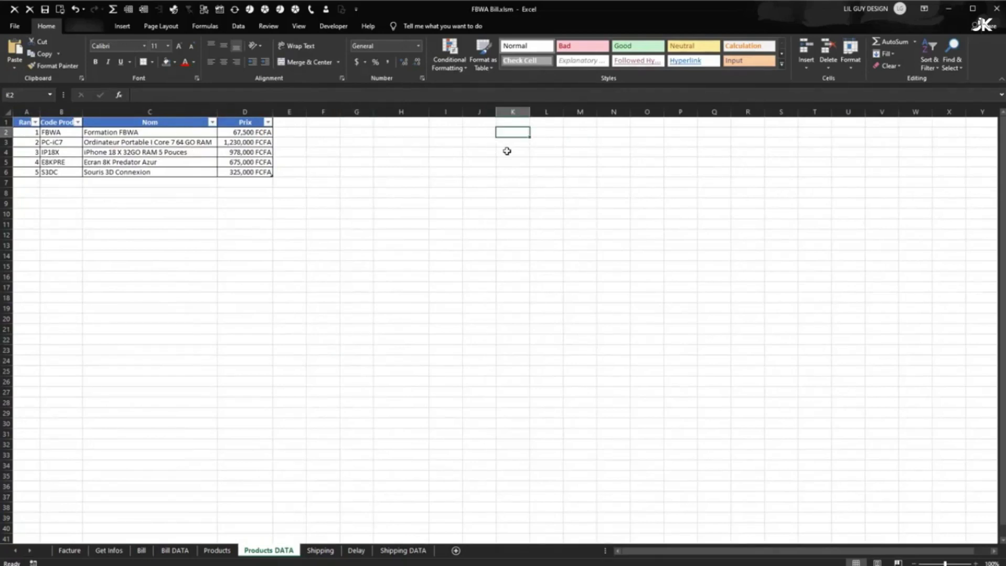
type("=")
left_click(160, 134)
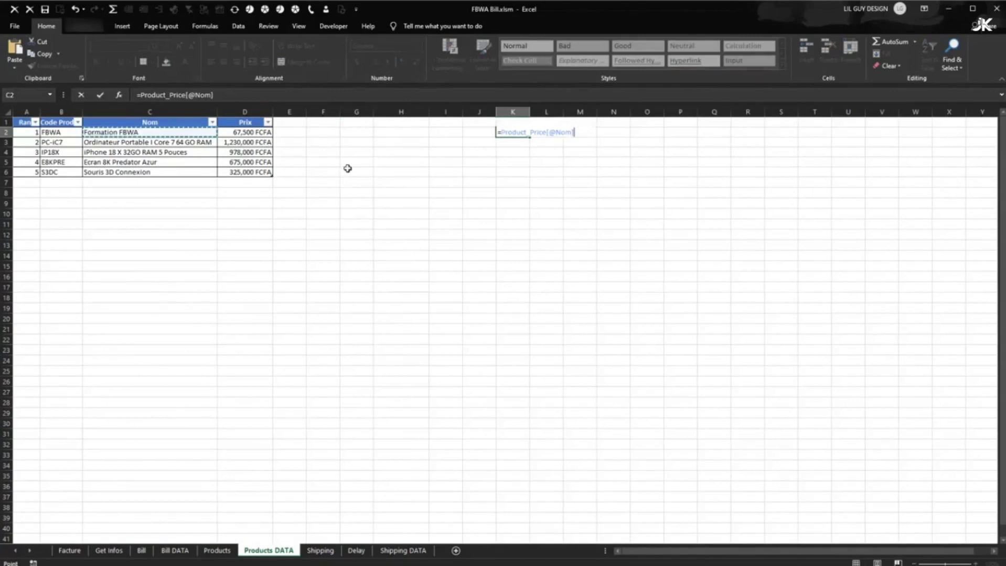
key("Return")
Step: Link cell L2 beside it to the first product's code with =Product_Price[@[Code Produit]]
left_click(560, 131)
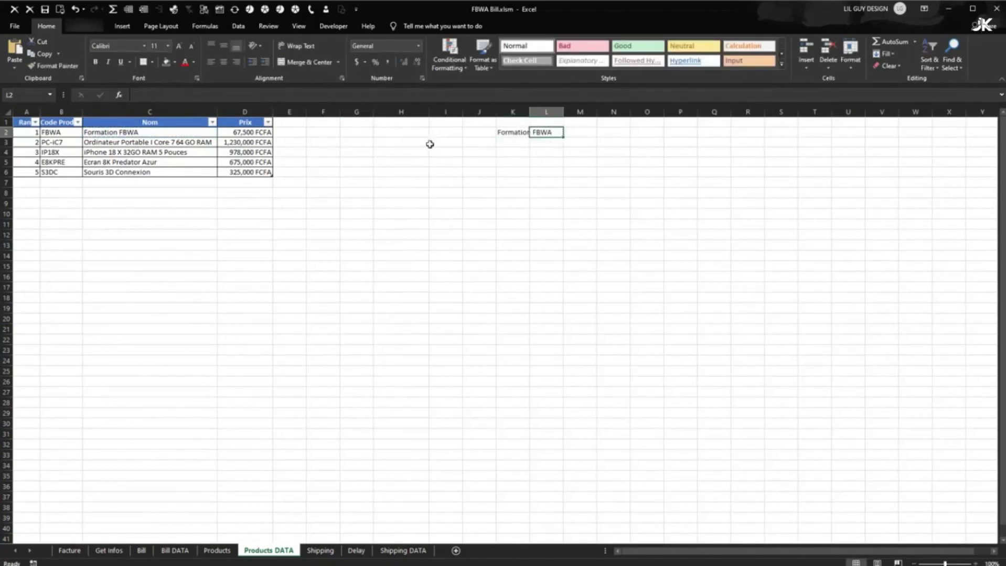
type("=")
left_click(68, 132)
key("Return")
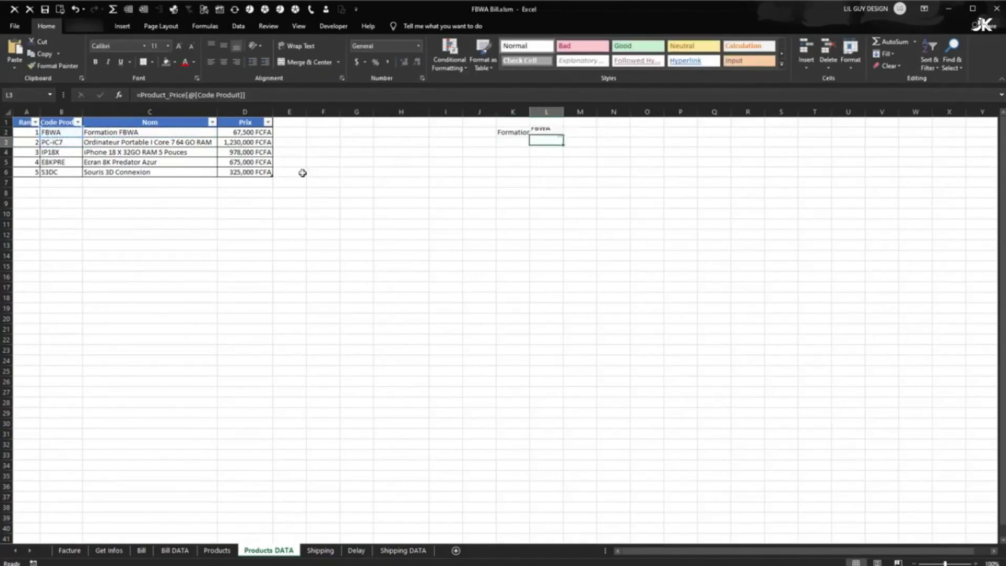
Step: Fill the name and code formulas in K2:L2 down through row 35
left_click_drag(509, 133, 564, 479)
left_click(676, 276)
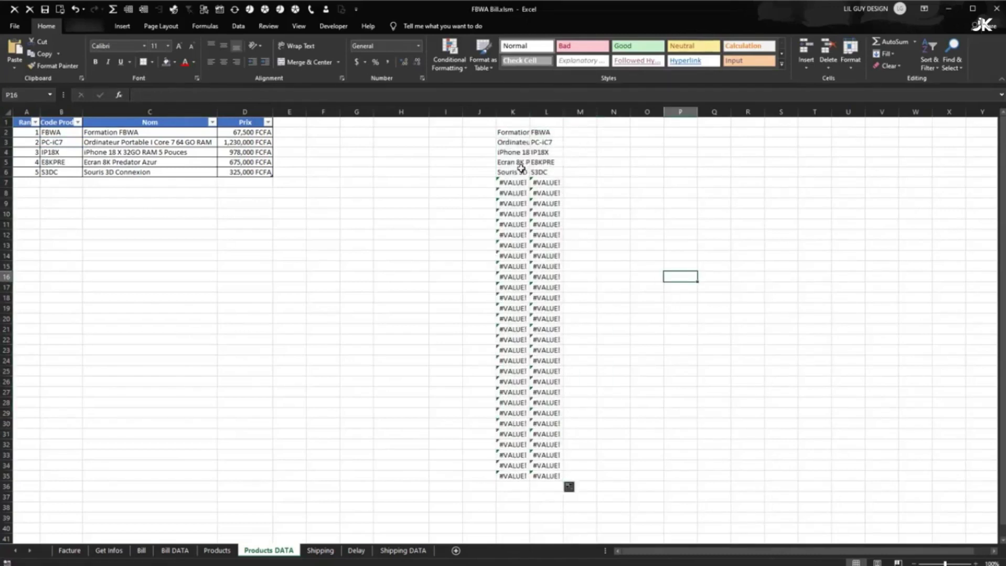
left_click(509, 131)
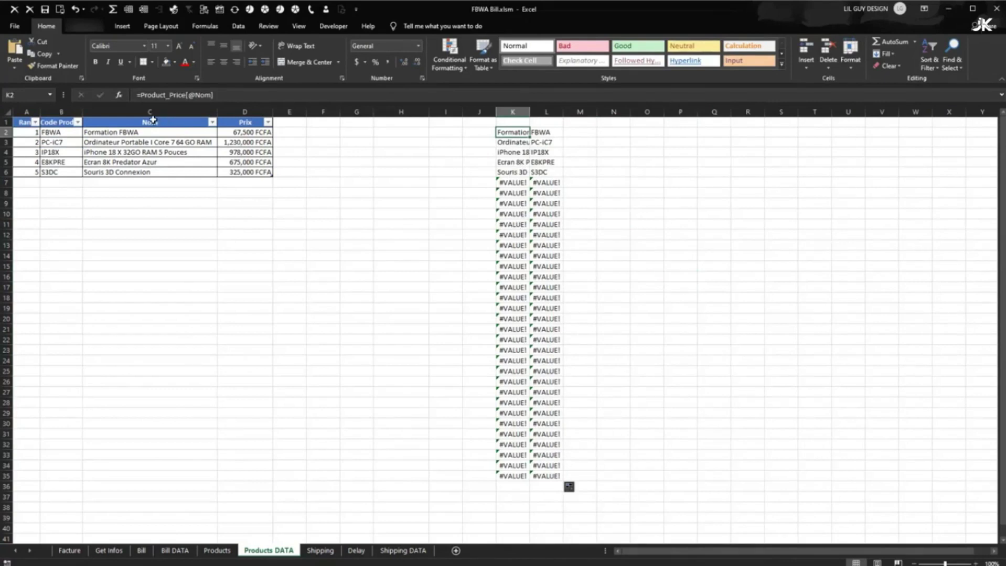
key("F2")
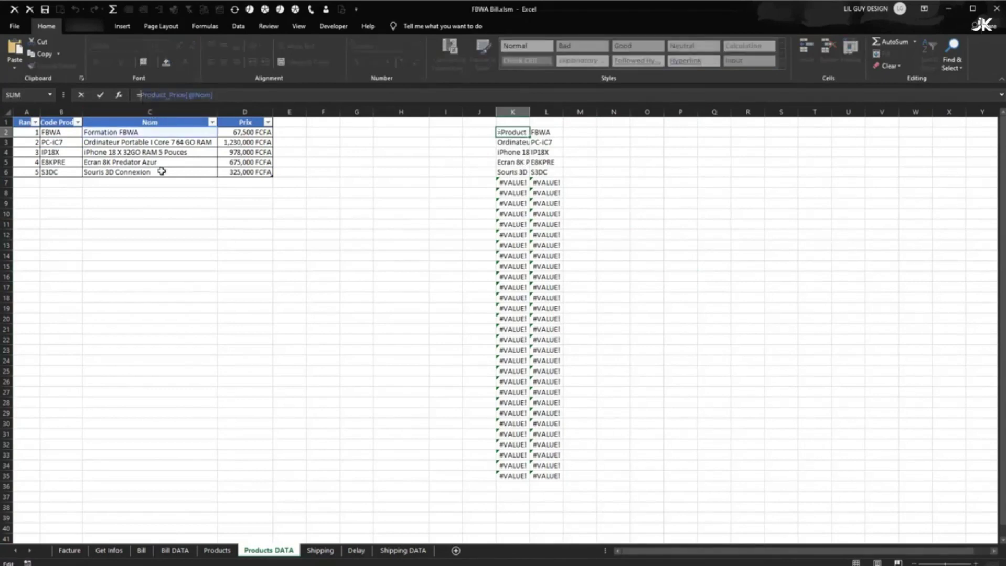
type("if")
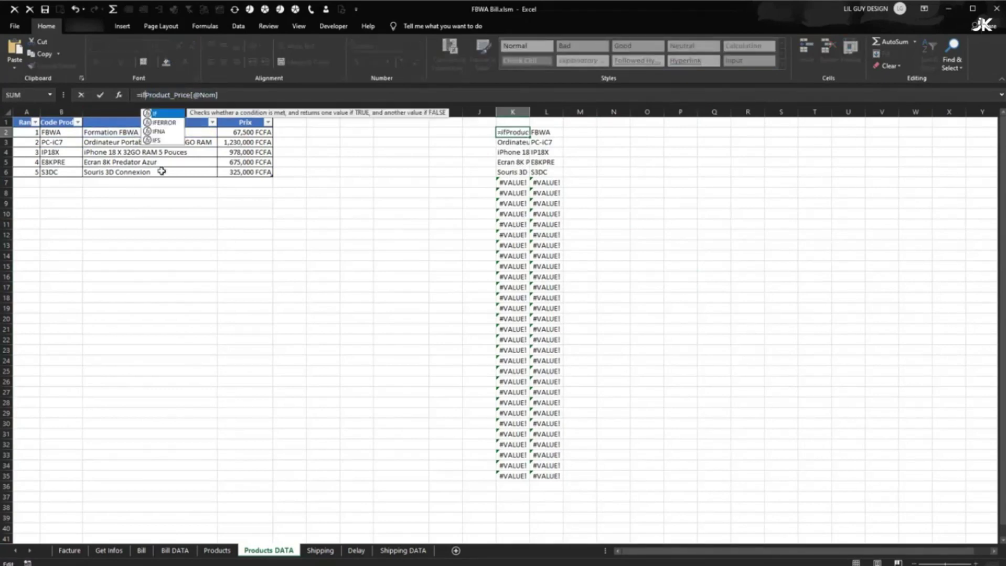
double_click(167, 124)
type(",\"\")")
key("Return")
left_click(526, 135)
left_click_drag(529, 137, 543, 492)
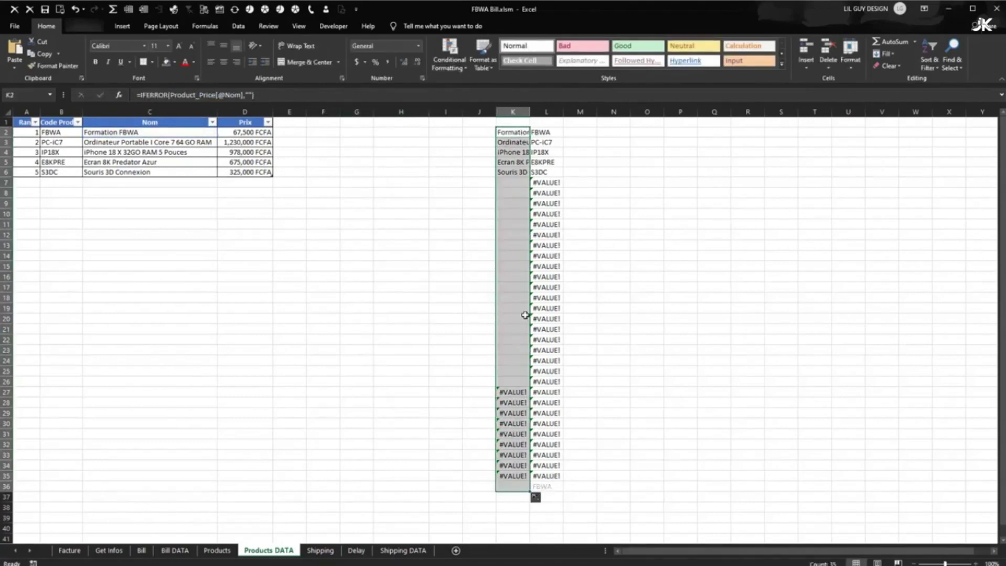
Step: Wrap the L2 code formula as =IFERROR(Product_Price[@[Code Produit]],"") and fill it down to L36
left_click(551, 132)
left_click(140, 96)
type("if")
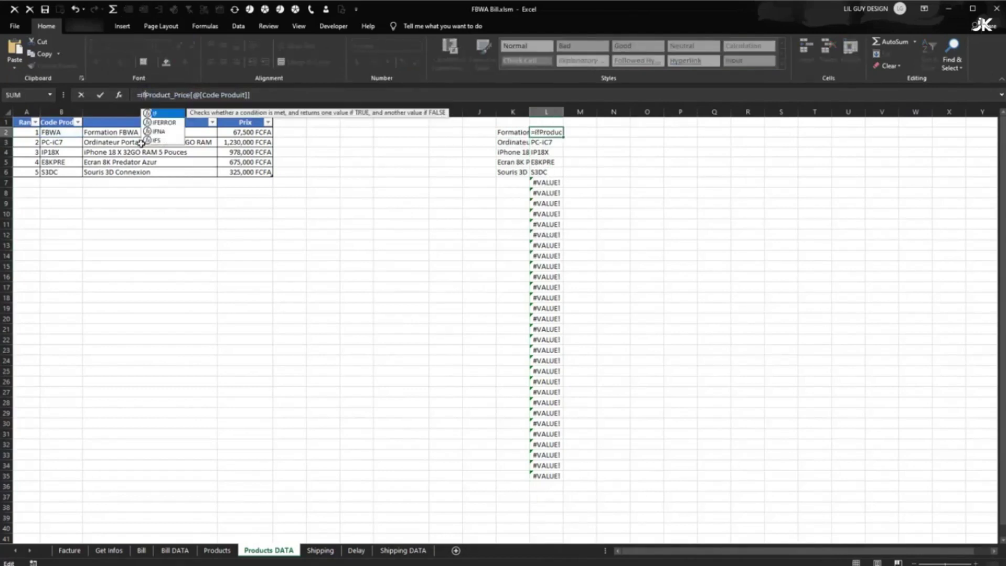
type("e")
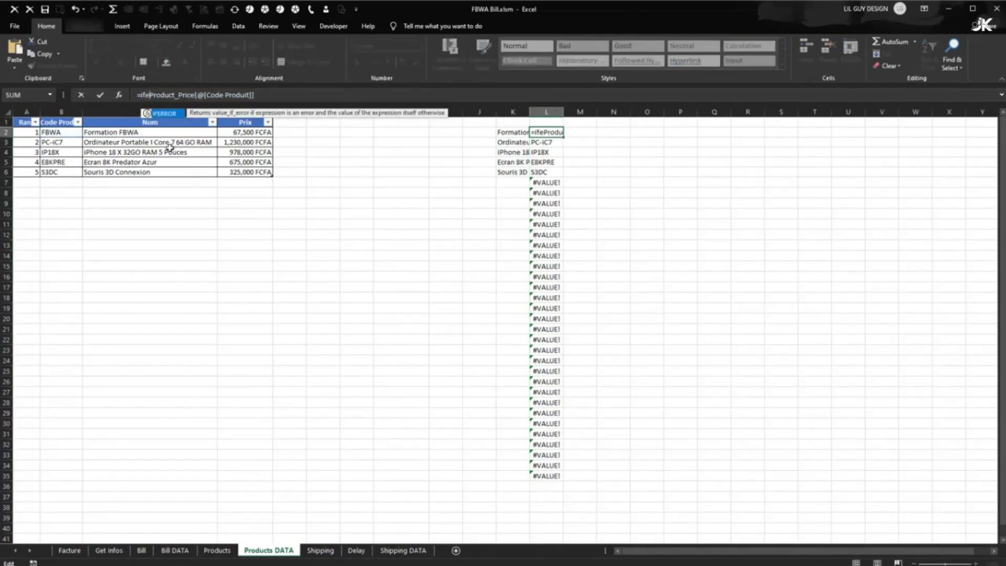
double_click(163, 113)
type(",")
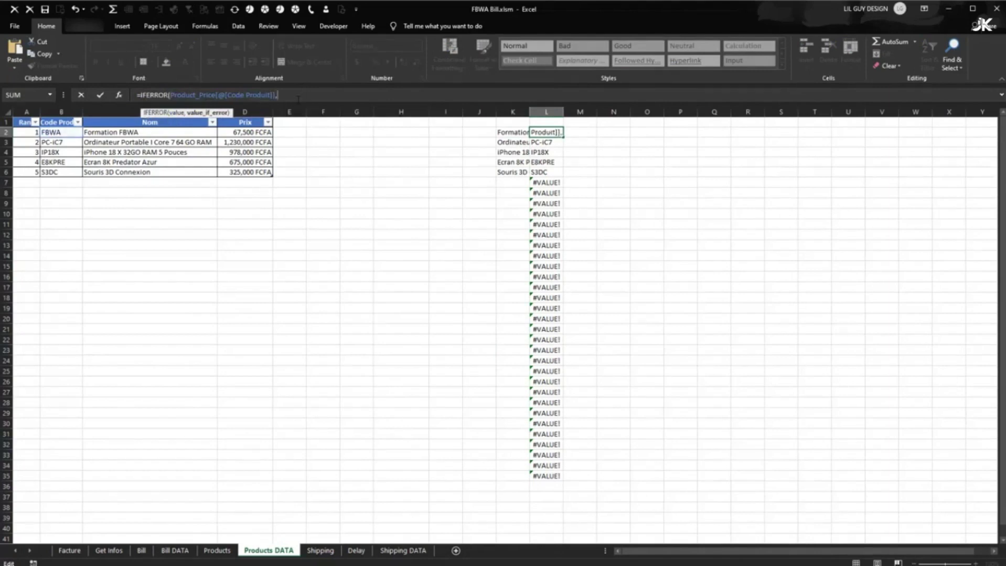
type("\"\")")
key("Return")
left_click(554, 133)
left_click_drag(564, 136, 535, 475)
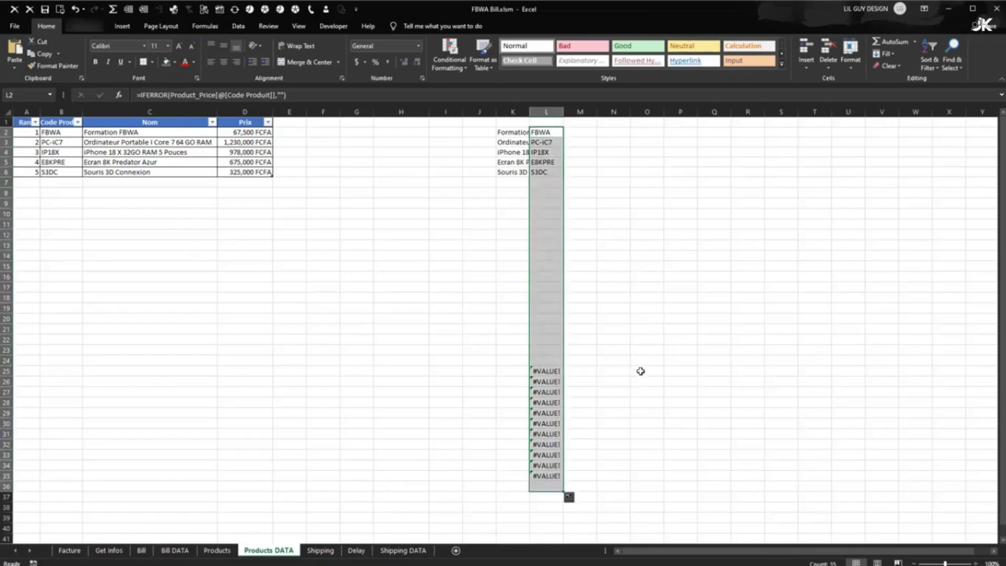
left_click(644, 371)
Step: Label the lookup columns with the headers Nom in K1 and Code in L1
left_click(512, 122)
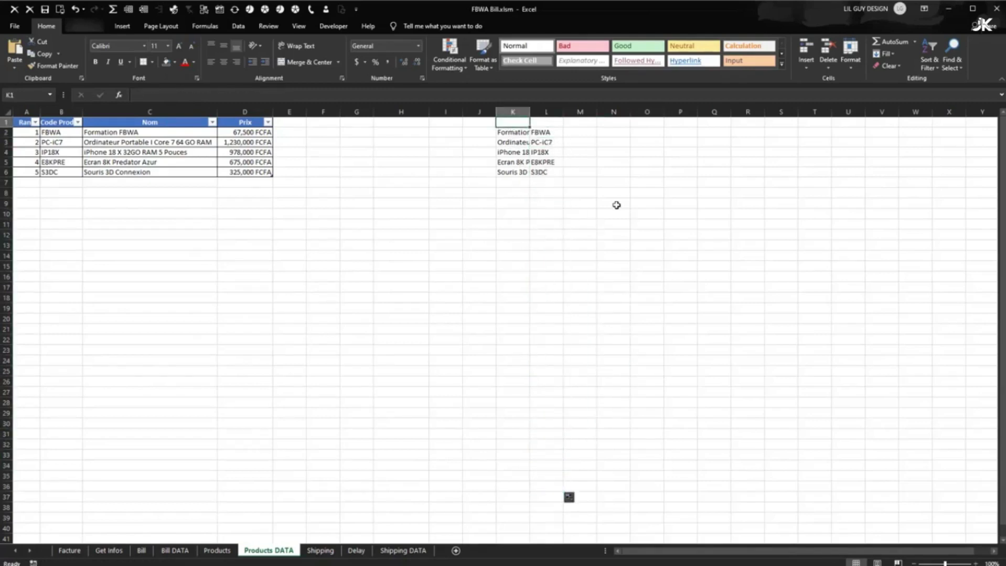
type("Nom")
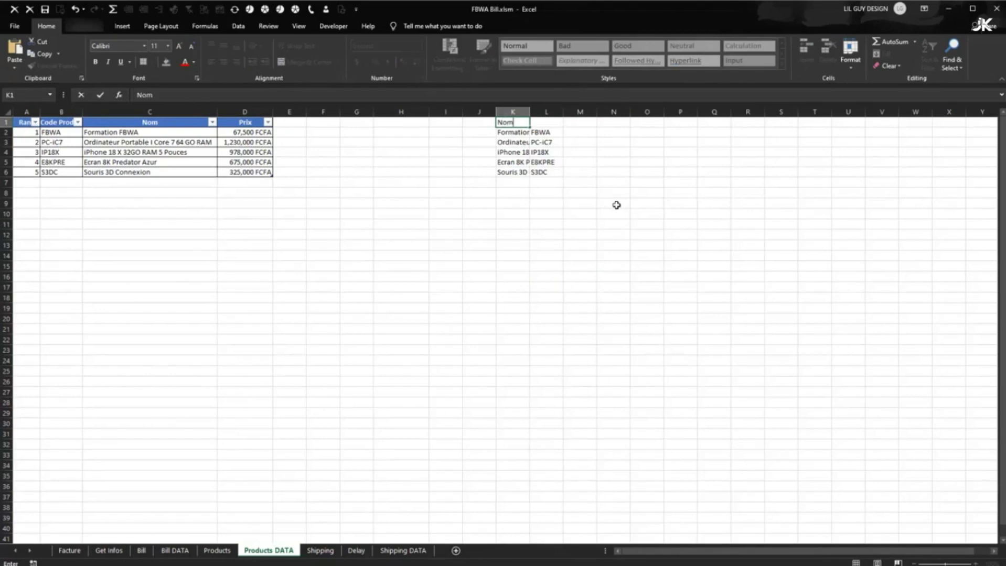
key("Tab")
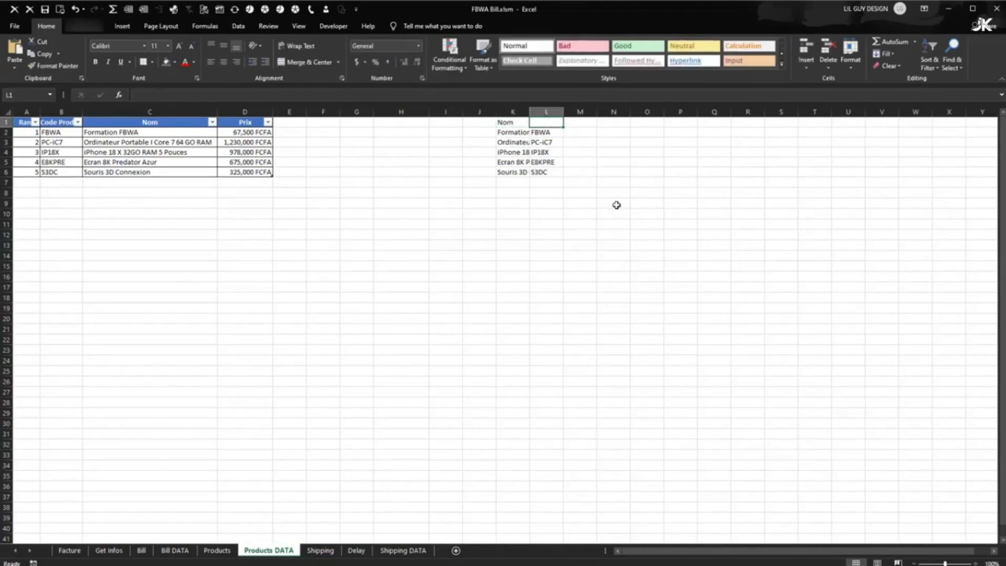
type("Co")
key("Return")
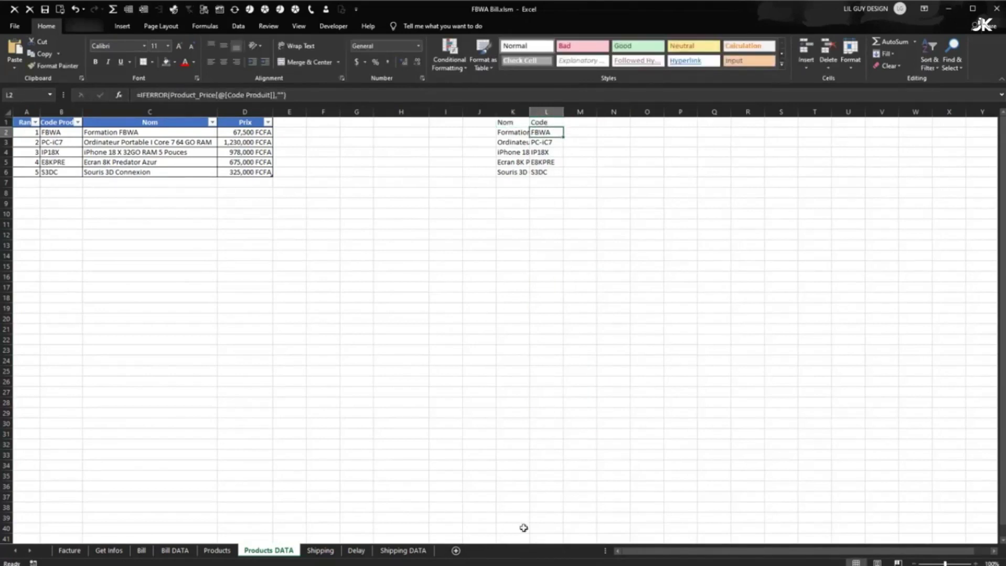
Step: Find where the formulas in column K end and number the rows in column J from 1 in J2 to 36 in J37
left_click(514, 455)
left_click(514, 476)
left_click(513, 498)
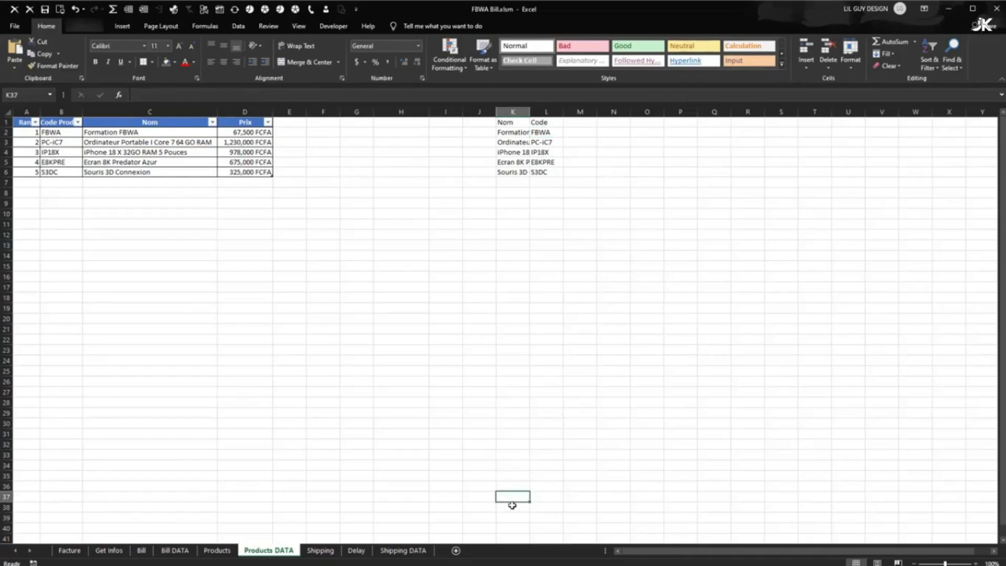
left_click(514, 486)
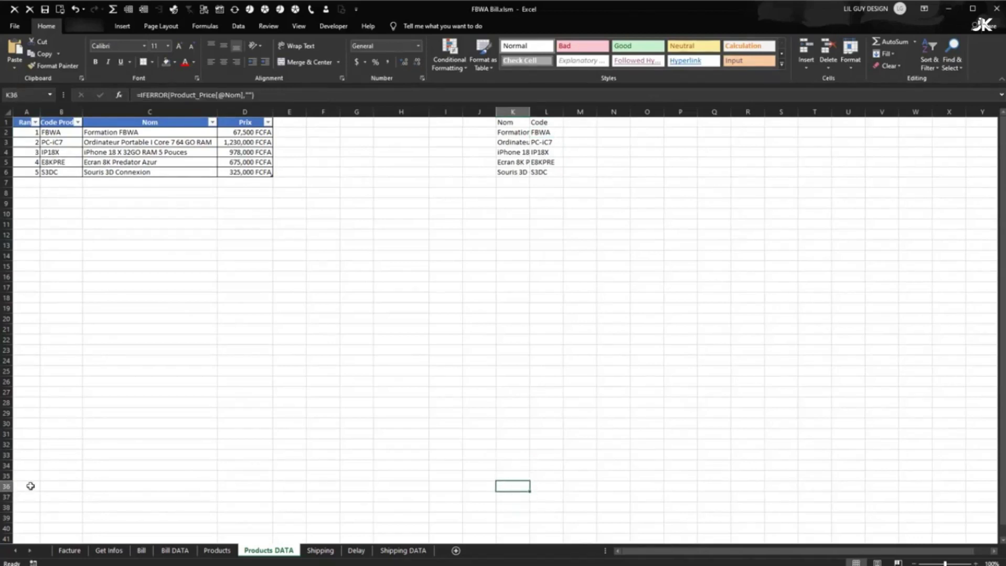
left_click(480, 134)
type("1")
key("Return")
type("2")
key("Return")
left_click_drag(488, 133, 430, 489)
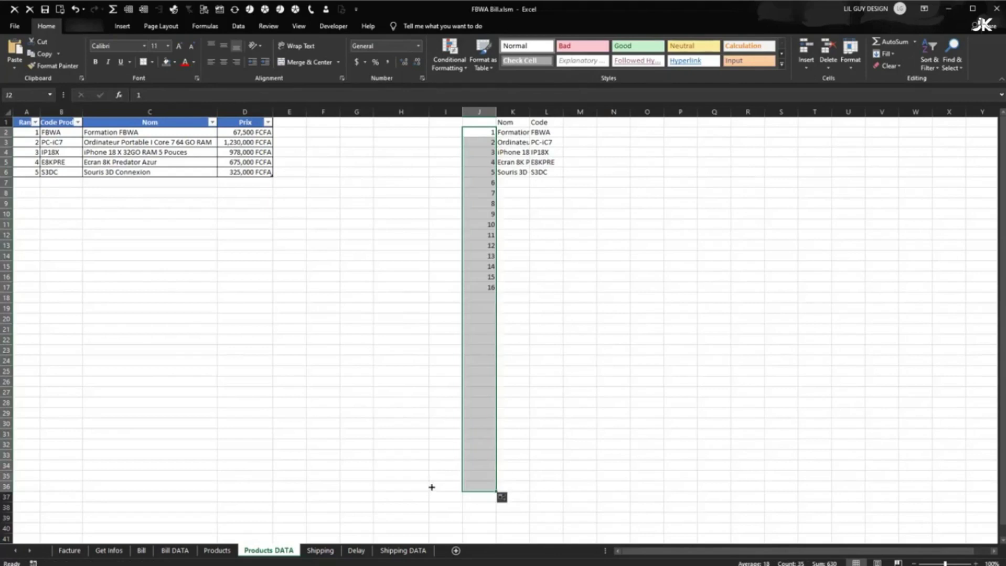
left_click_drag(495, 493, 499, 499)
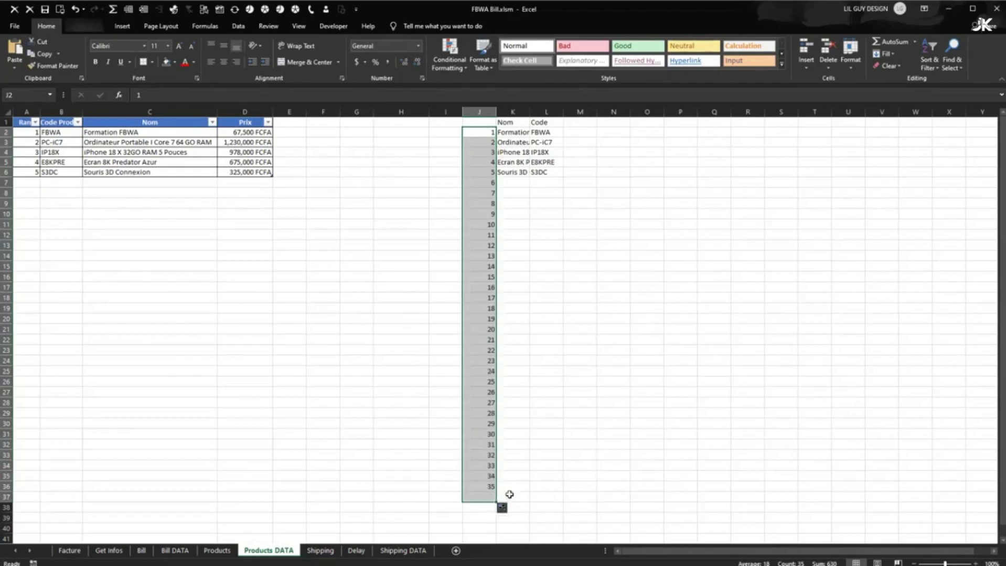
left_click(546, 475)
Step: Enter the header n° in J1 above the row numbers
left_click(486, 124)
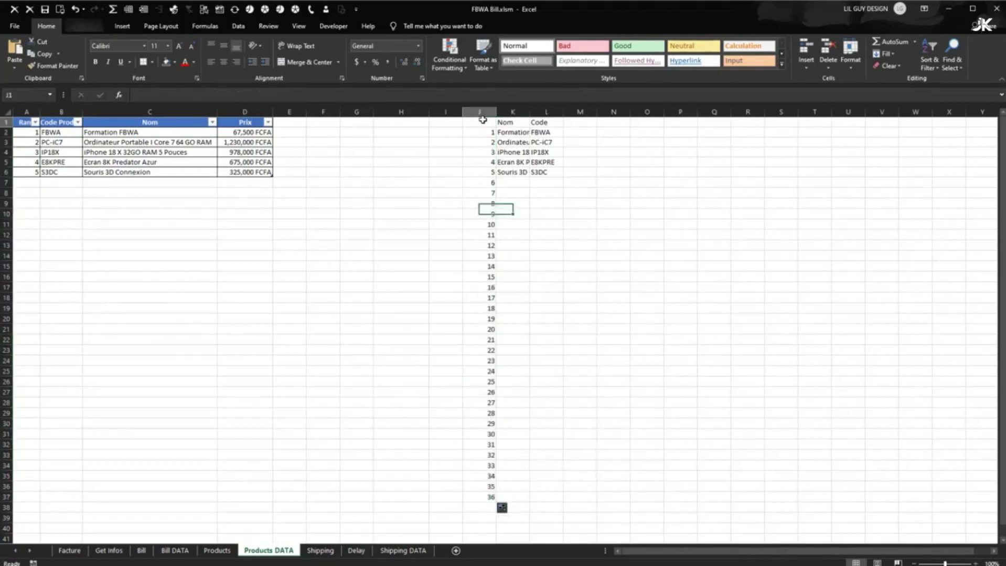
type("n°")
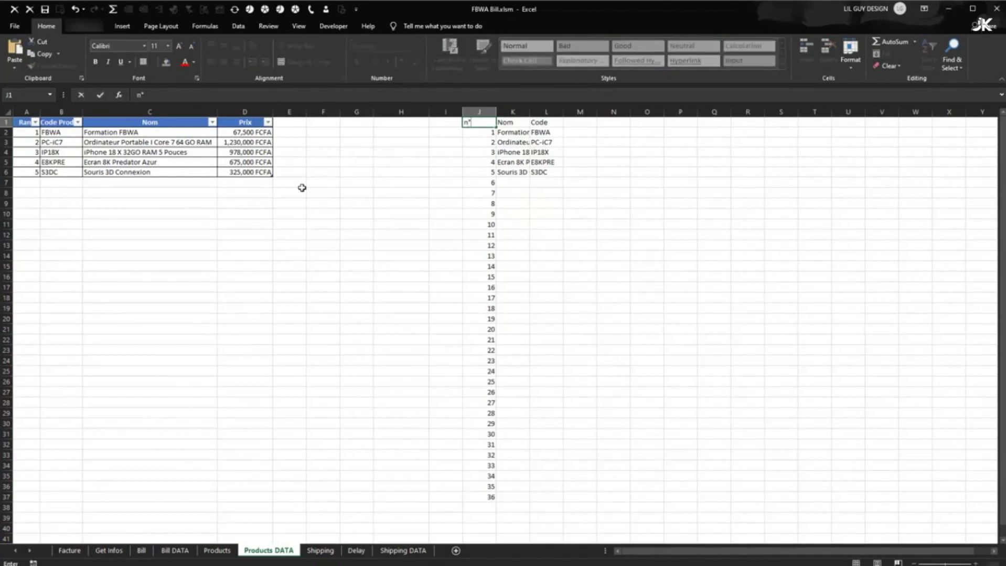
key("Return")
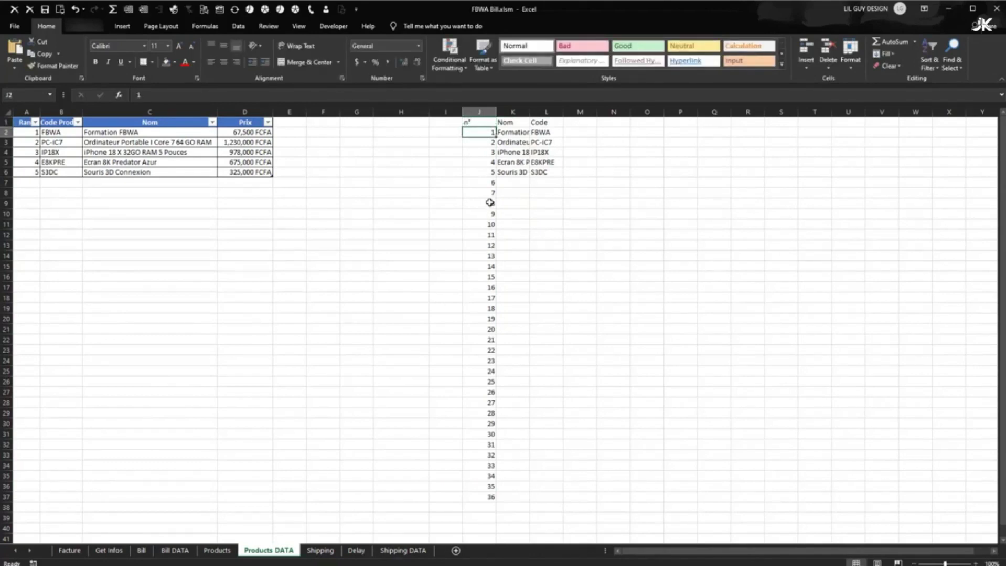
Step: Autofit the widths of columns J to M so the product names fit
left_click_drag(487, 113, 580, 111)
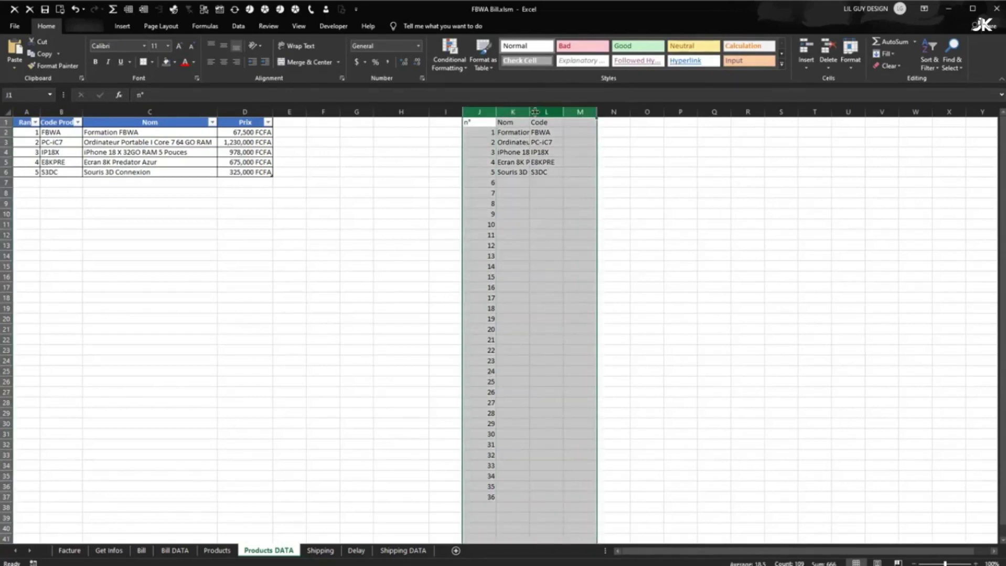
double_click(529, 111)
left_click(540, 225)
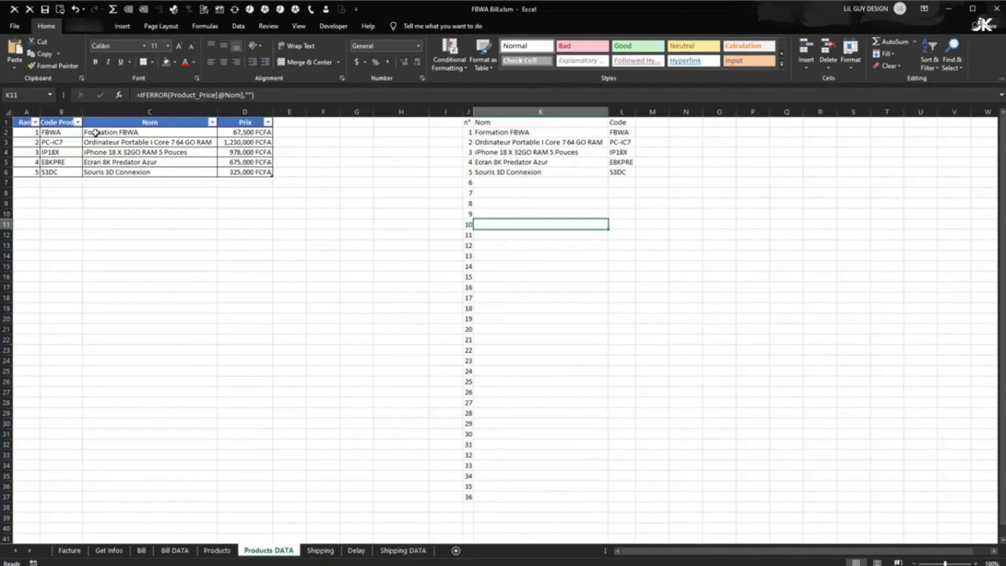
Step: Enter the test text rfhthte in C9 below the product table and inspect the IFERROR formula in K9
left_click(70, 550)
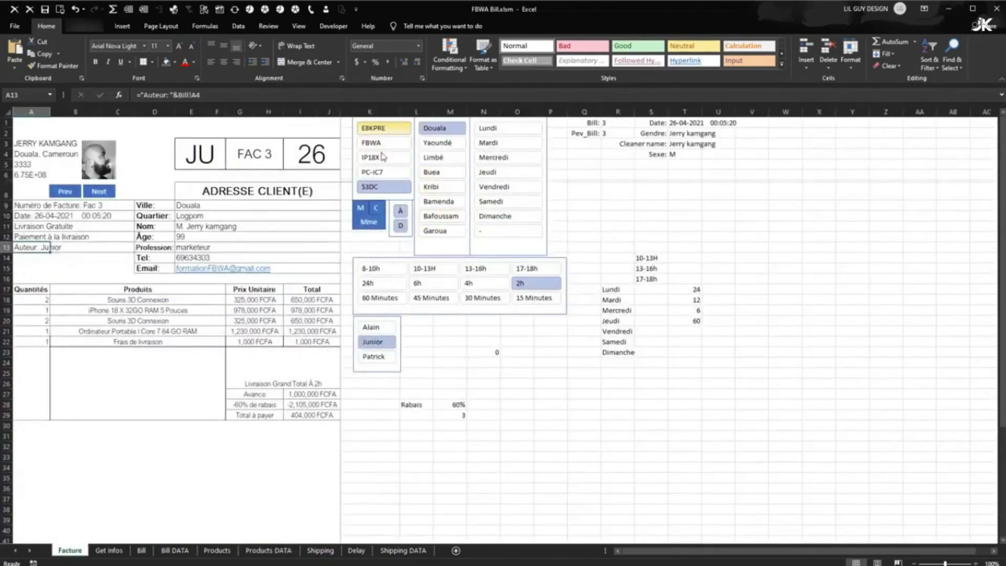
left_click(269, 550)
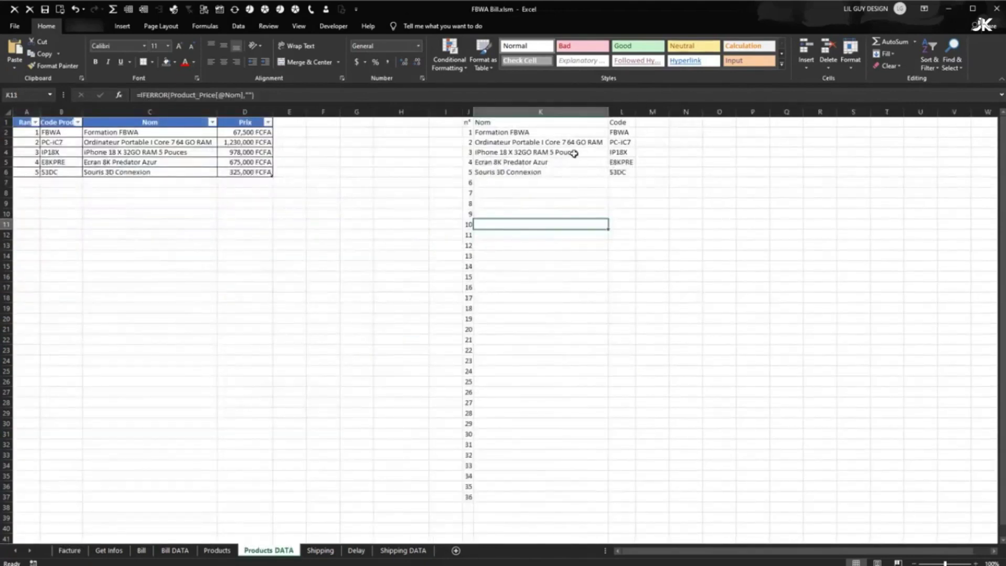
left_click(112, 206)
type("rfhthte")
left_click(290, 287)
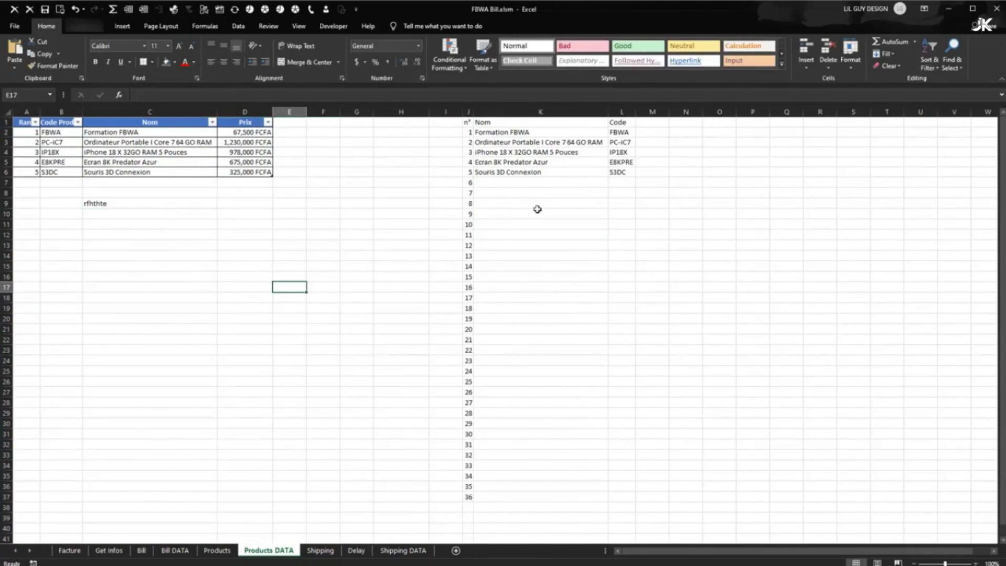
left_click(527, 225)
left_click(528, 204)
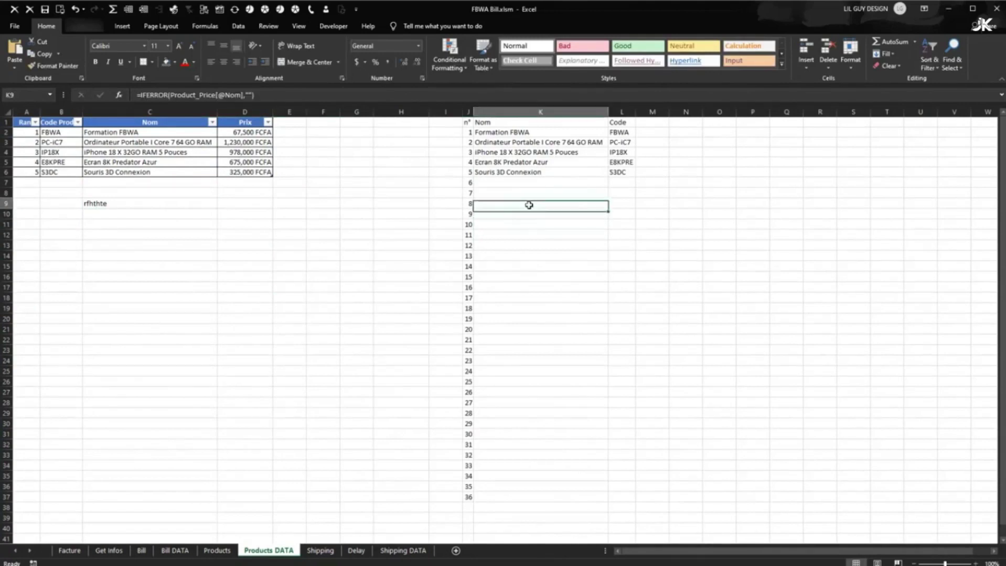
double_click(526, 202)
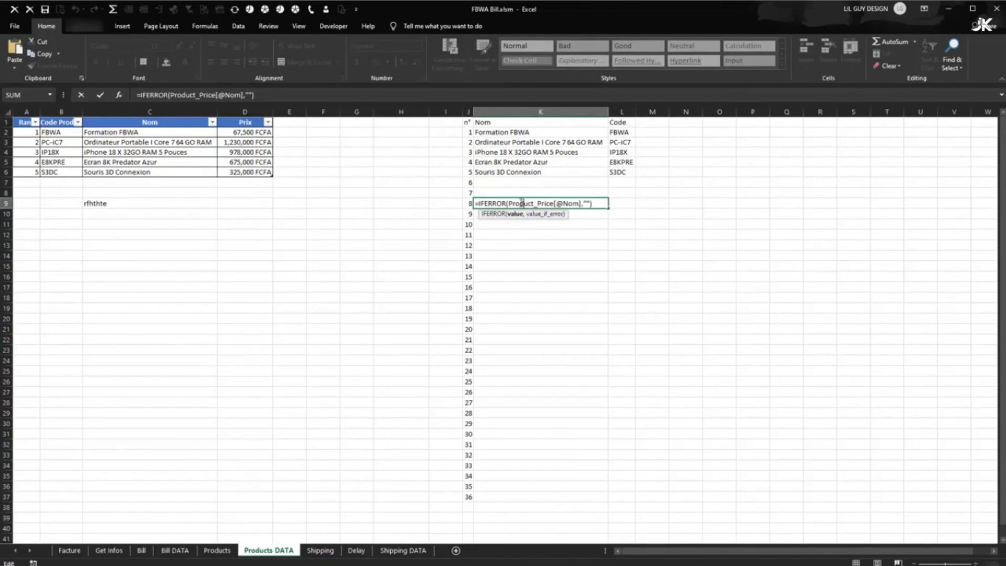
key("Return")
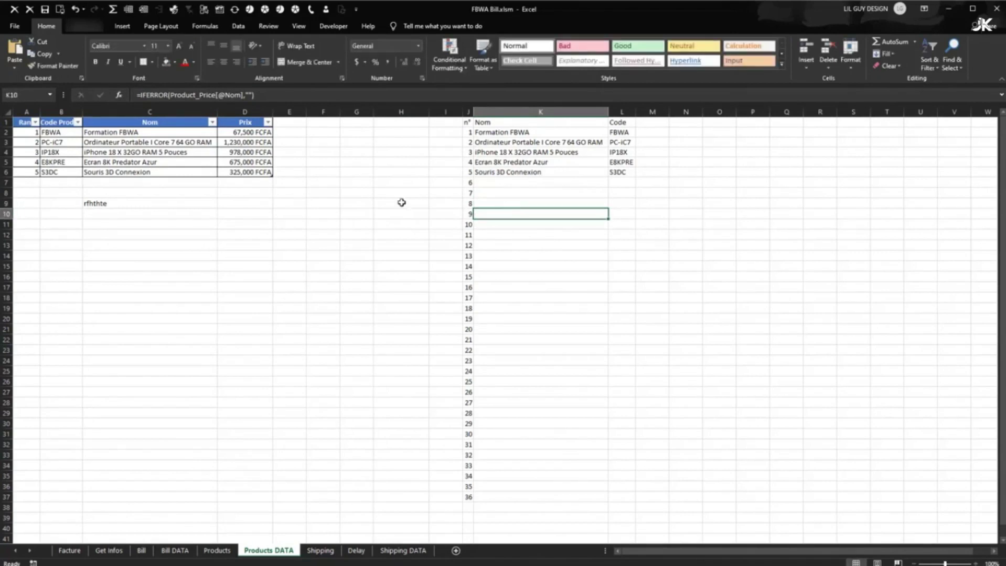
Step: Try extending the product table downward, then clear the test text in C9 and shrink the table back to row 6
left_click(274, 176)
mouse_move(273, 176)
left_mouse_down()
mouse_move(265, 202)
mouse_move(276, 224)
mouse_move(269, 177)
left_mouse_up()
left_click(125, 205)
key("Delete")
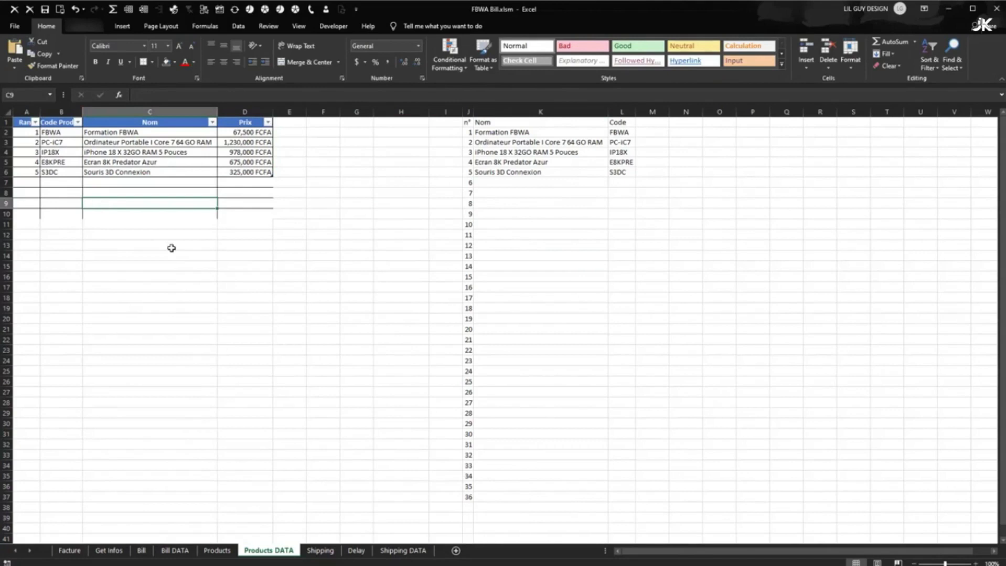
mouse_move(33, 266)
left_mouse_down()
mouse_move(217, 270)
mouse_move(26, 268)
left_mouse_up()
left_click_drag(273, 272, 277, 183)
left_click(617, 372)
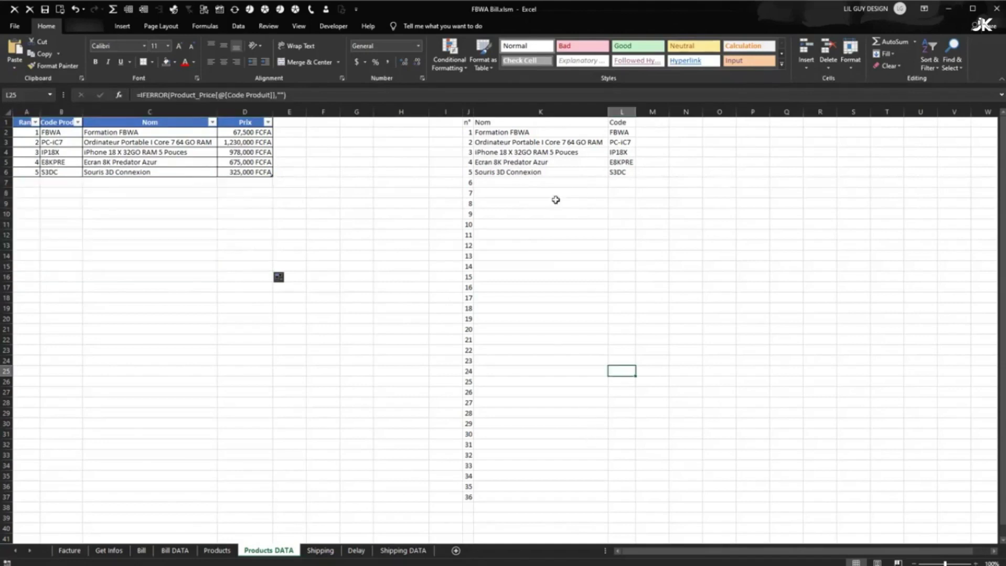
Step: On the Get Infos sheet, start a VLOOKUP formula in Q2 with Facture!B18 as the lookup value
left_click(111, 552)
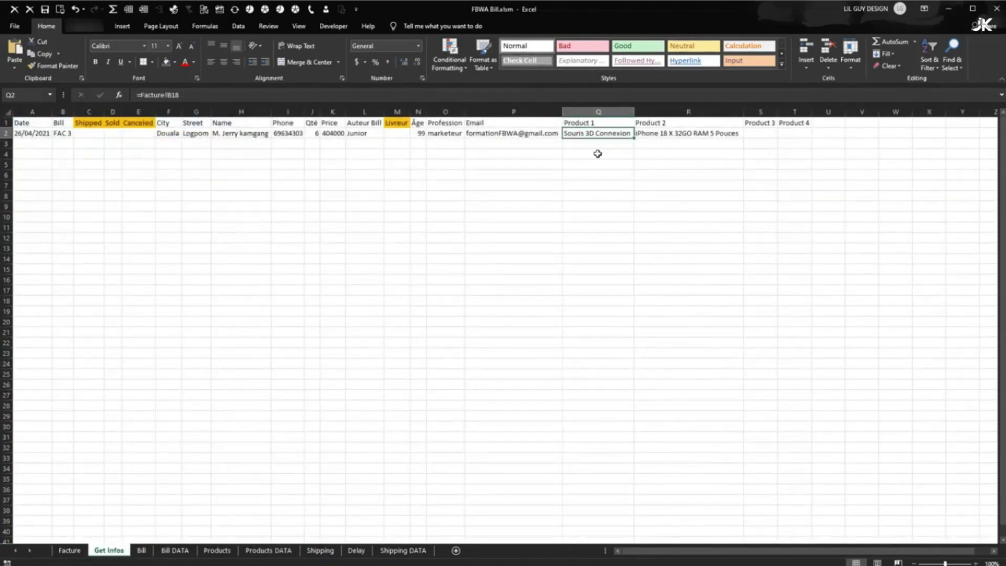
type("=vl")
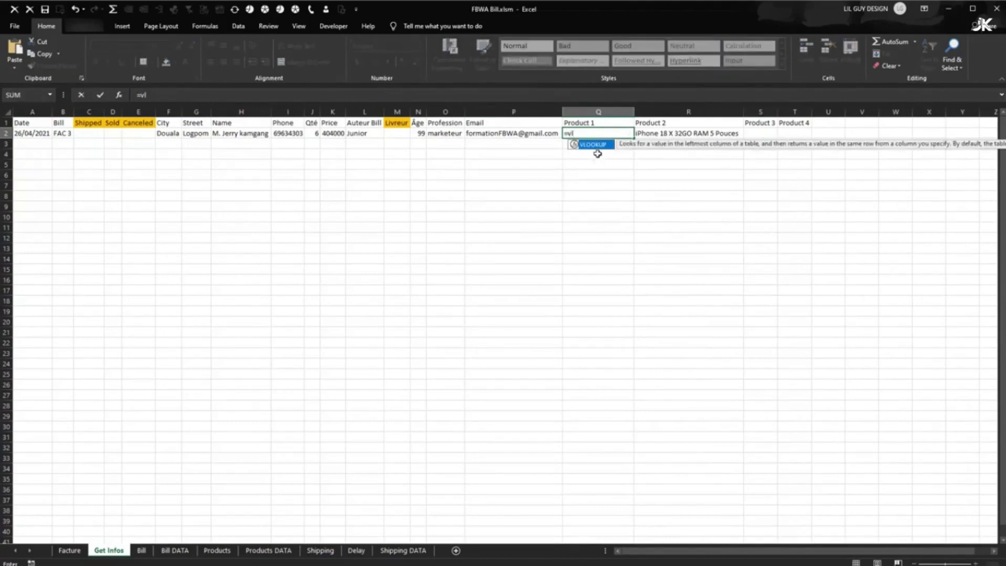
double_click(592, 150)
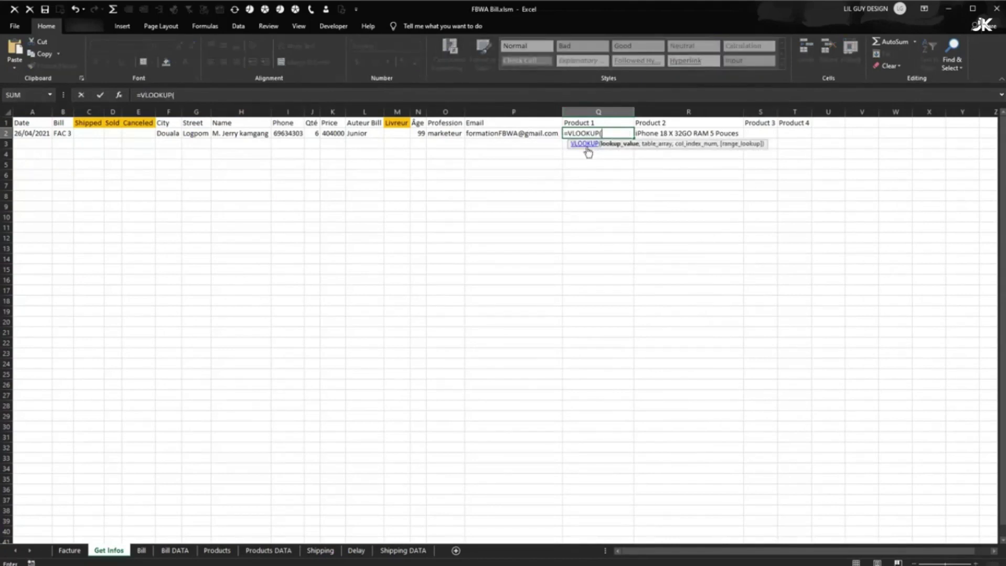
left_click(70, 551)
left_click(156, 298)
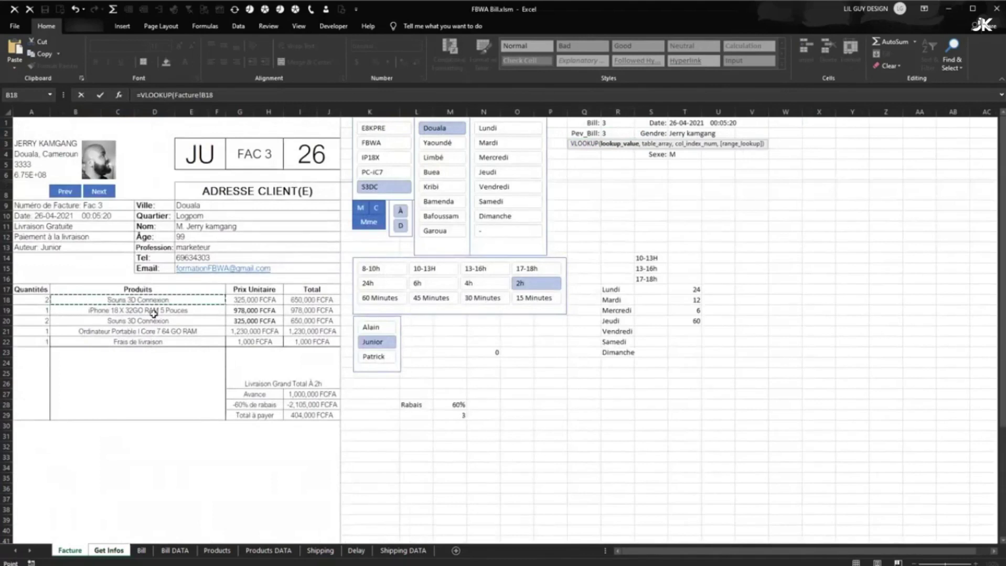
type(",")
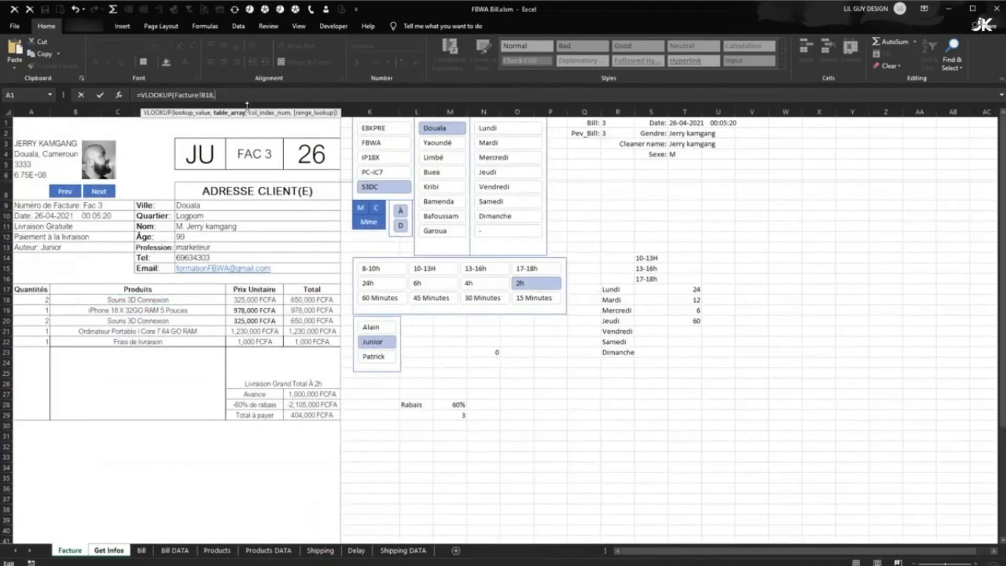
Step: Complete the VLOOKUP with range K2:L37 of the Products DATA sheet, column index 2 and an exact match (FALSE)
left_click(285, 555)
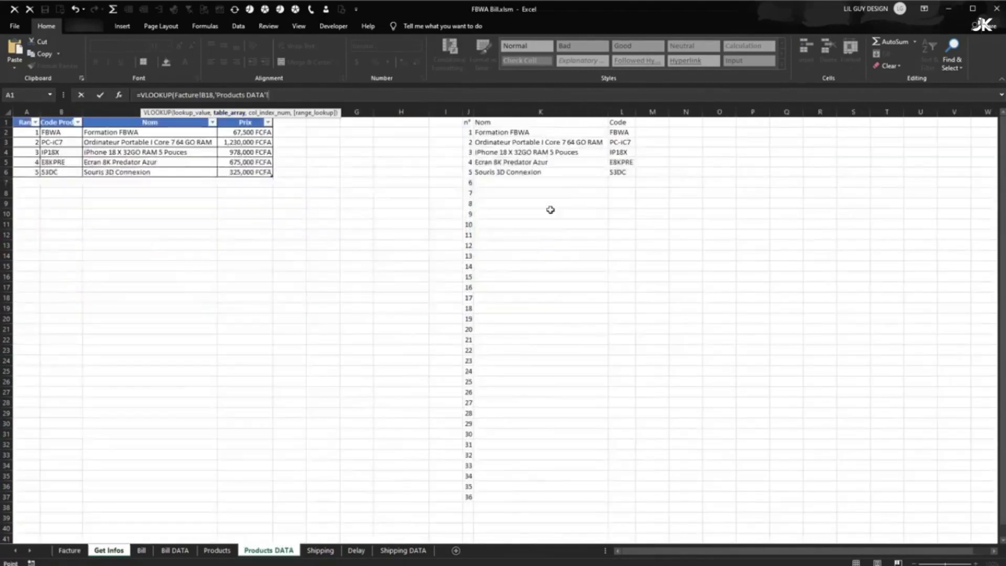
left_click_drag(502, 133, 620, 495)
left_click(301, 95)
type(",")
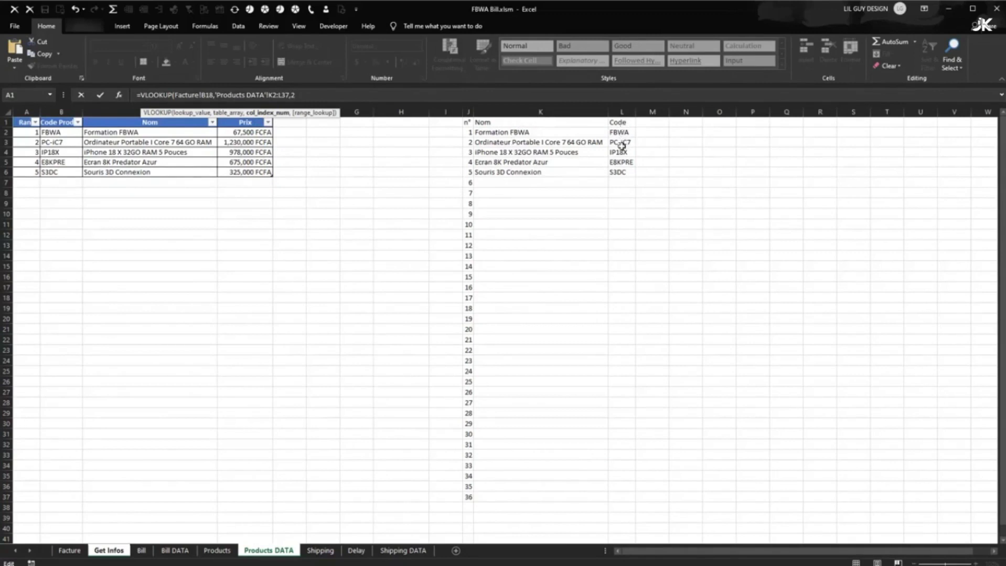
type("2,f")
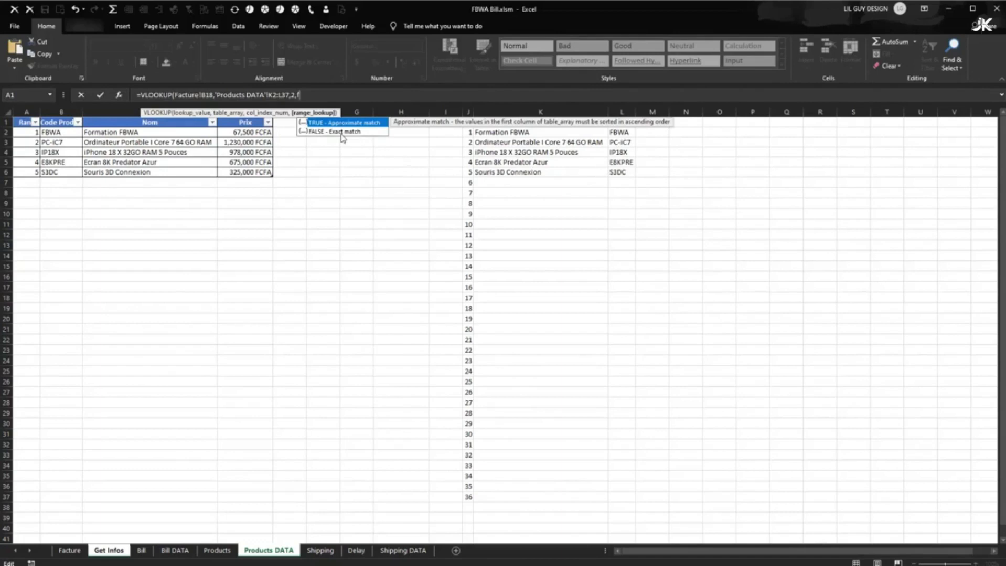
double_click(338, 133)
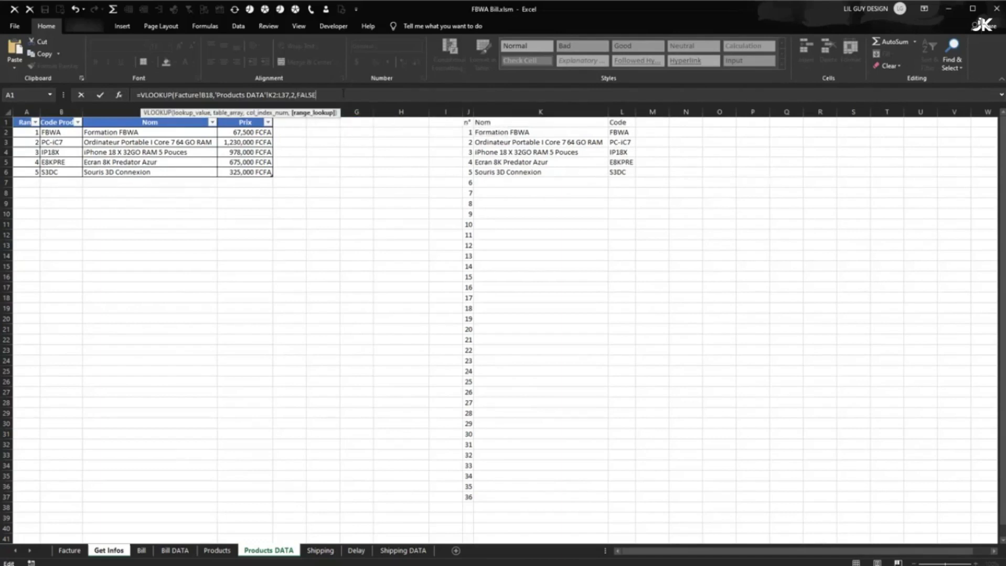
type(")")
key("Return")
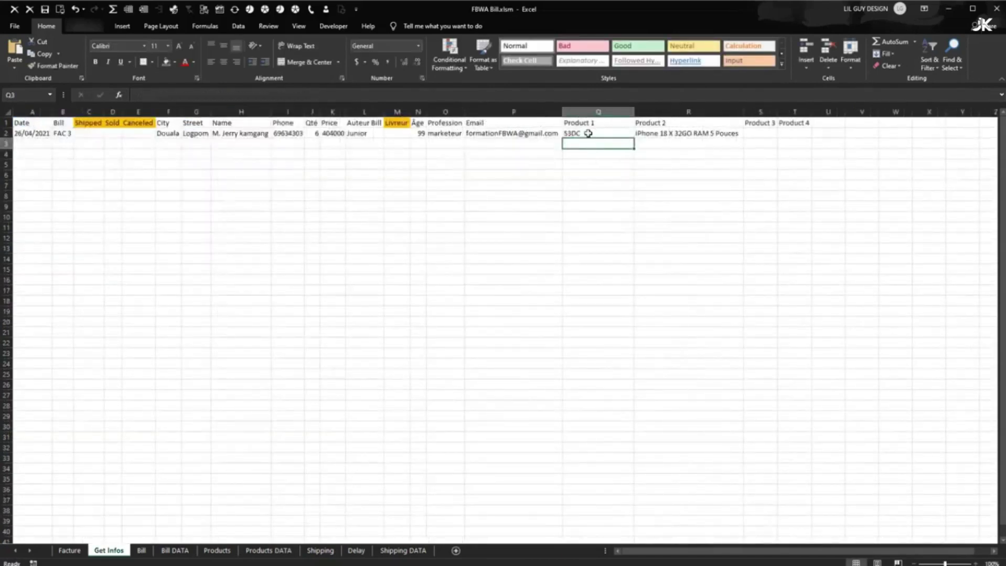
Step: Compare the Product 1 code in Q2 with the product lines on the Facture sheet
left_click(588, 133)
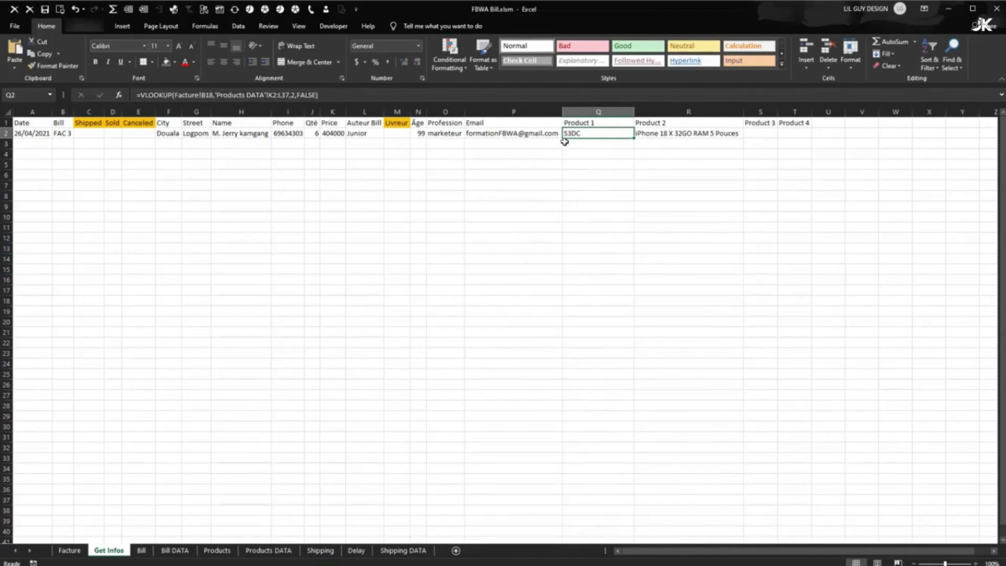
left_click(69, 551)
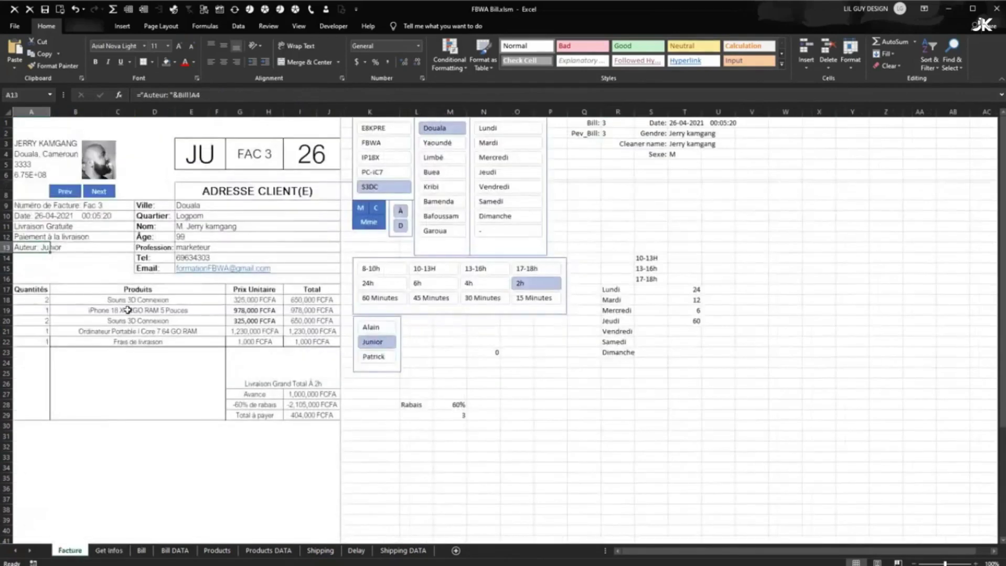
left_click(109, 550)
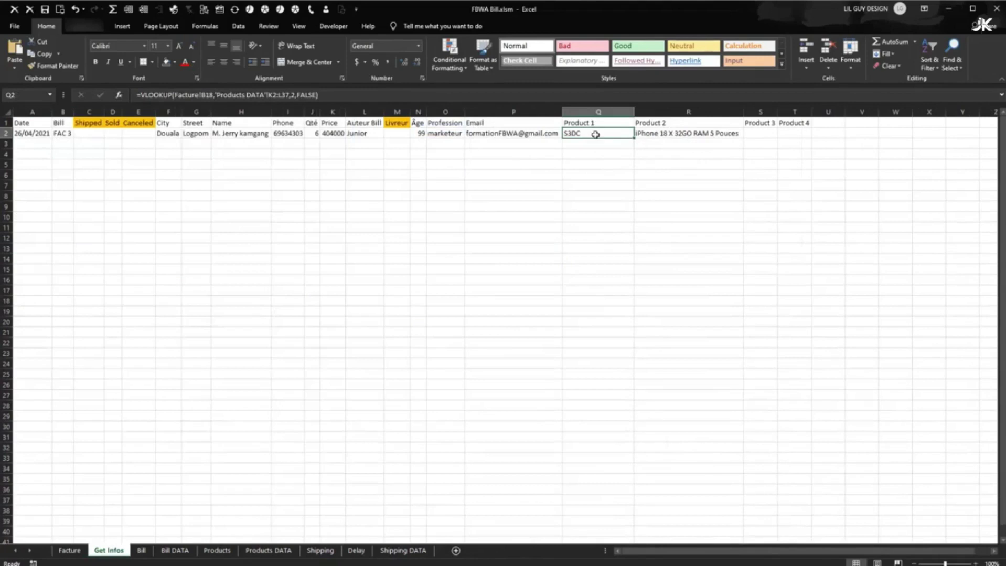
Step: Replace the Product 2 formula in R2 with the same VLOOKUP formula used in Q2
key("F2")
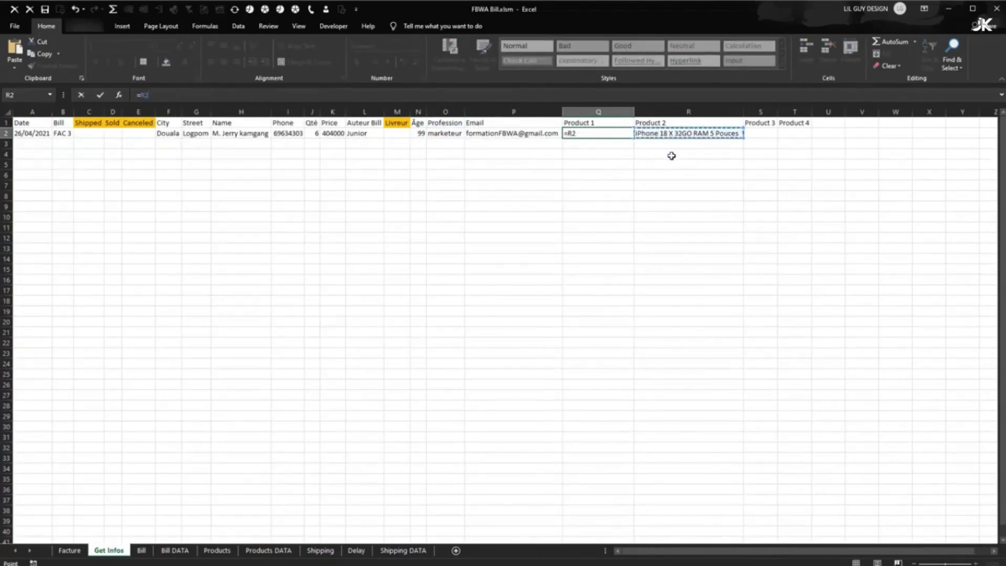
left_click(688, 175)
left_click(669, 132)
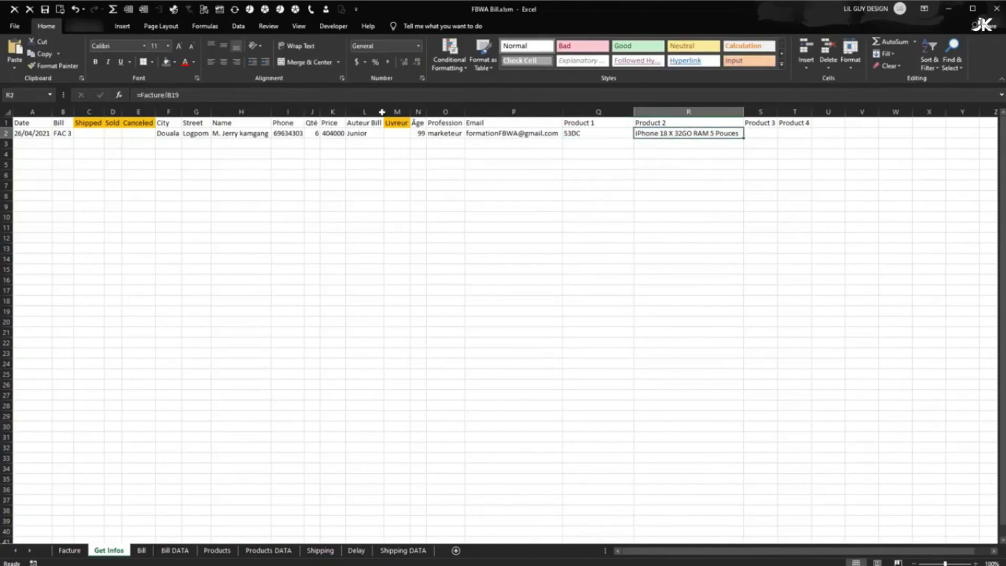
key("F2")
key("ctrl+a")
type("=VLOOKUP(Facture!B18,'Products DATA'!K2:L37,2,FALSE)")
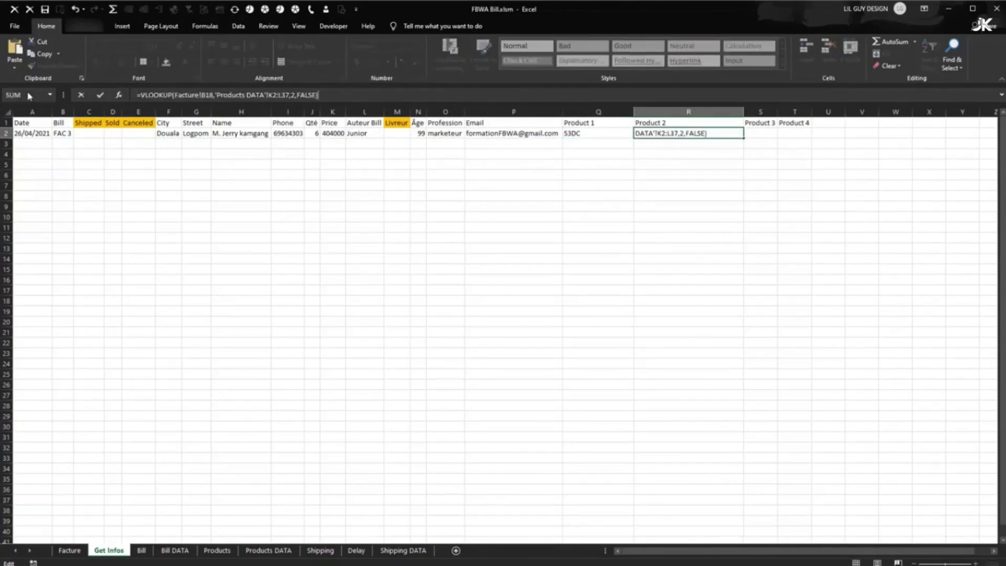
key("Return")
type(".")
key("Escape")
Step: Enter the same VLOOKUP formula in S2 and T2 for Product 3 and Product 4
left_click(676, 186)
left_click(759, 133)
key("ctrl+v")
key("Return")
left_click(784, 132)
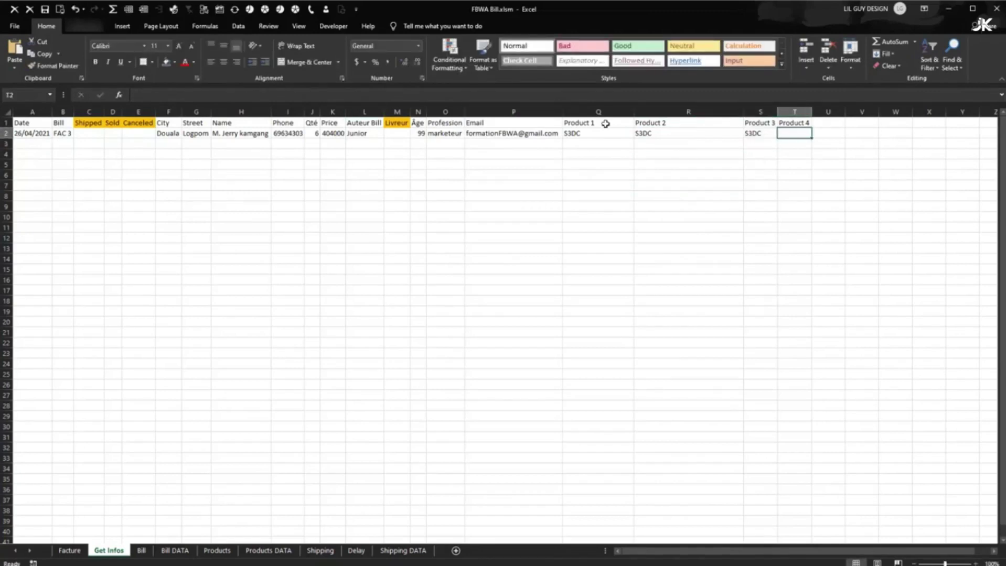
left_click(756, 207)
left_click(804, 136)
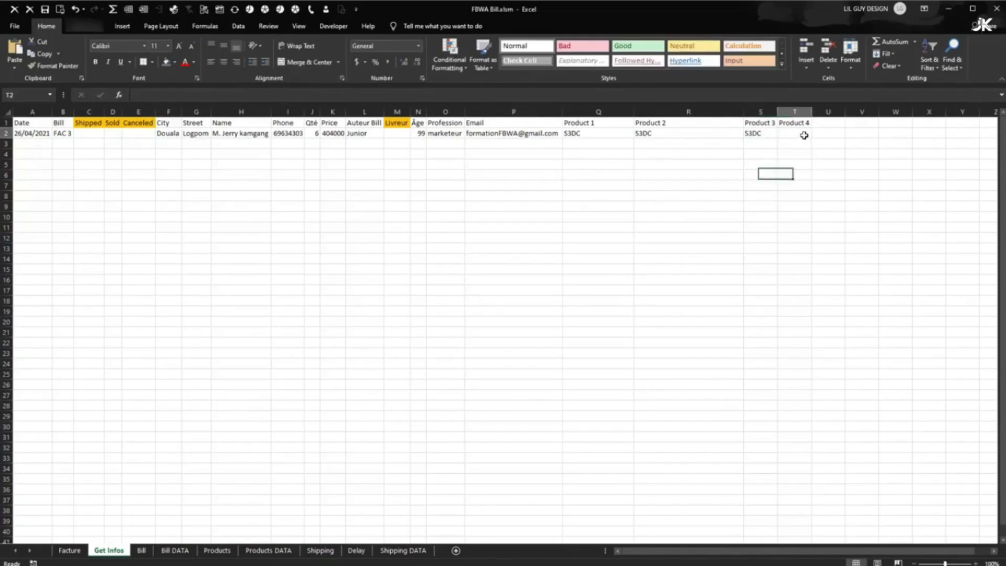
type("=VLOOKUP(Facture!B18,'Products DATA'!K2:L37,2,FALSE)")
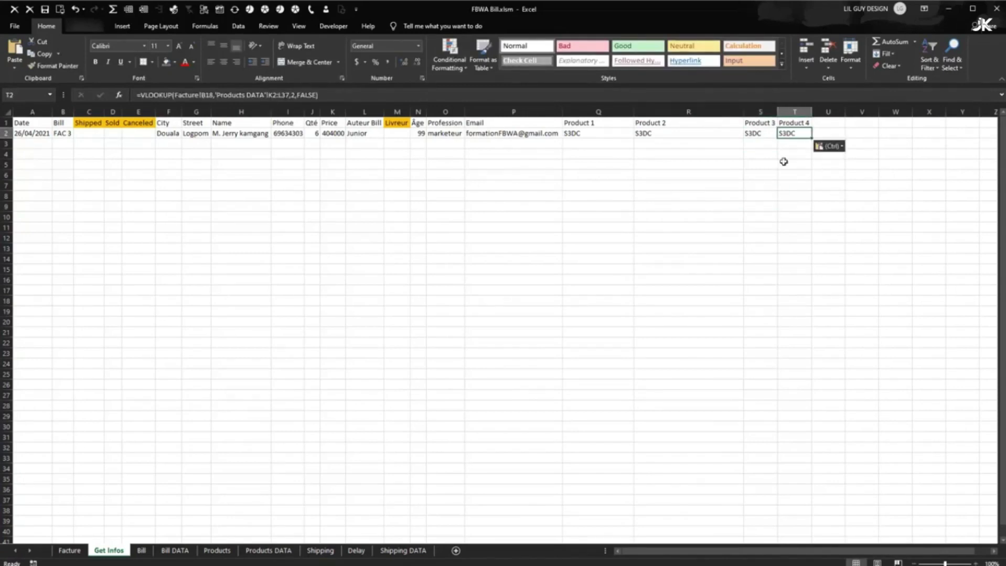
Step: Inspect the VLOOKUP formulas in S2 and T2, leaving T2 without editing it
left_click(758, 136)
left_click(791, 135)
left_click(750, 136)
left_click(783, 133)
left_click(764, 133)
left_click(793, 132)
left_click(793, 126)
left_click(794, 134)
left_click(215, 95)
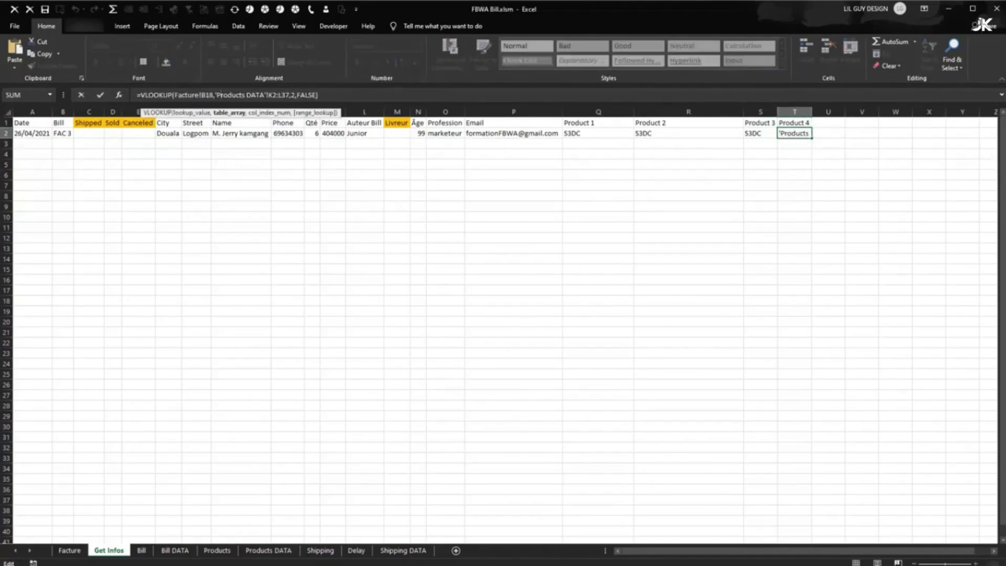
key("Escape")
Step: Change the lookup value in the Product 2 formula in R2 to Facture!B19
left_click(654, 135)
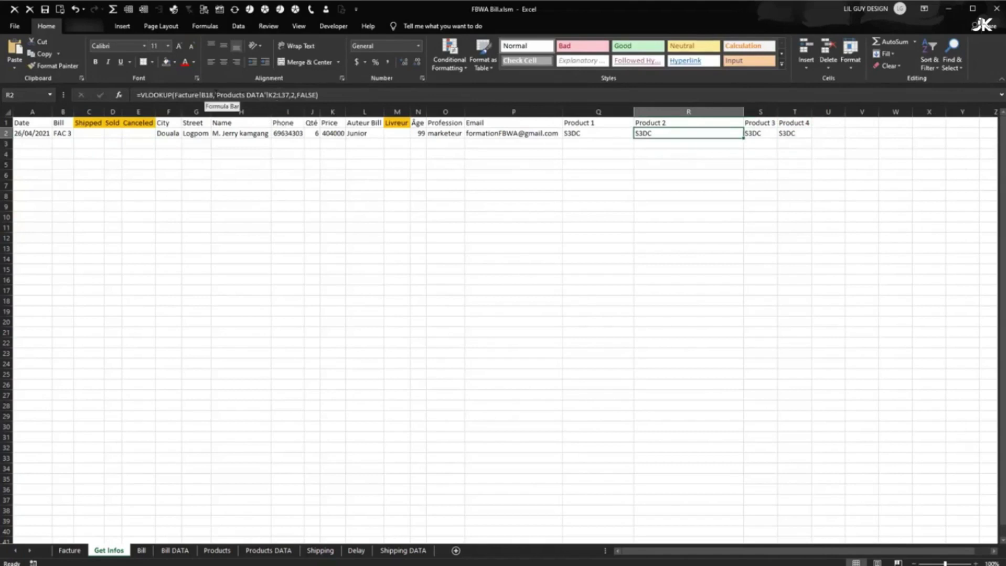
left_click(214, 94)
key("BackSpace")
type("9")
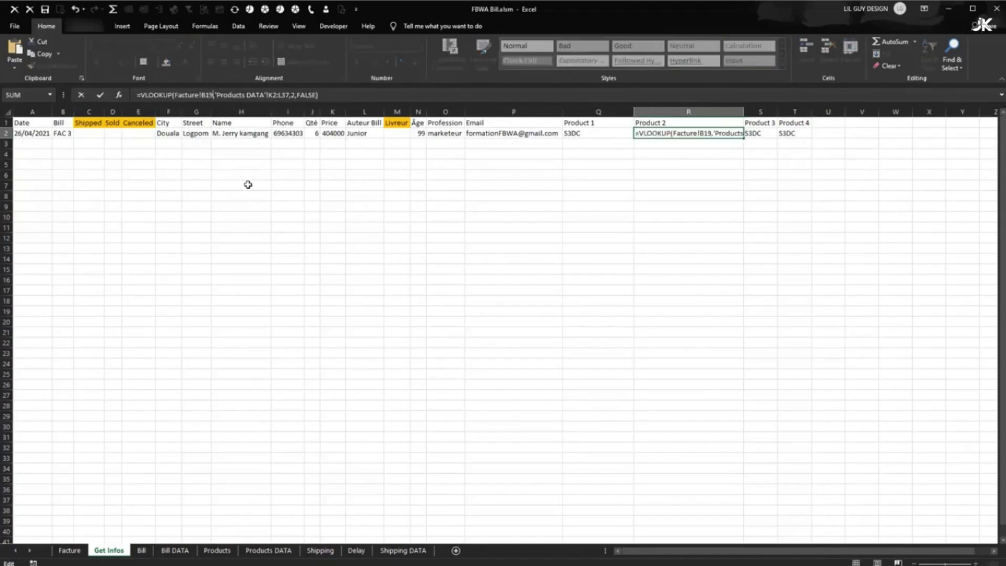
key("Return")
Step: Check the Facture product rows and point the Product 3 formula in S2 to the third product line
left_click(70, 551)
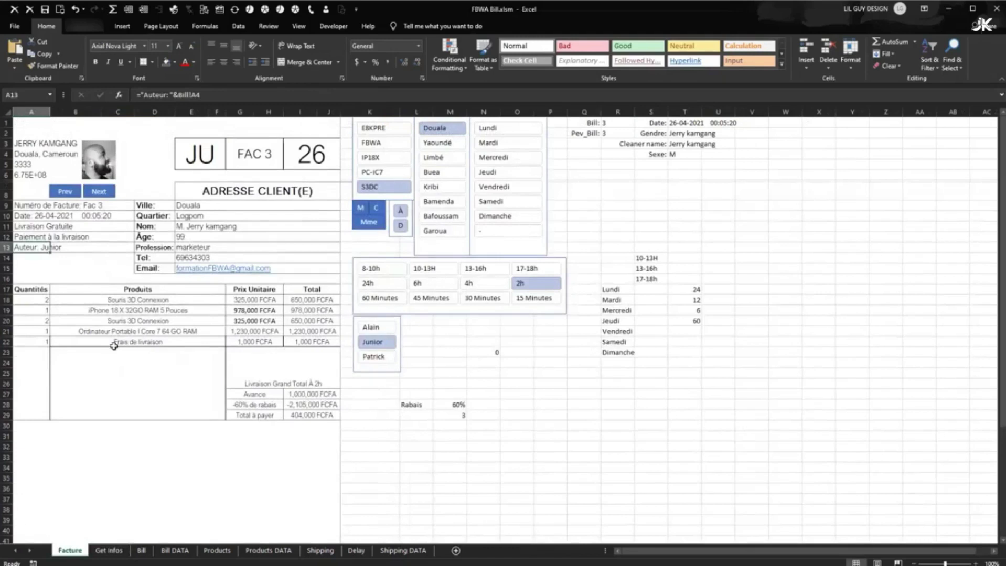
left_click(109, 550)
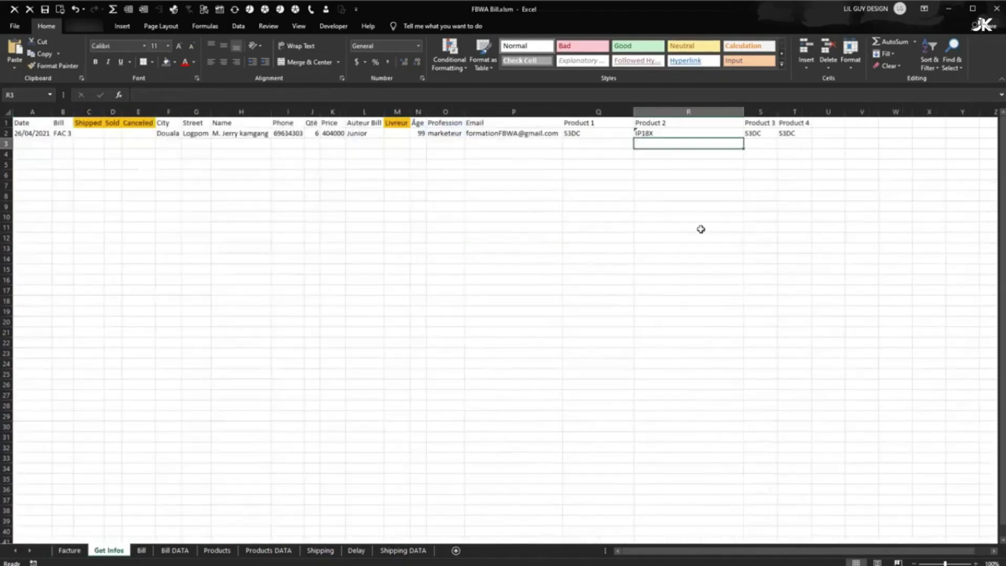
left_click(757, 133)
left_click(212, 95)
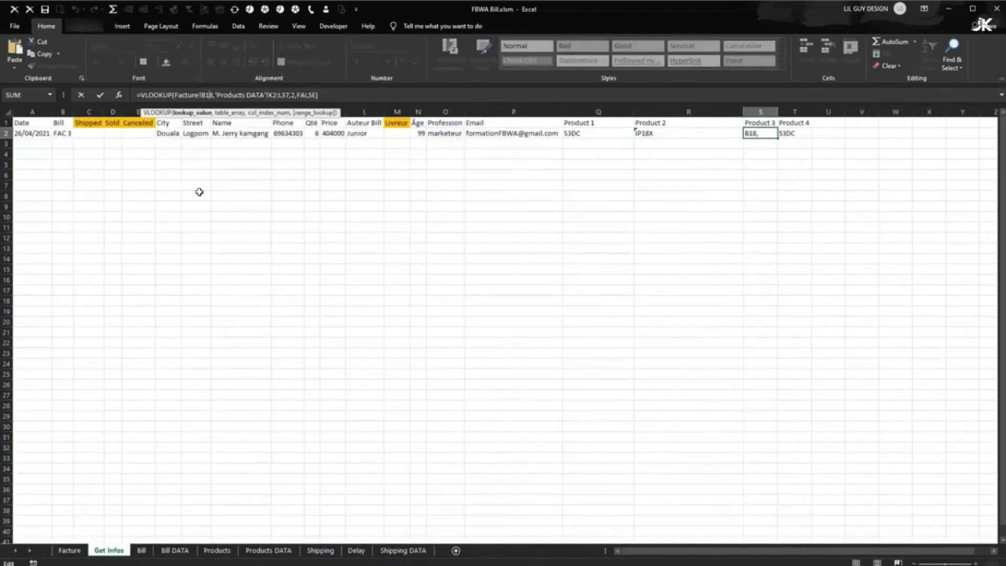
key("Return")
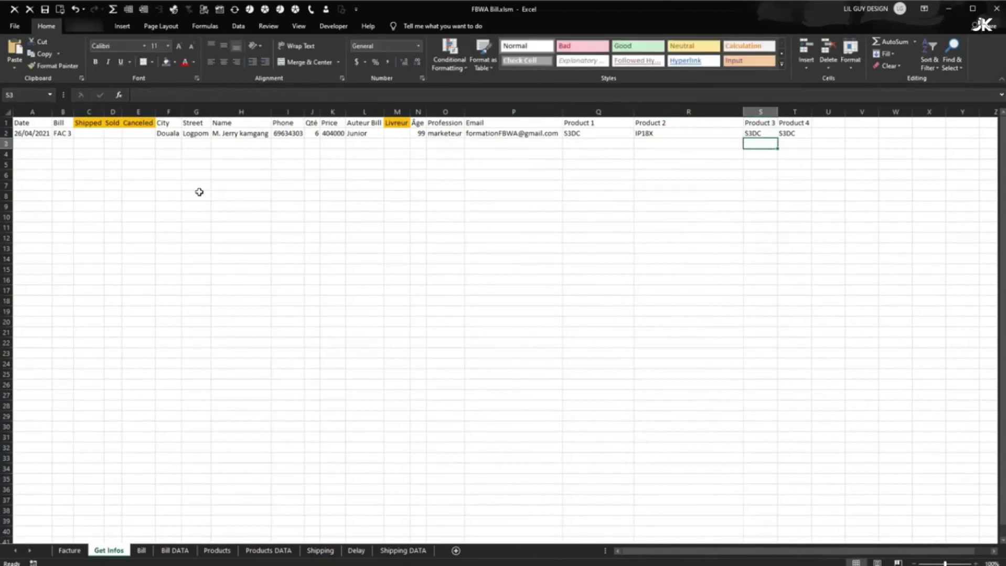
Step: On the Facture sheet, set product B20 to Ordinateur Portable I Core 7 64 GO RAM and B21 to Ecran 8K Predator Azur
left_click(70, 551)
left_click(137, 320)
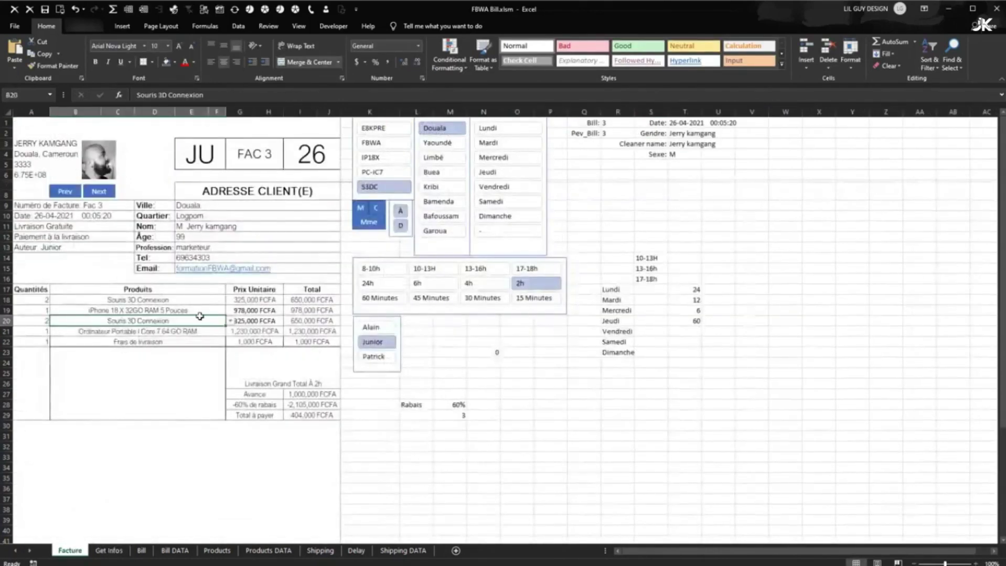
left_click(229, 322)
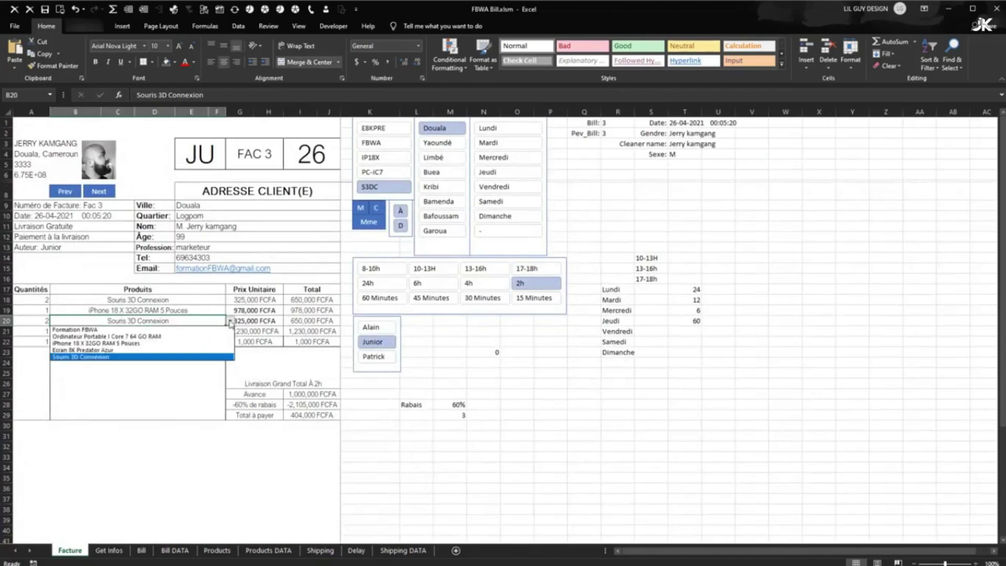
left_click(124, 336)
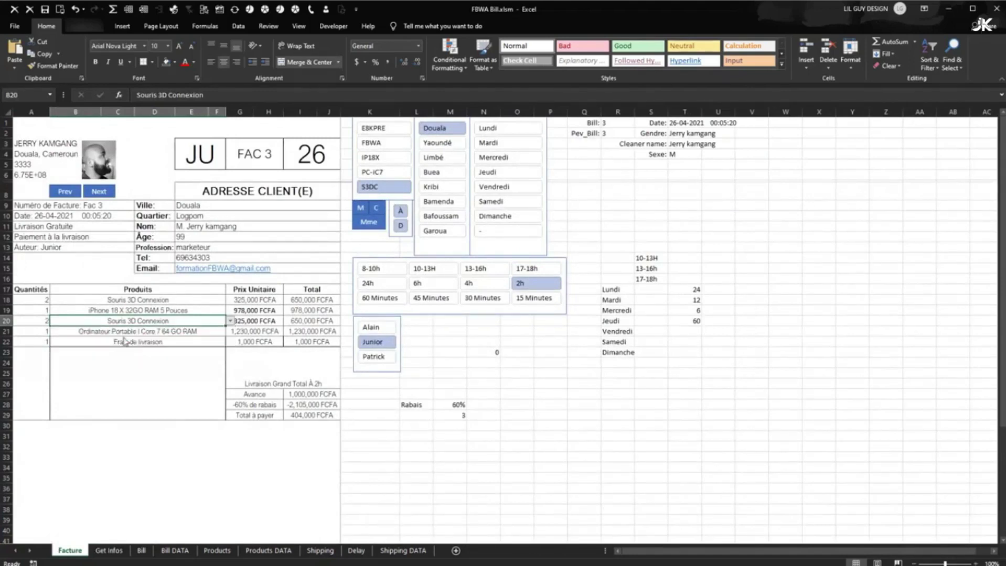
left_click(165, 332)
left_click(229, 331)
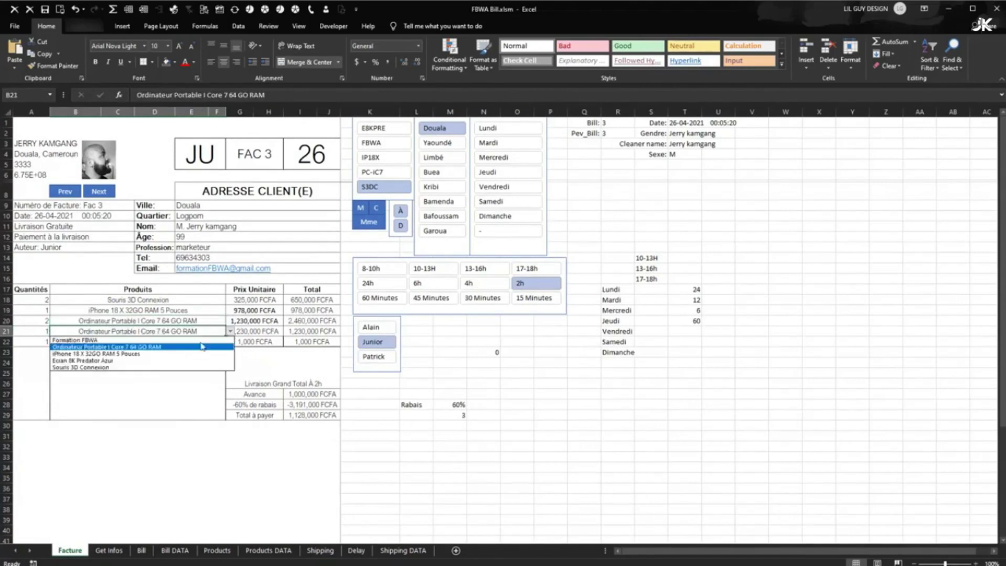
left_click(123, 362)
left_click(142, 389)
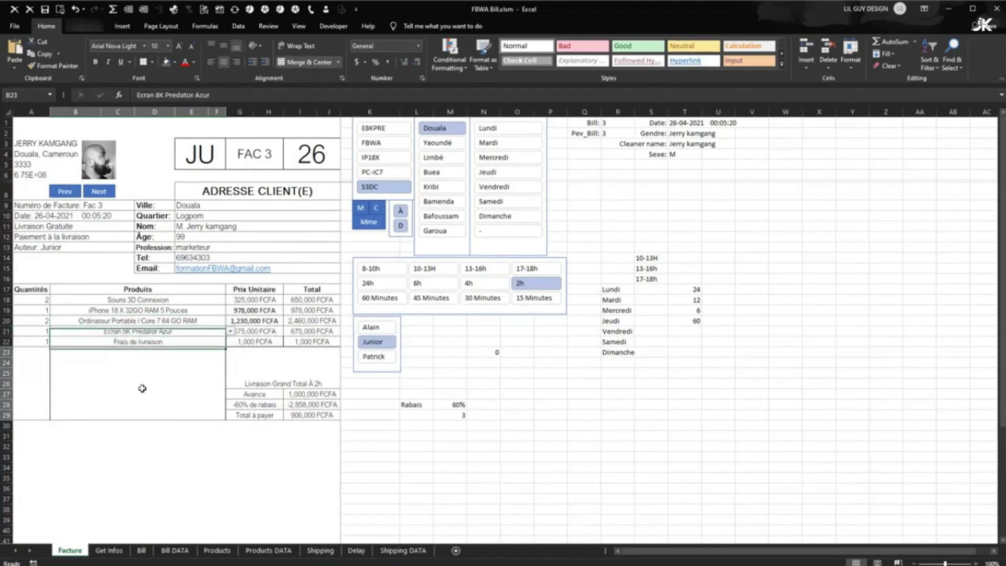
left_click(120, 539)
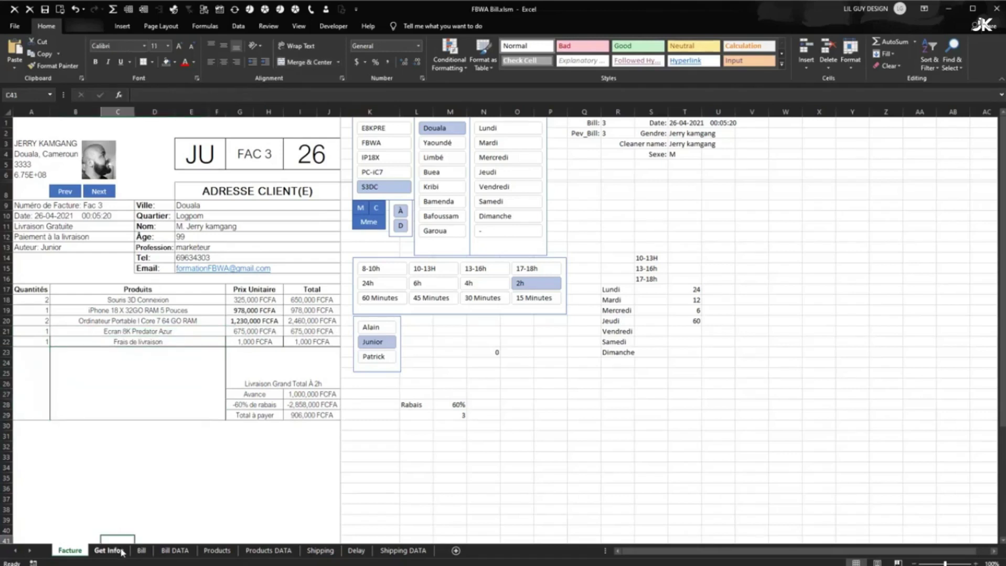
Step: Examine the unit price formulas of the product lines in the Prix Unitaire column, ending on G18
left_click(252, 320)
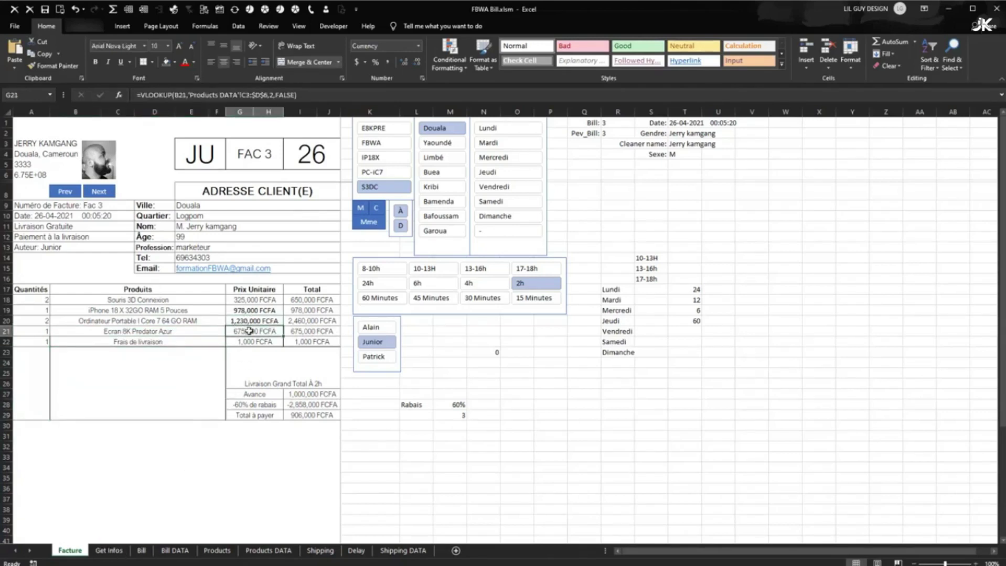
left_click(257, 330)
left_click(255, 300)
left_click(254, 321)
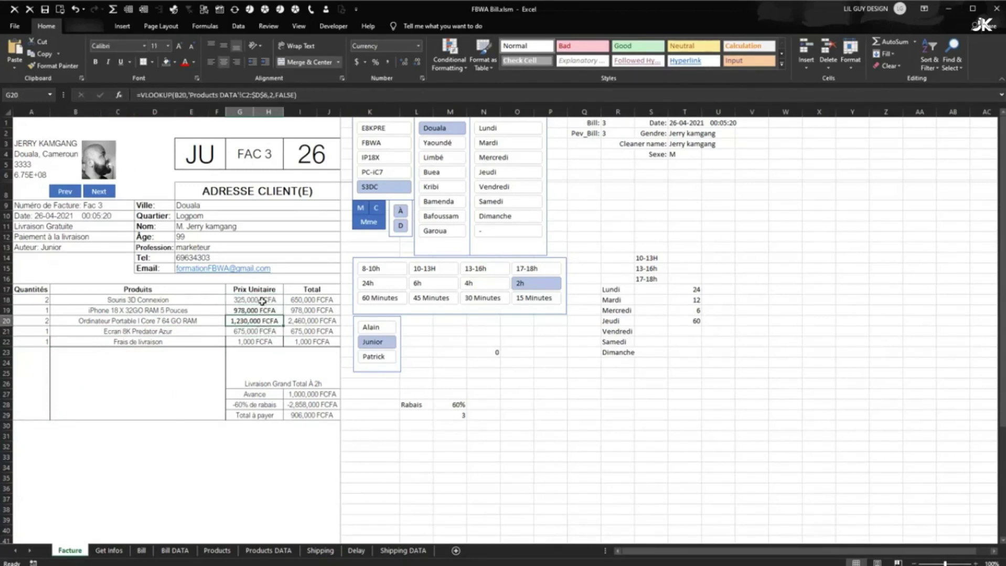
left_click(257, 290)
left_click(264, 303)
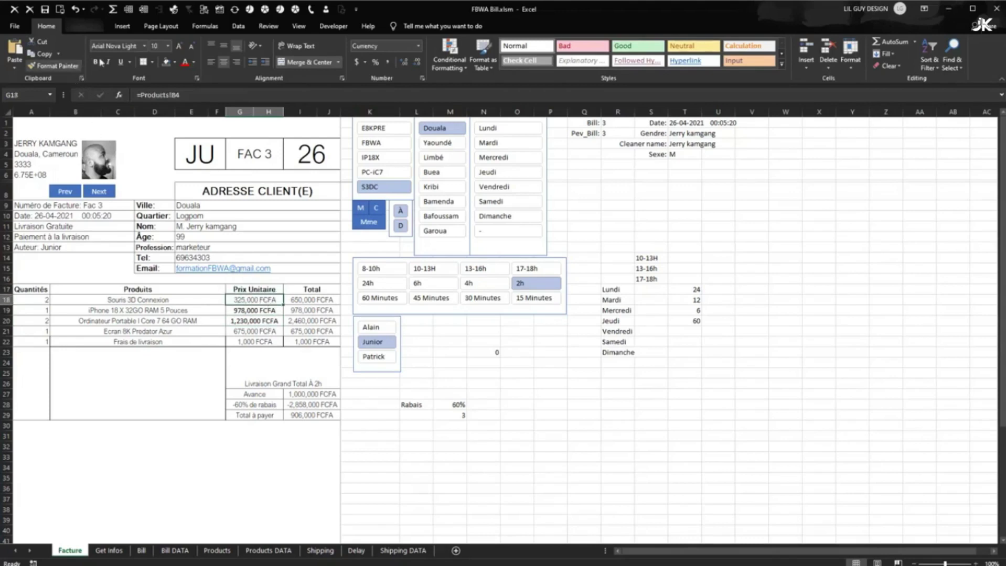
Step: Copy the cell formatting of unit price G18 onto the unit prices in G19 and G20
left_click(243, 324)
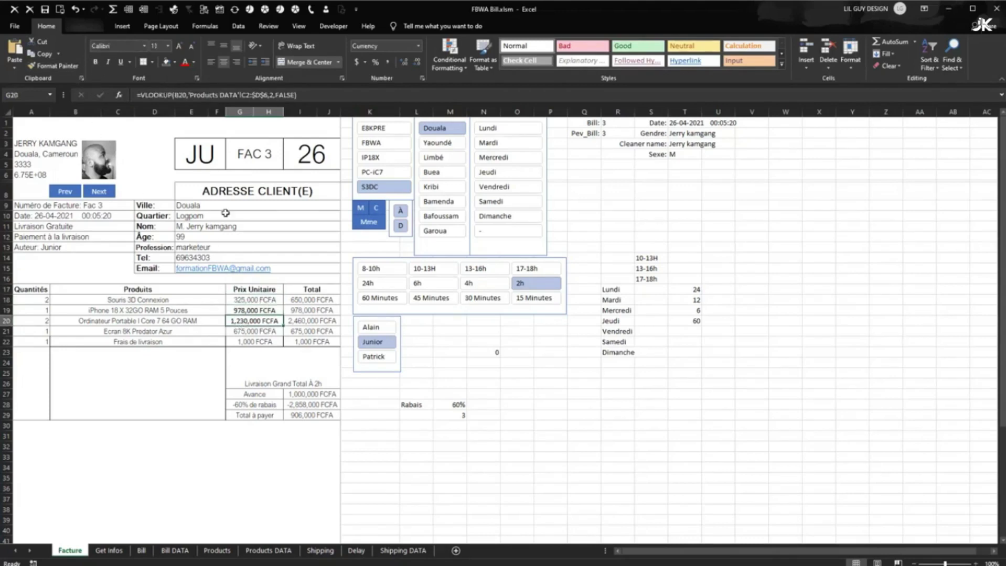
left_click(252, 297)
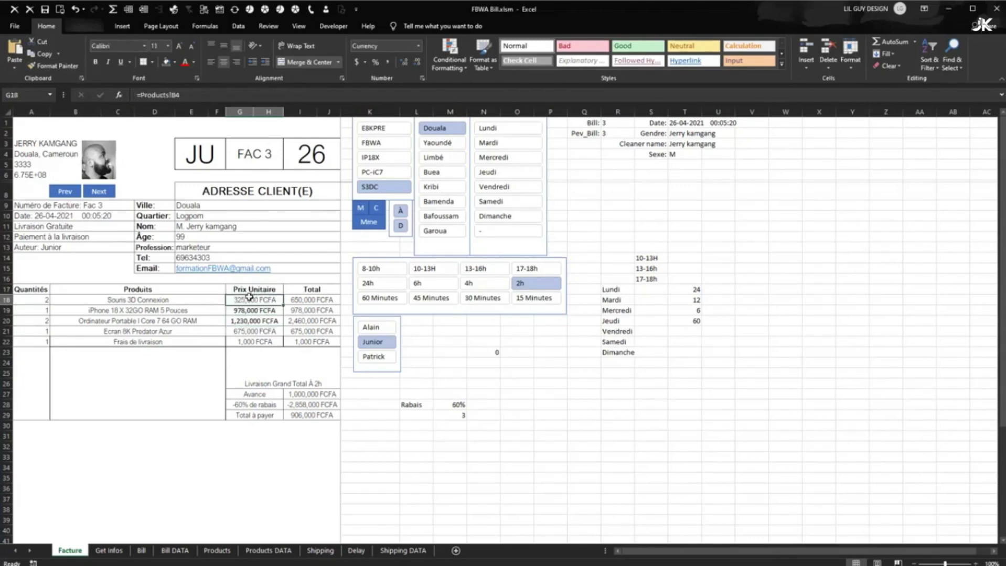
left_click(52, 66)
left_click_drag(253, 310, 258, 320)
left_click(273, 341)
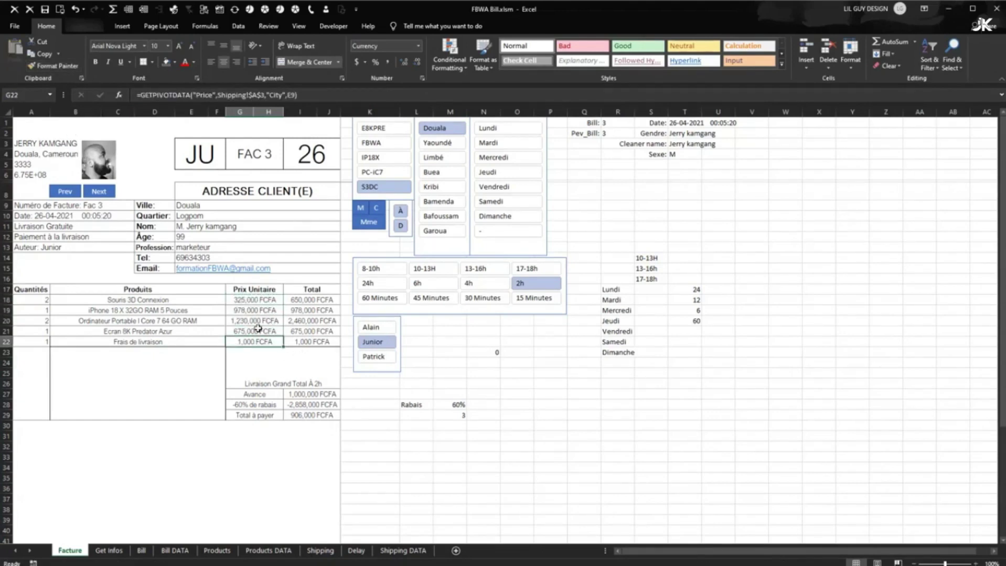
left_click(254, 303)
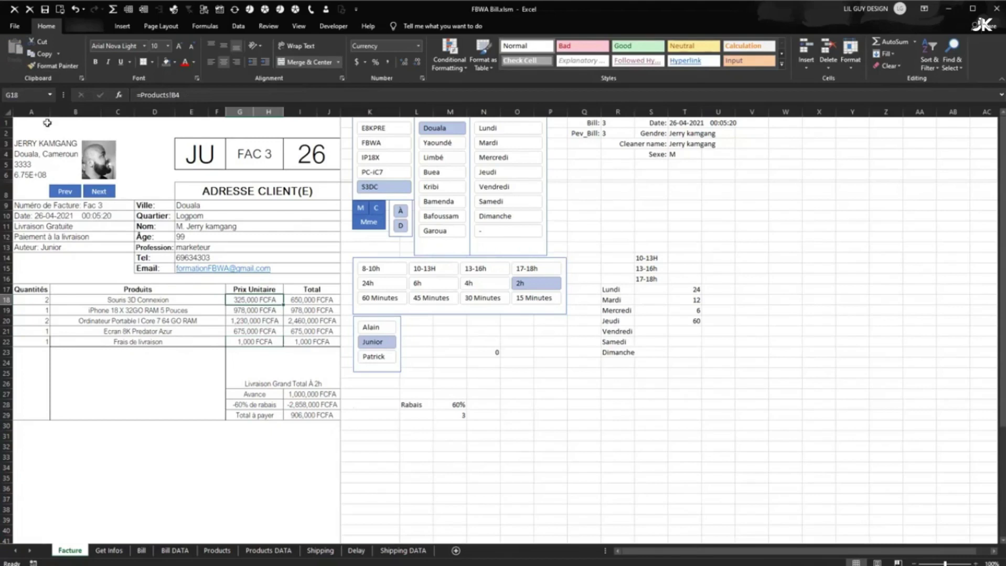
left_click(57, 66)
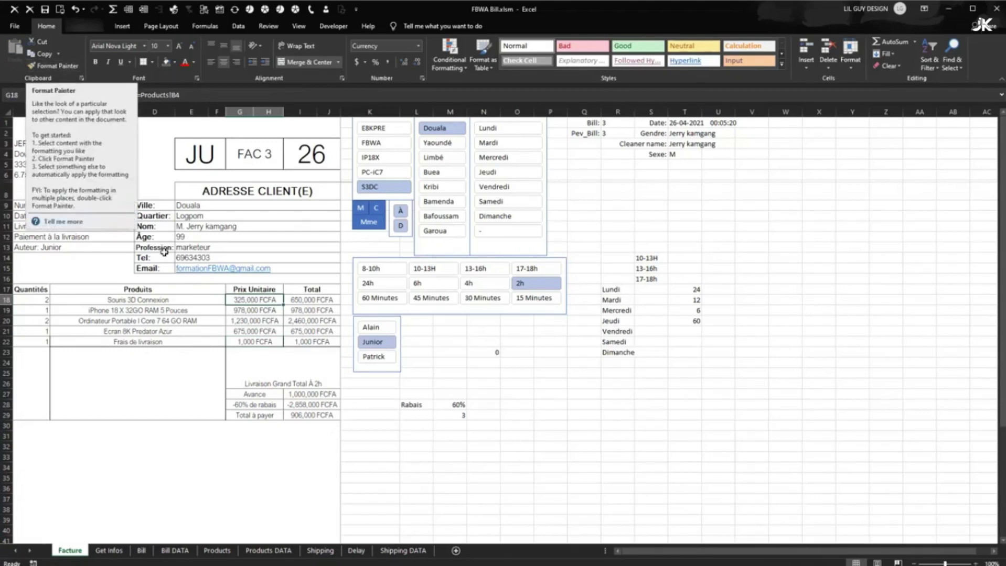
left_click(283, 377)
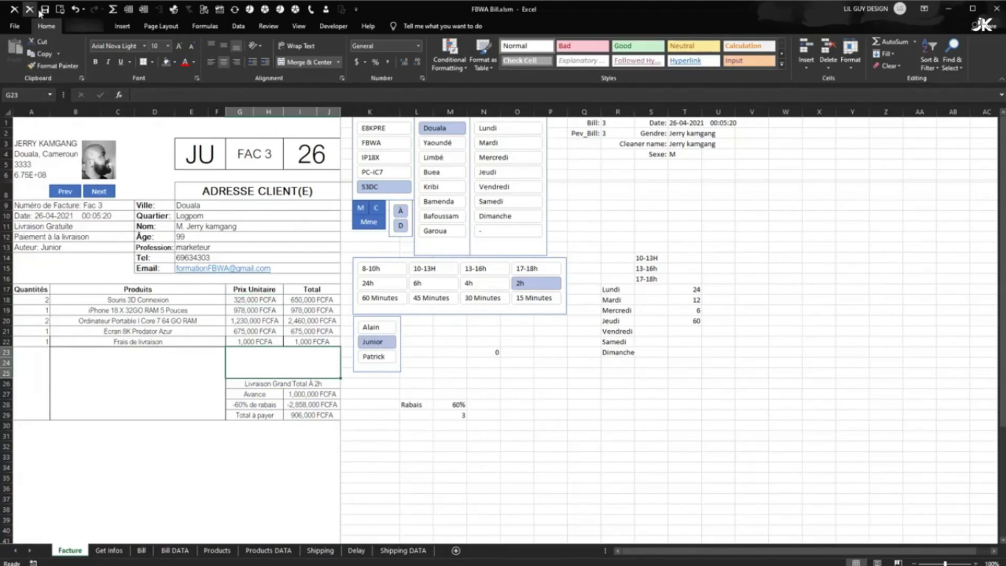
Step: On the Get Infos sheet, change the lookup value in the Product 4 formula in T2 to Facture!B21
left_click(107, 550)
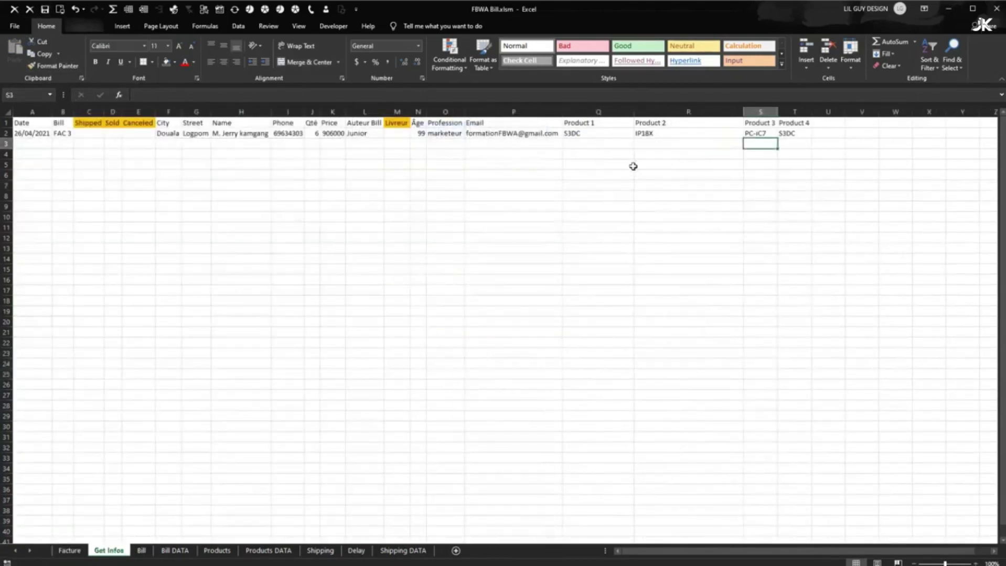
left_click(760, 133)
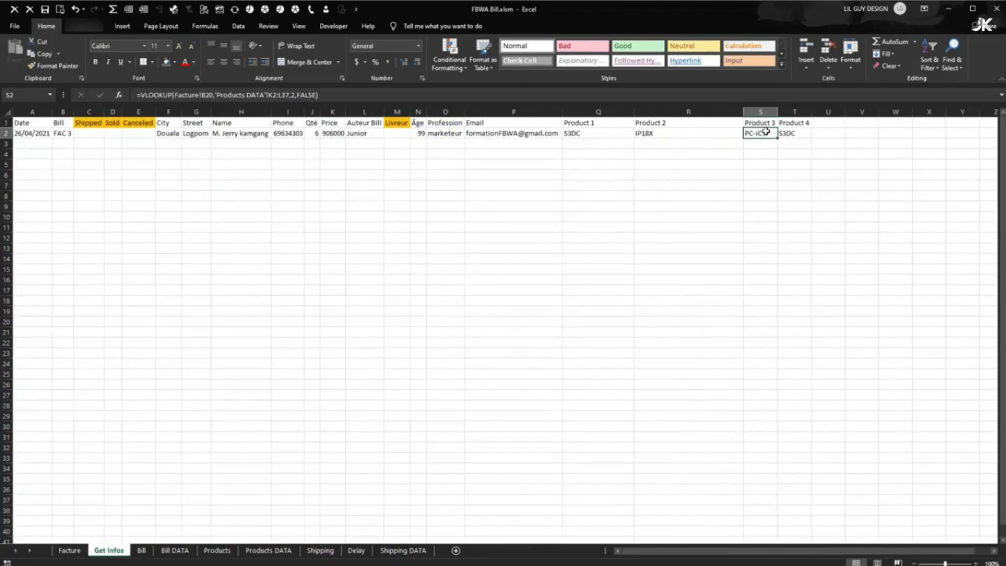
left_click(793, 134)
left_click(209, 95)
key("BackSpace")
key("Delete")
type("1")
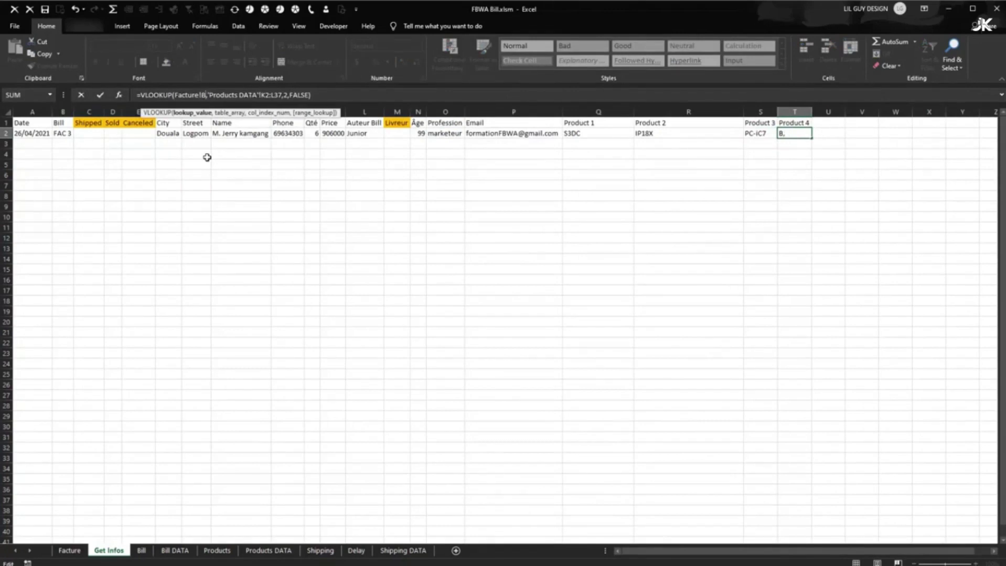
key("Return")
type("3")
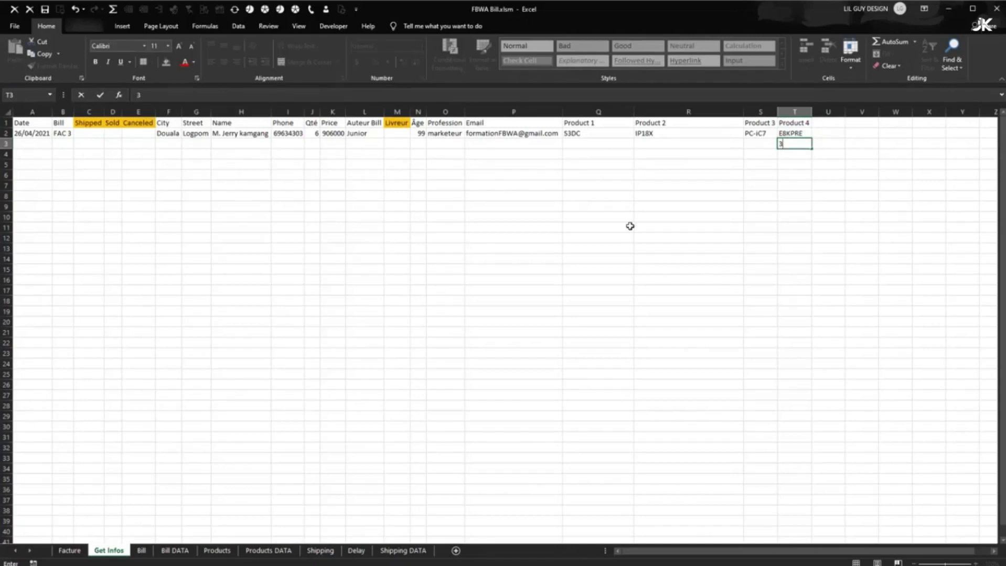
key("Return")
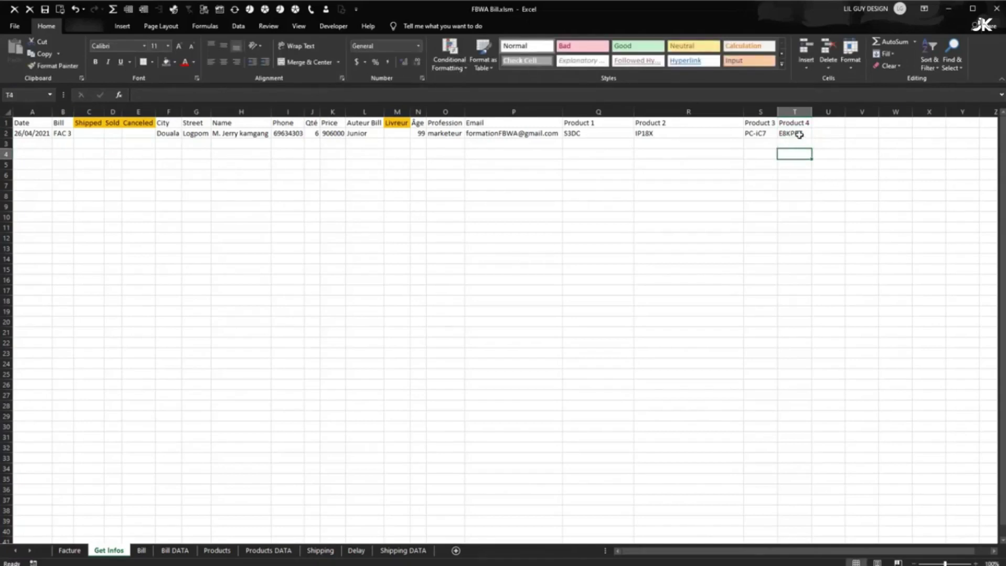
Step: Test the Product 1 link by selecting FBWA on Facture and checking Get Infos, then try E8KPRE and reselect S3DC
left_click(70, 550)
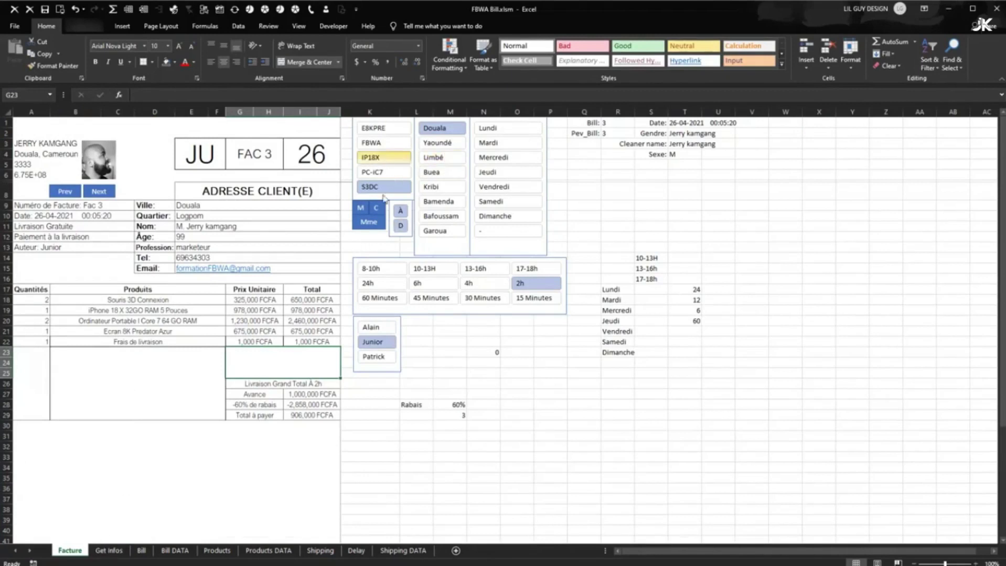
left_click(386, 141)
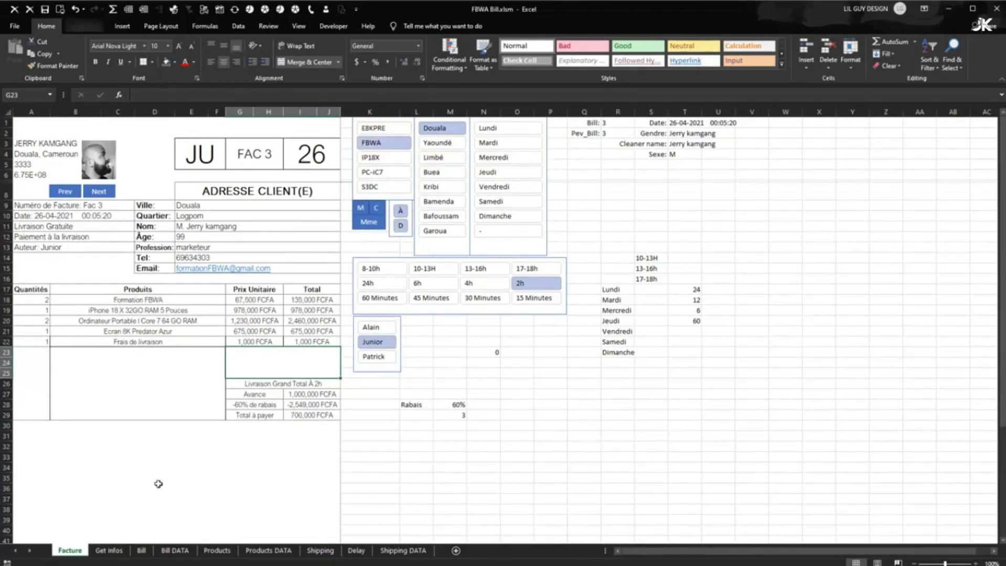
left_click(112, 551)
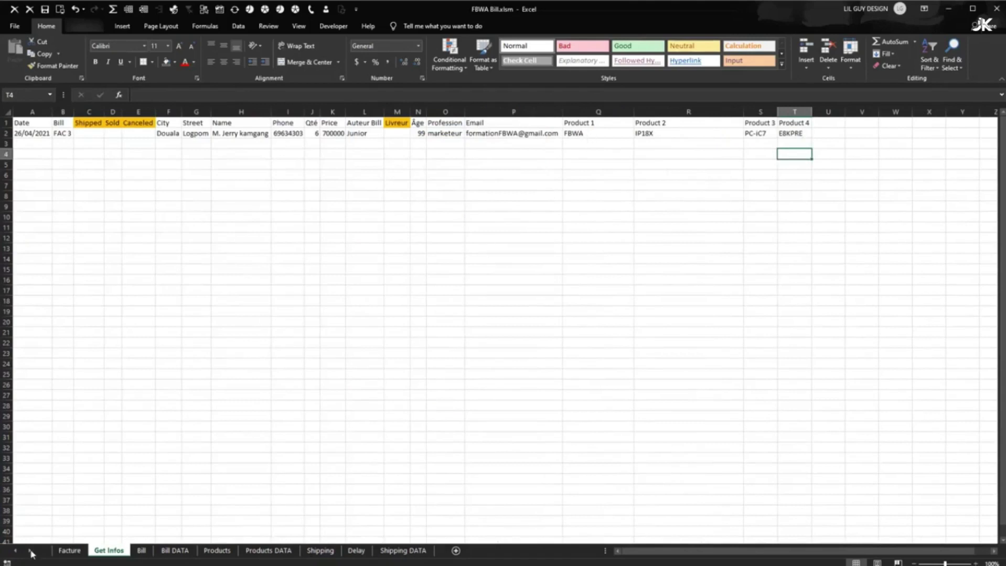
left_click(67, 550)
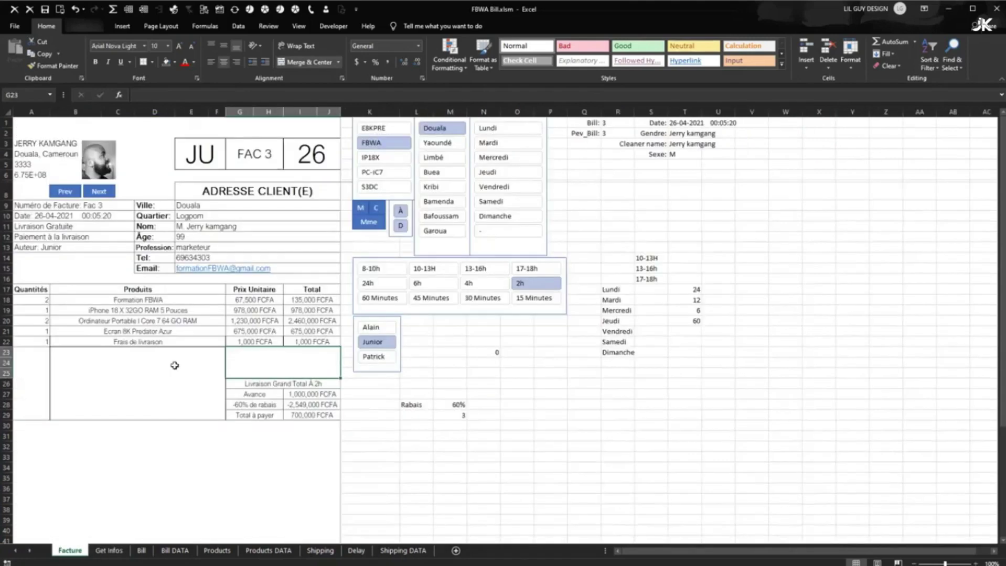
left_click(393, 131)
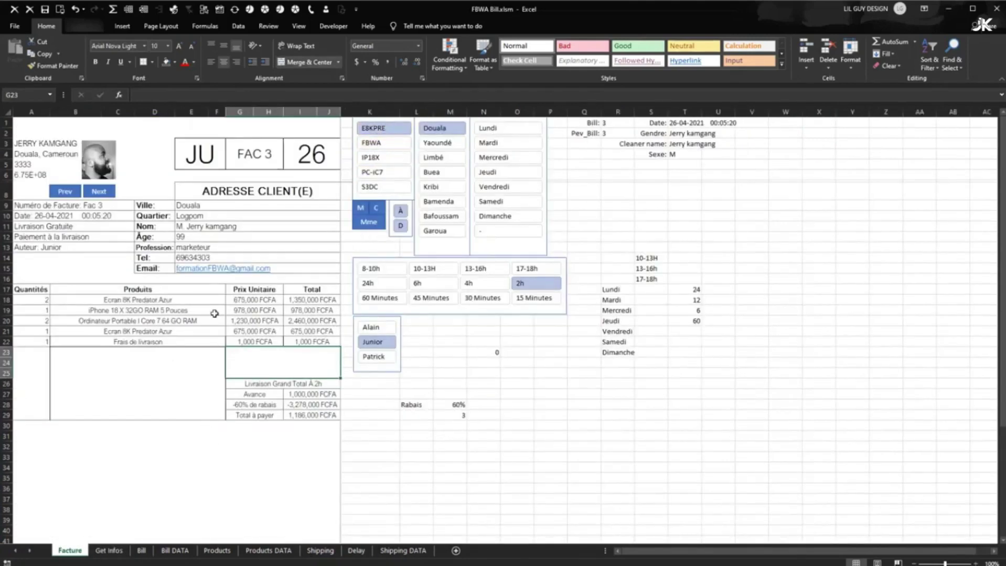
left_click(384, 187)
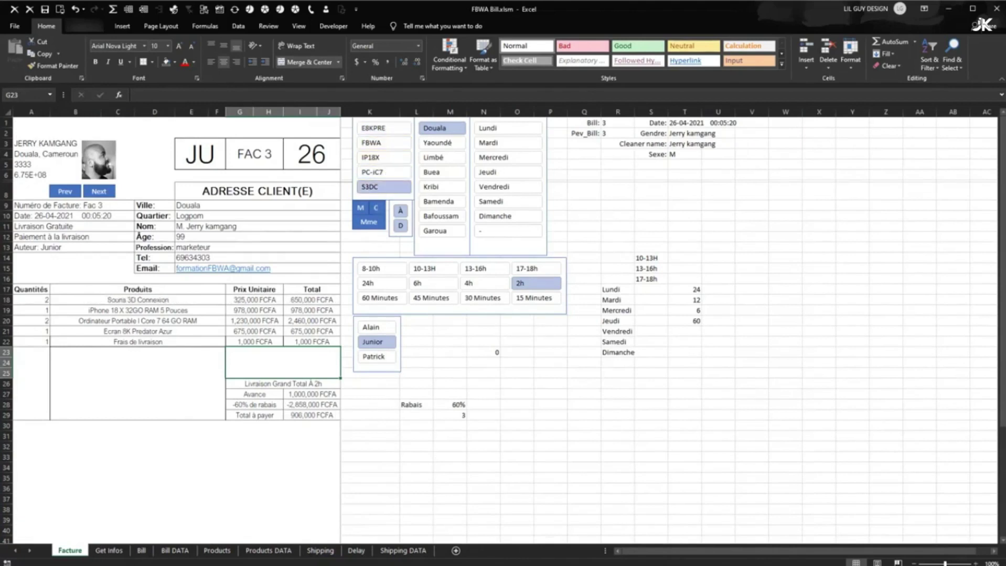
Step: On Get Infos, autofit the widths of the Product 1 to Product 4 columns
left_click(108, 551)
left_click_drag(616, 112, 775, 114)
double_click(775, 114)
left_click(871, 206)
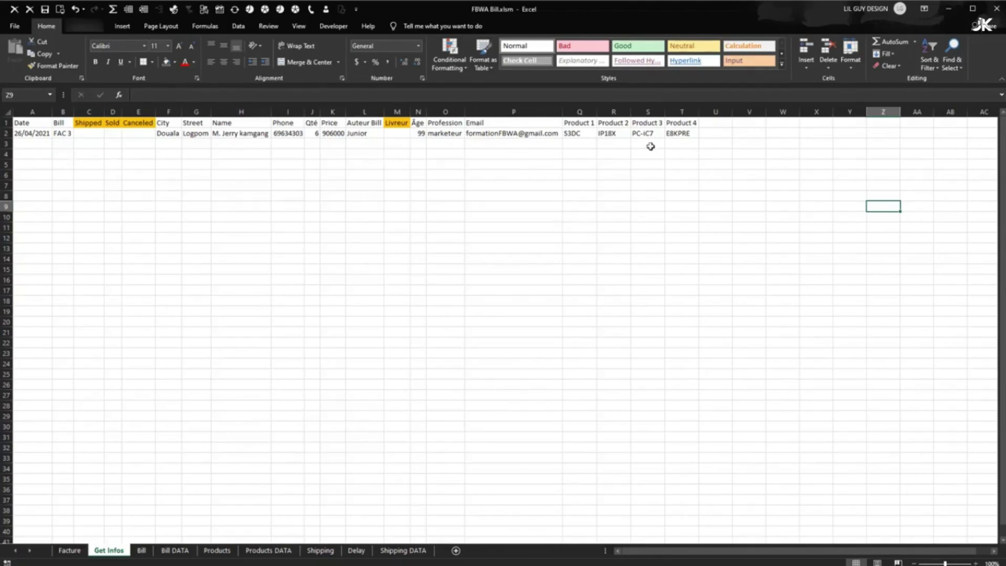
Step: Check the row 2 cells under the highlighted Livreur, Shipped, Sold and Canceled headers
left_click(421, 237)
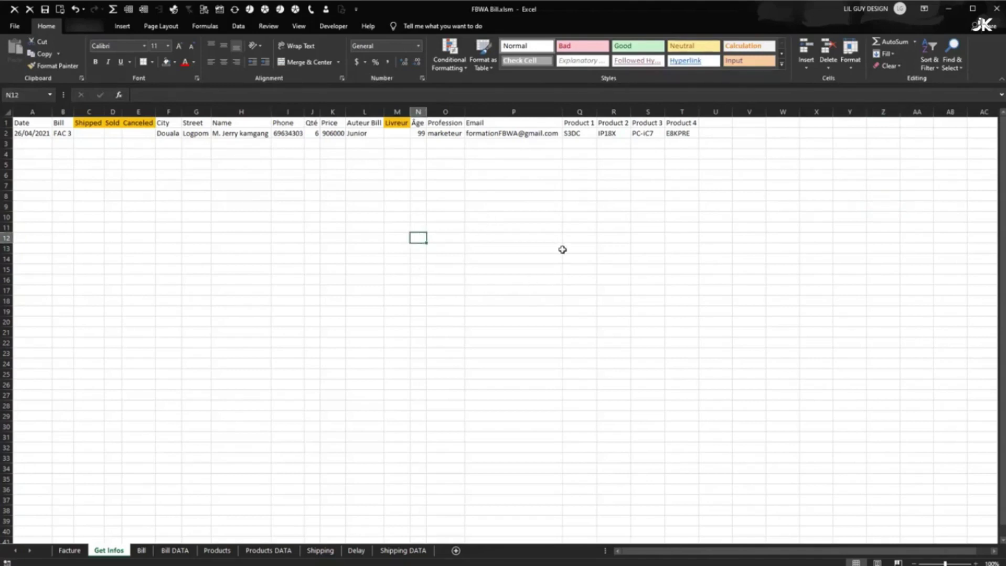
left_click(381, 132)
left_click(397, 133)
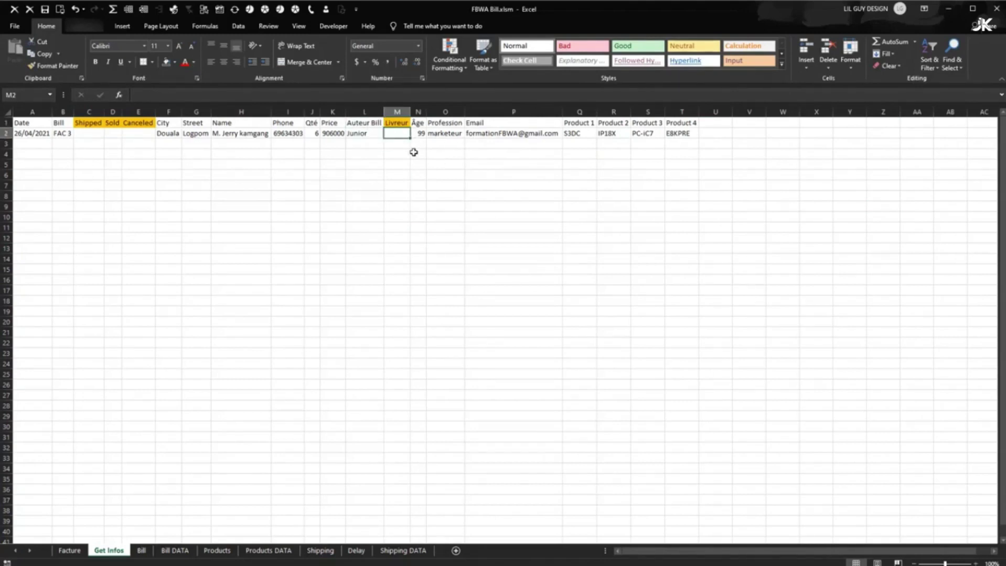
left_click_drag(88, 135, 139, 130)
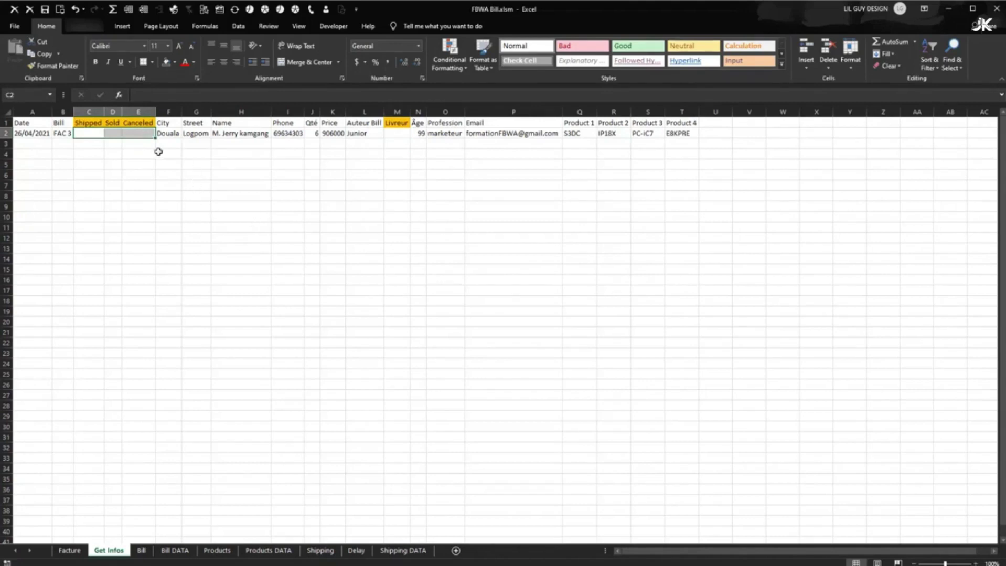
left_click(391, 130)
Step: Examine the print preview of the Facture sheet and return to the worksheet
left_click(70, 550)
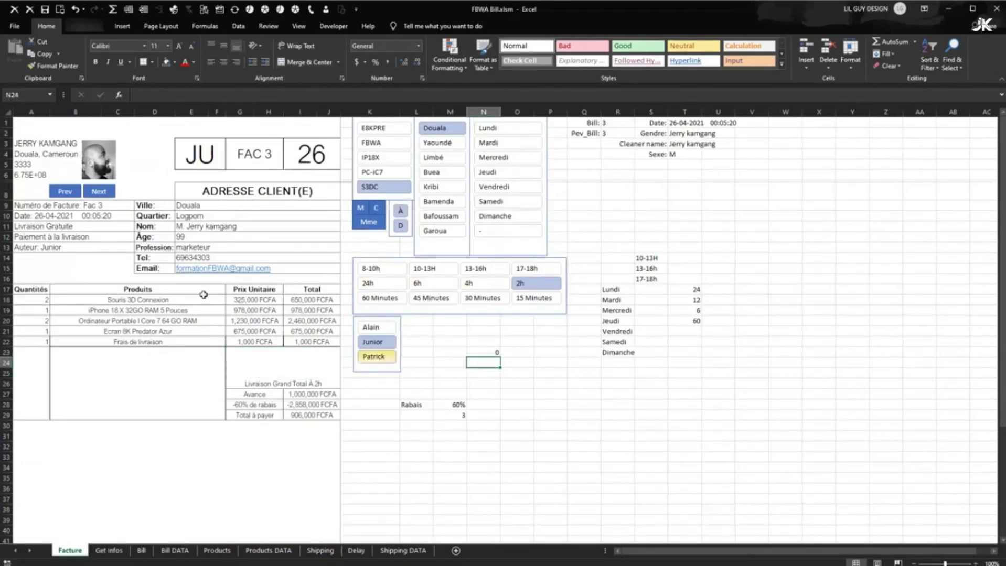
left_click(16, 26)
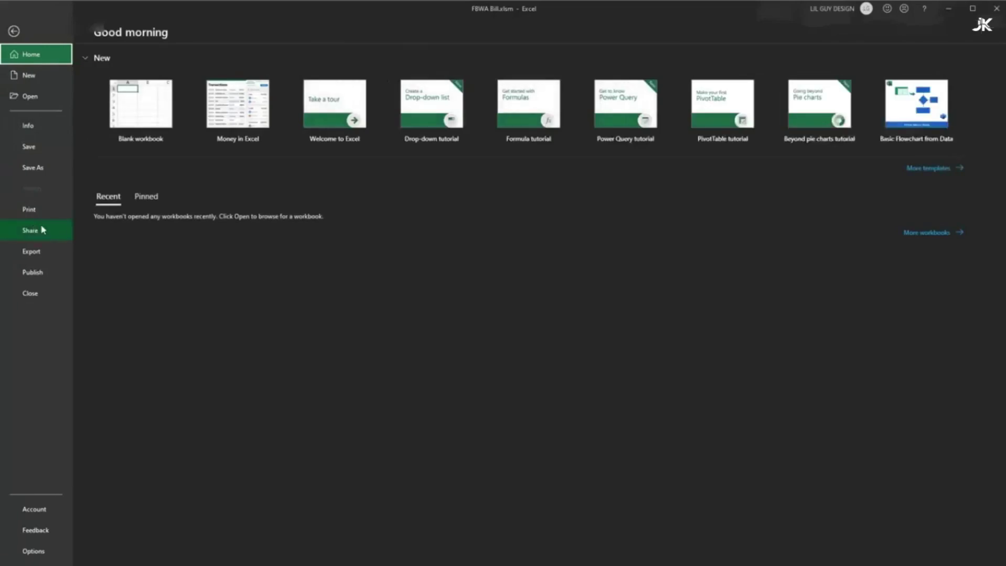
left_click(39, 209)
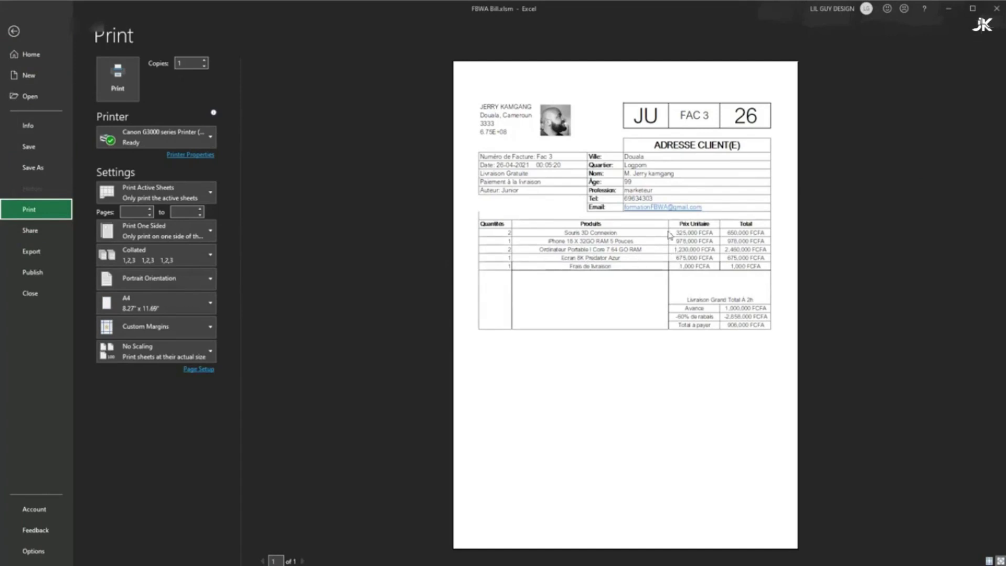
left_click(13, 31)
Step: Apply a thin dashed inner horizontal border between the product rows in A18:J22
left_click(30, 300)
left_click_drag(48, 303, 318, 328)
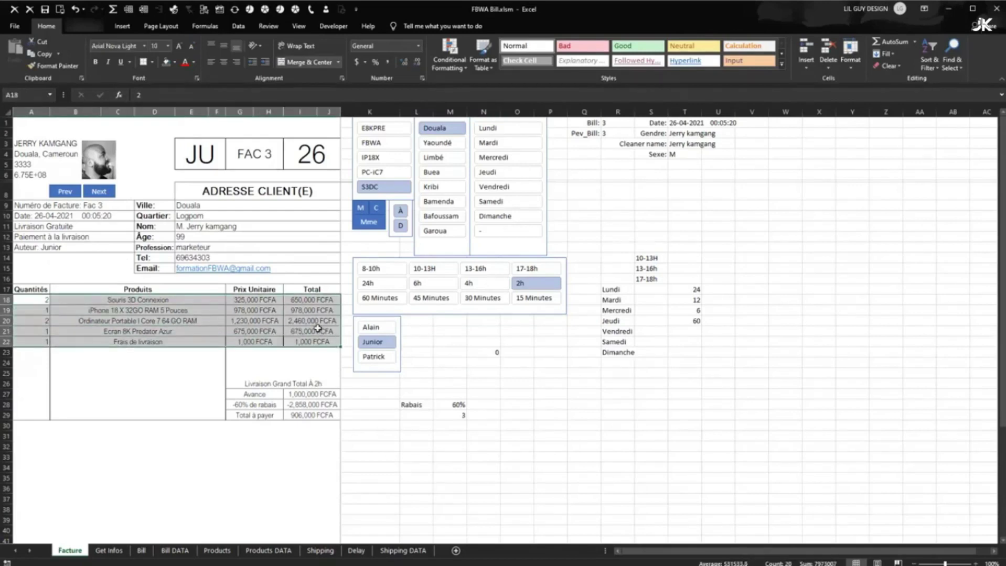
right_click(318, 328)
left_click(370, 546)
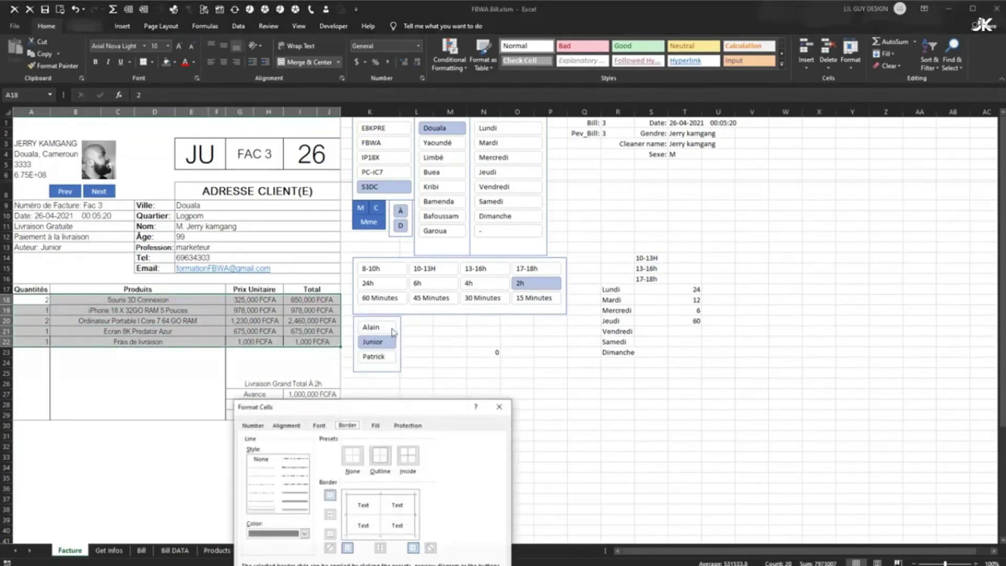
left_click(392, 274)
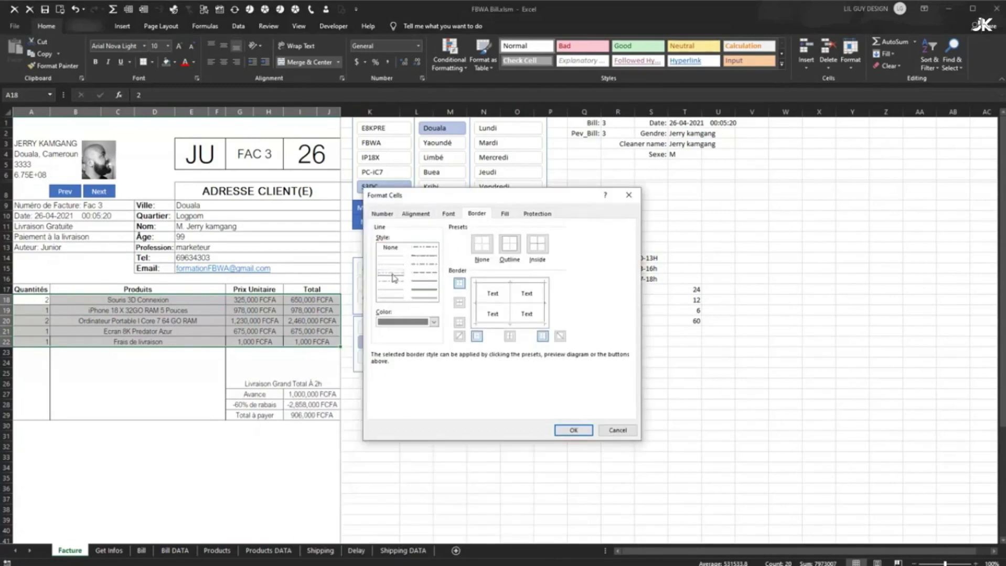
left_click(499, 304)
left_click(573, 430)
left_click(548, 456)
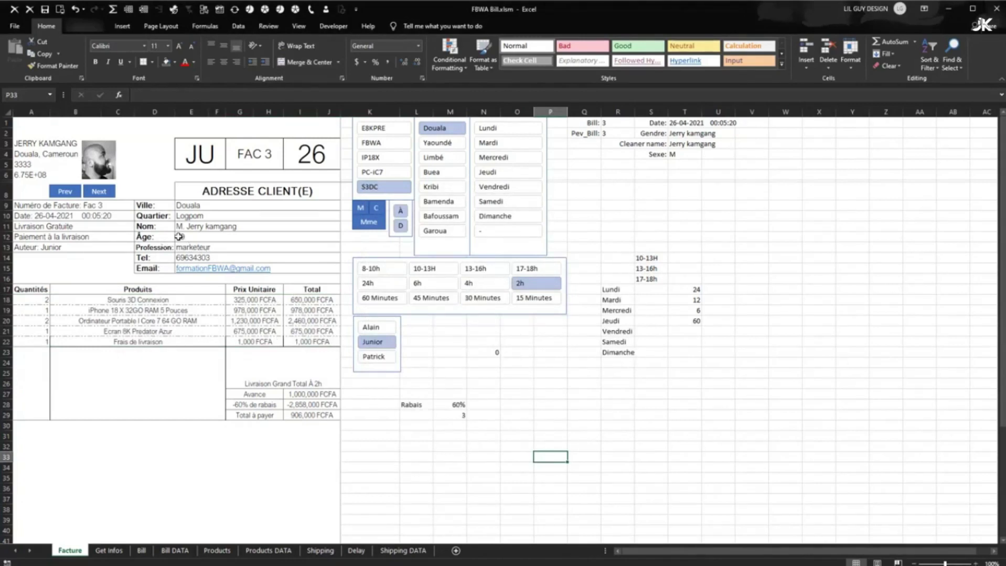
Step: Apply a thin dashed inner horizontal border between the client detail rows in E9:J15
left_click_drag(187, 205, 248, 268)
left_click(212, 226)
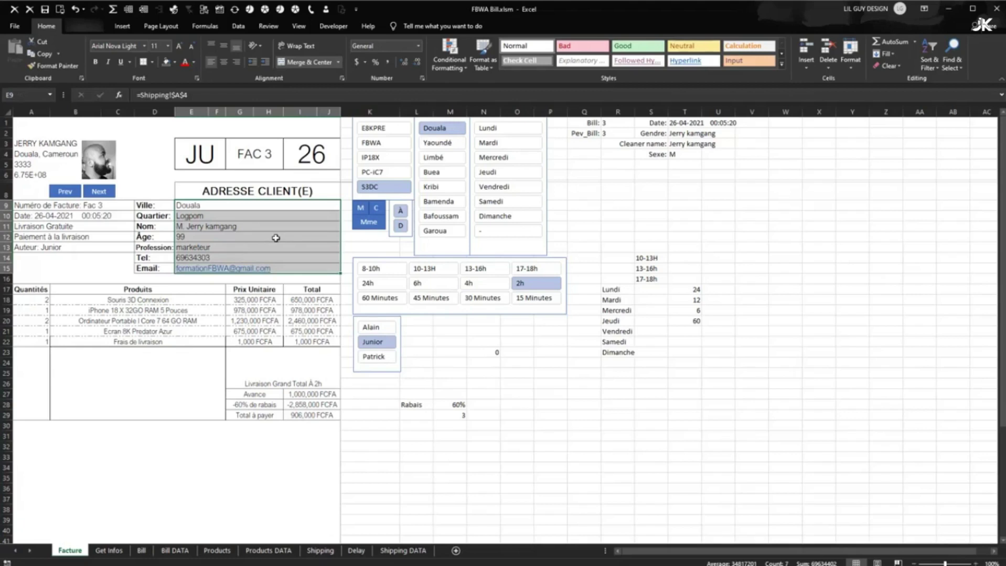
right_click(275, 238)
left_click(325, 442)
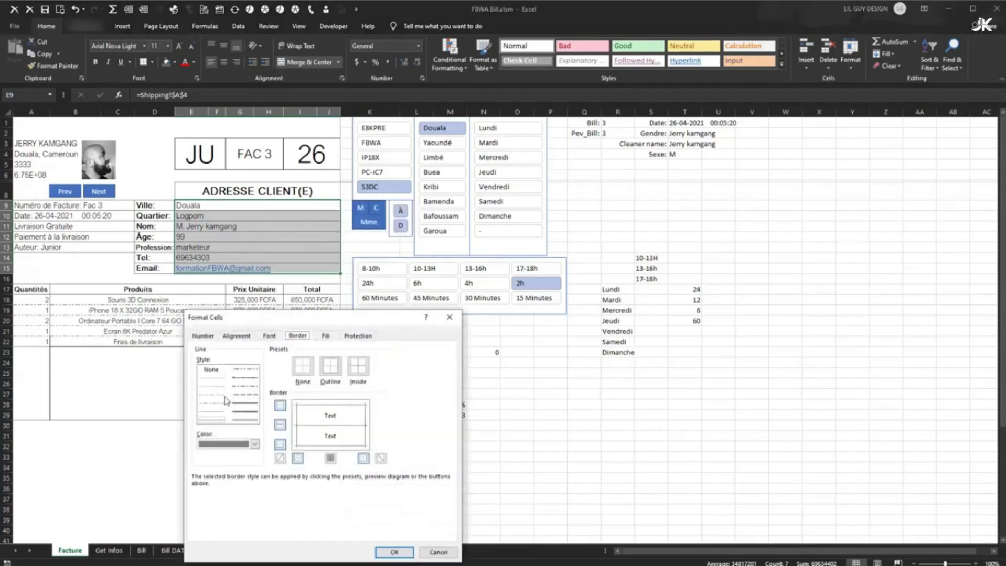
left_click(390, 552)
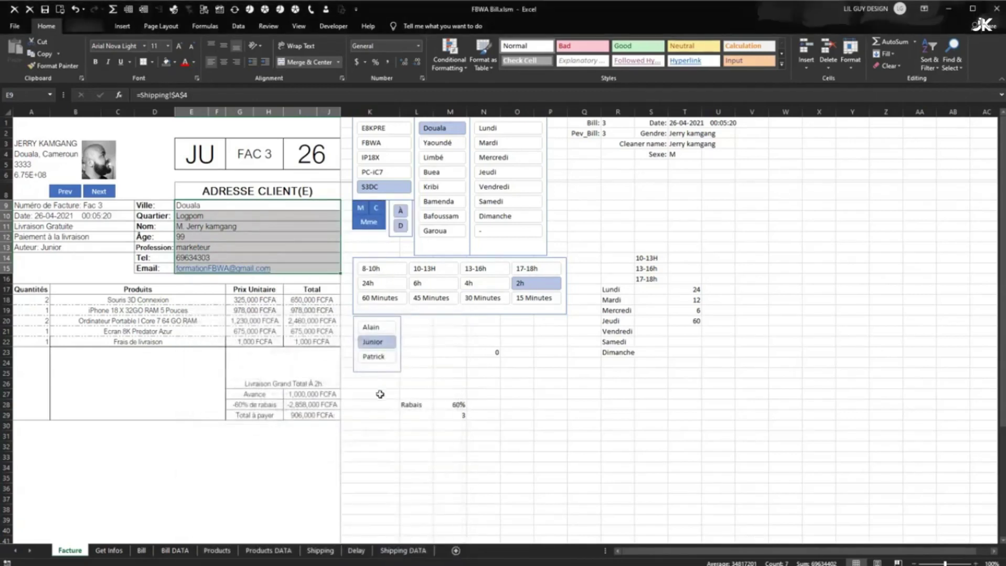
right_click(306, 215)
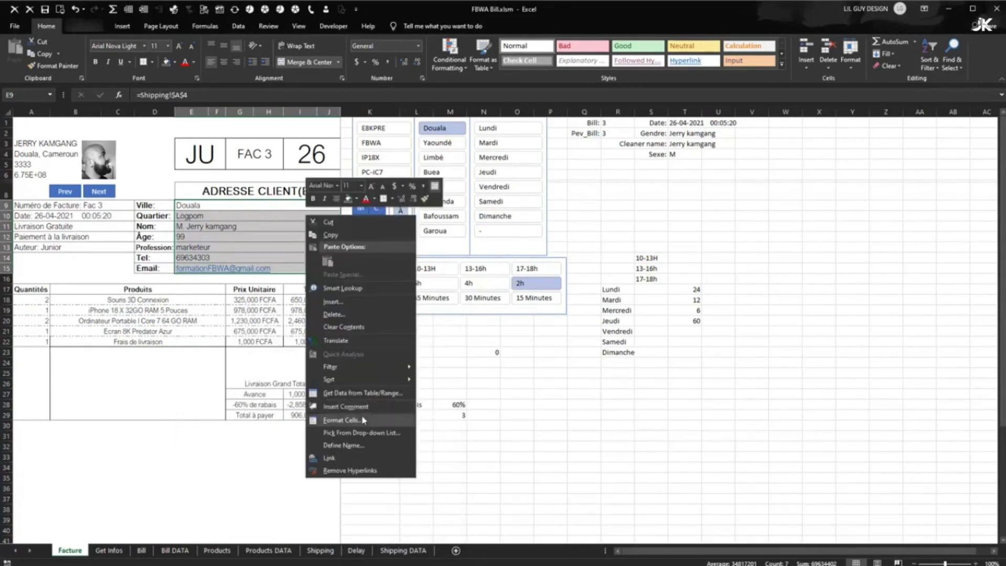
left_click(341, 420)
left_click(254, 378)
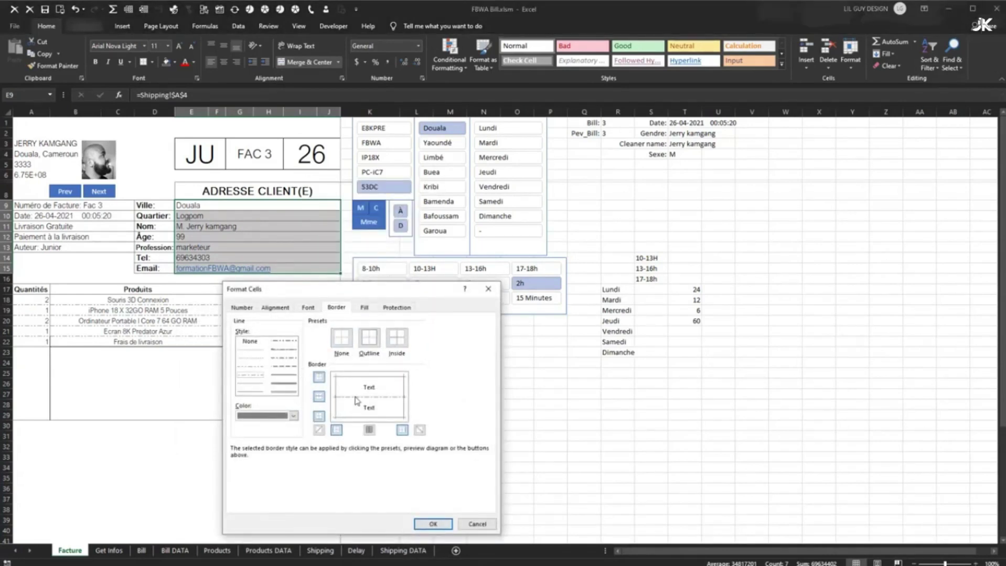
left_click(439, 524)
left_click(496, 408)
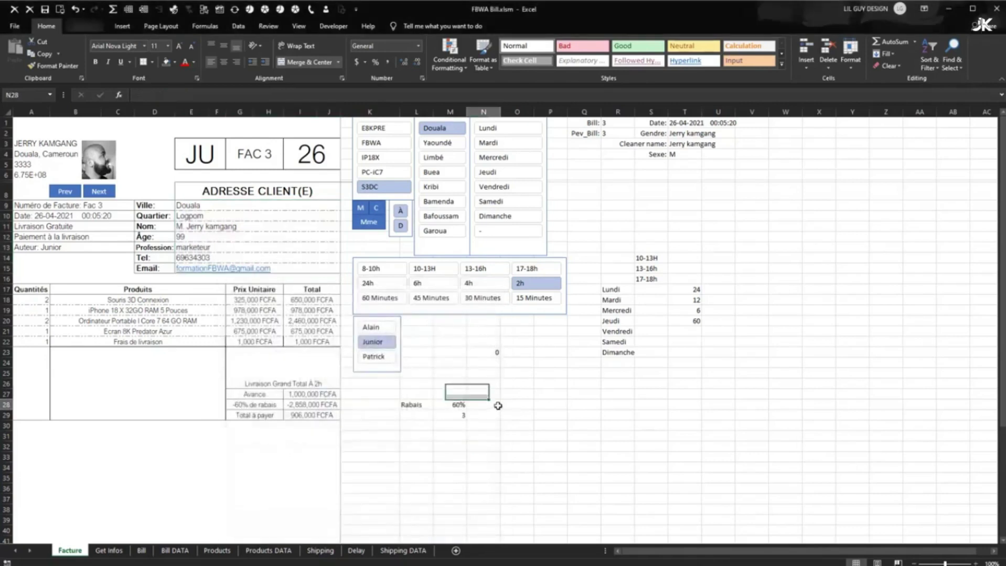
Step: Apply a thin dashed inner horizontal border between the invoice info rows in A9:C13
left_click_drag(112, 206, 55, 247)
right_click(100, 210)
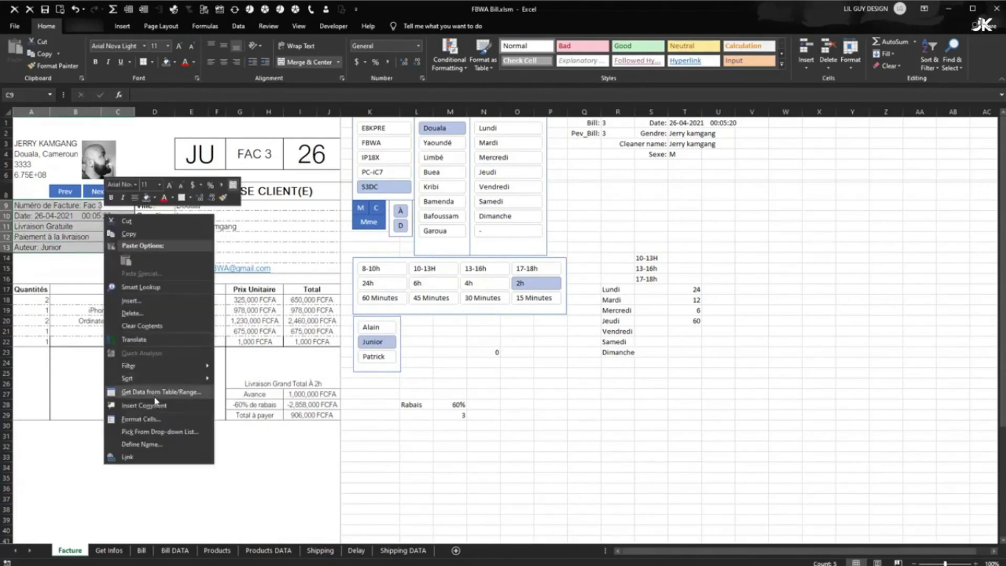
left_click(150, 423)
left_click(52, 379)
left_click(227, 527)
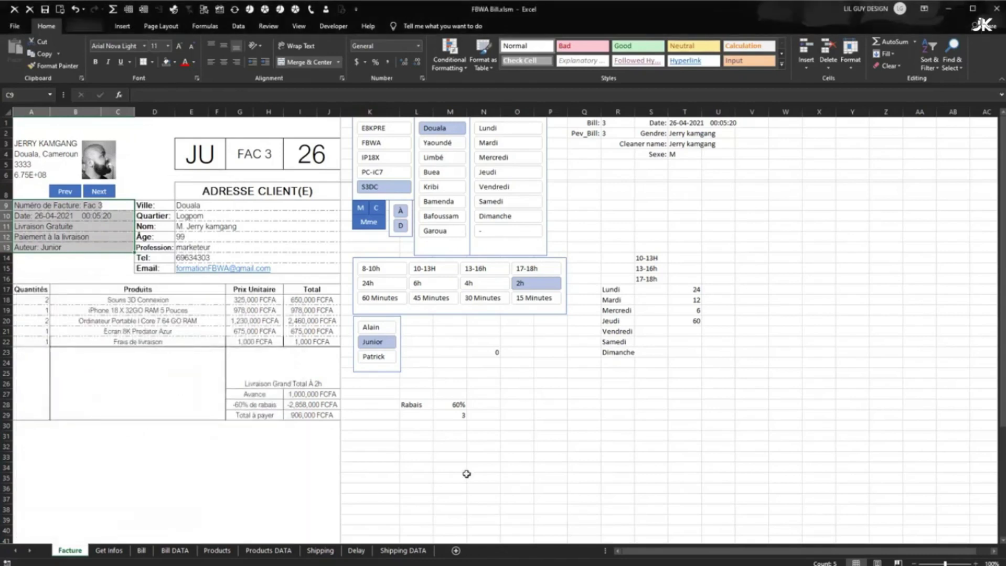
left_click_drag(464, 477, 487, 478)
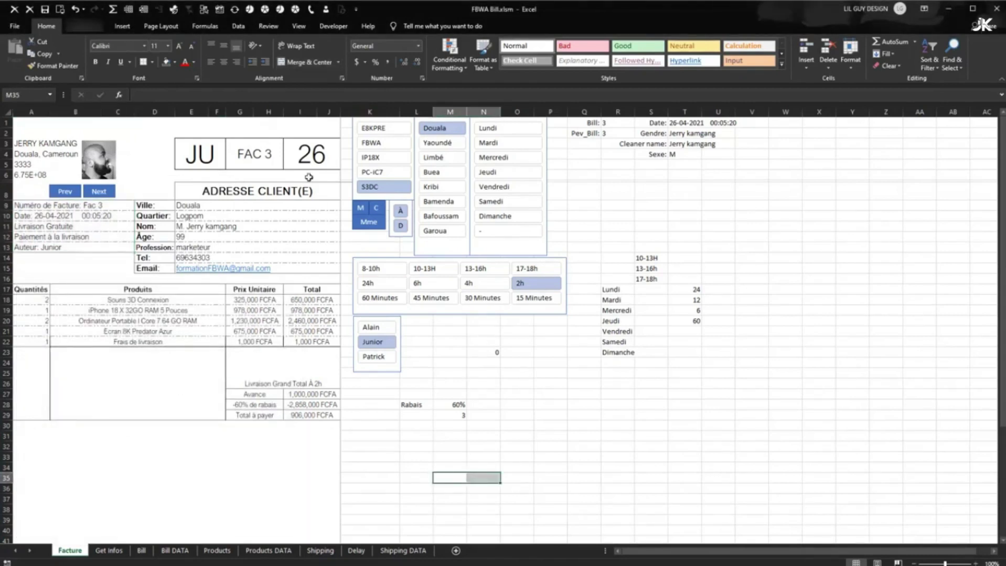
Step: Apply a thin dashed inner vertical border between the three invoice header boxes in E3:J5
left_click(187, 156)
left_click_drag(261, 156, 301, 153)
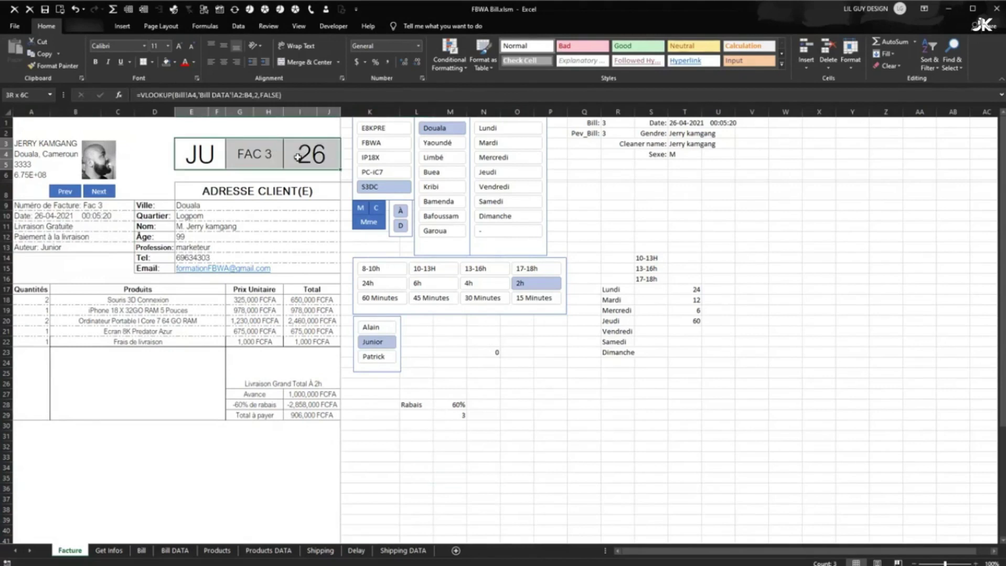
right_click(301, 153)
left_click(364, 355)
left_click(248, 310)
left_click(367, 334)
left_click(429, 457)
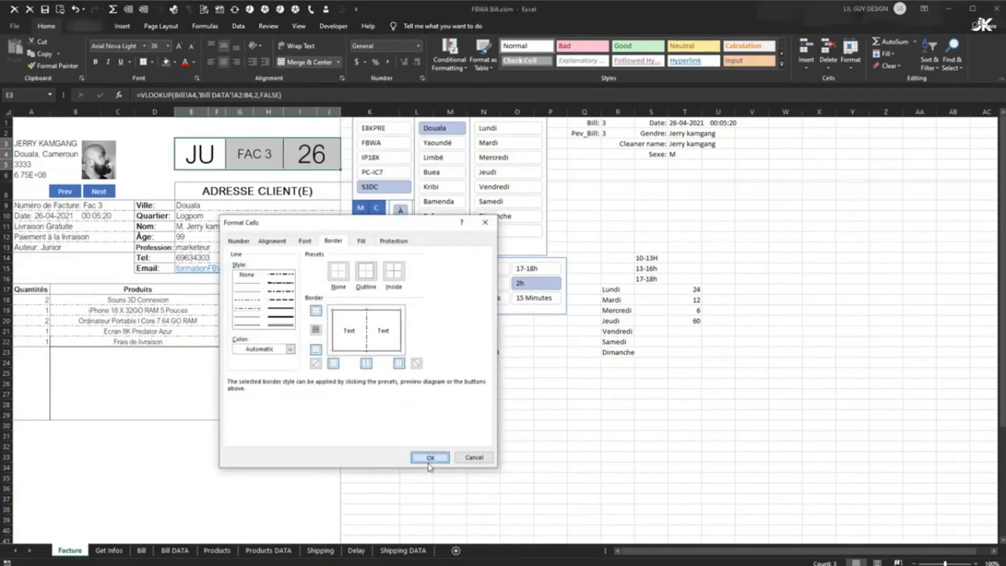
left_click(492, 458)
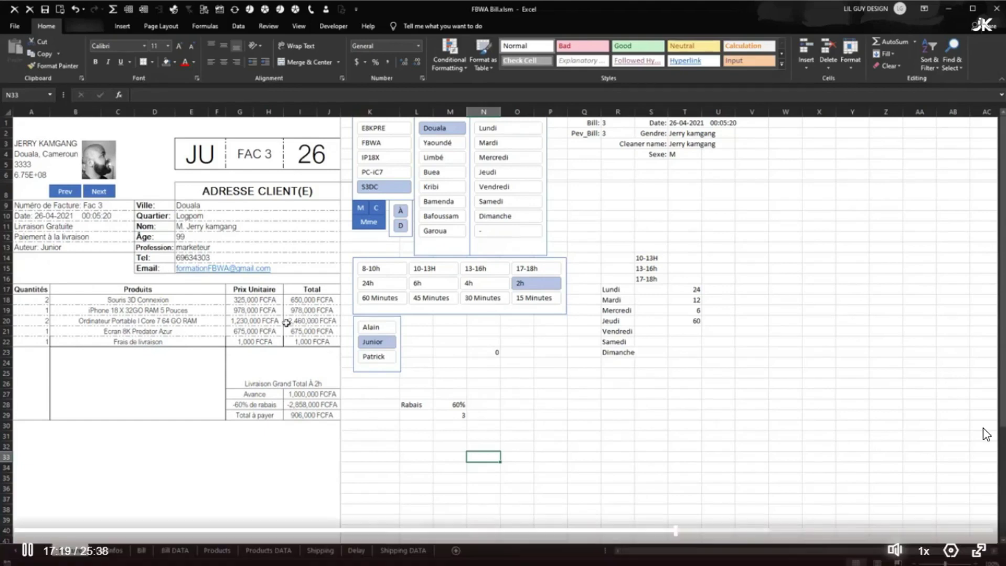
Step: Set the font color of the client's email cell E15 to Automatic
mouse_move(894, 548)
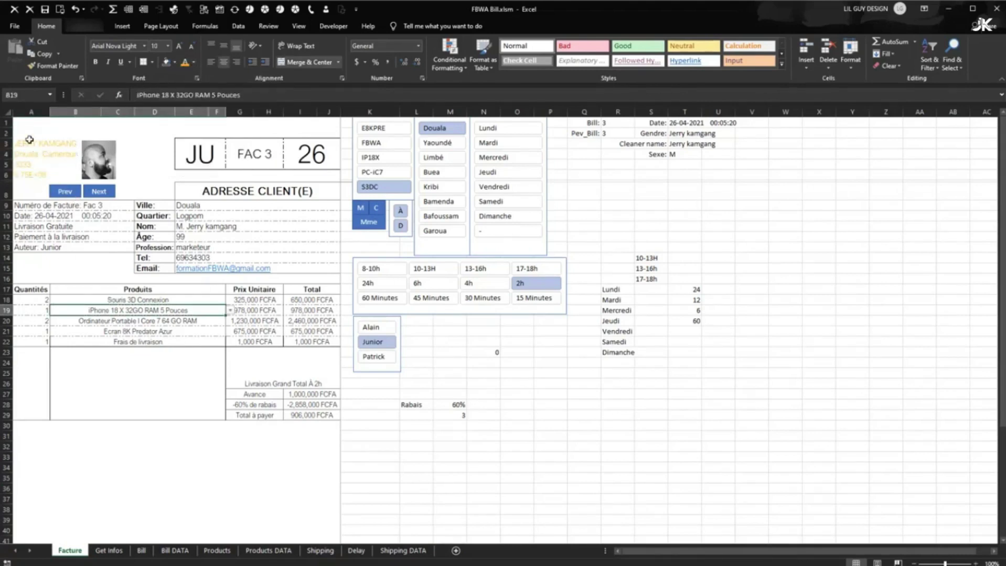
left_click(302, 269)
left_click(193, 62)
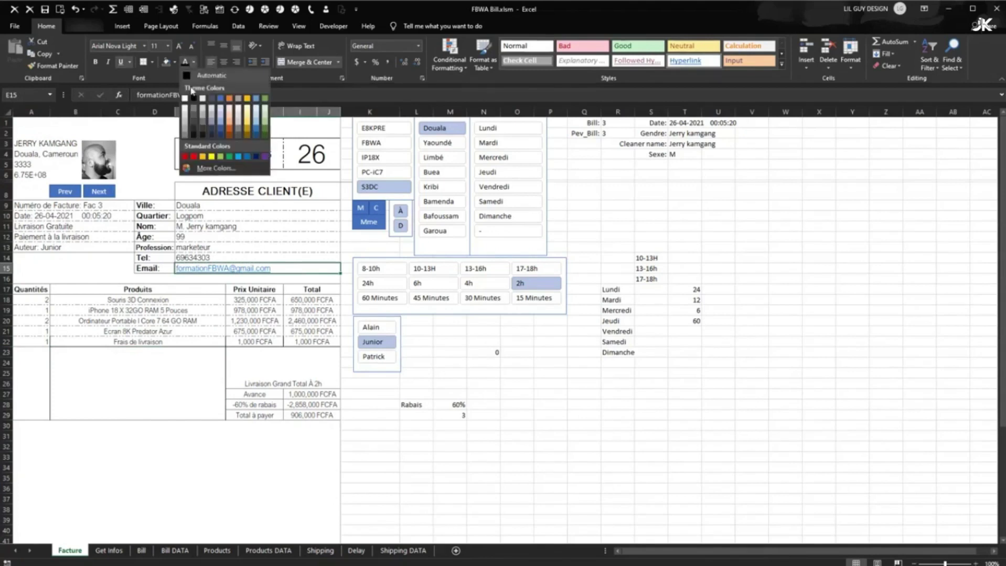
left_click(212, 74)
left_click(228, 310)
left_click(254, 325)
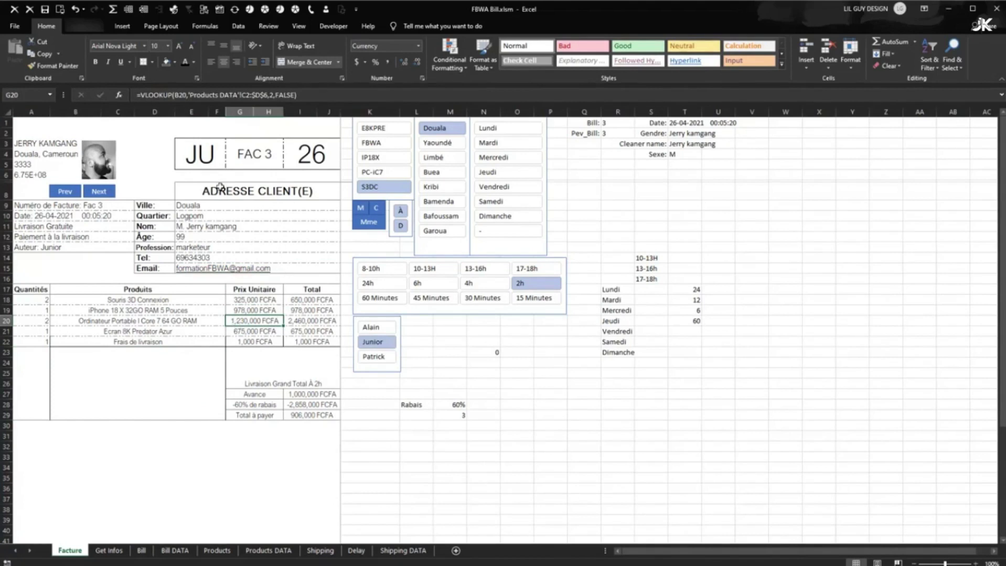
Step: Check the new borders and email color in the Facture sheet's print preview and return to the worksheet
left_click(20, 28)
left_click(29, 229)
left_click(29, 210)
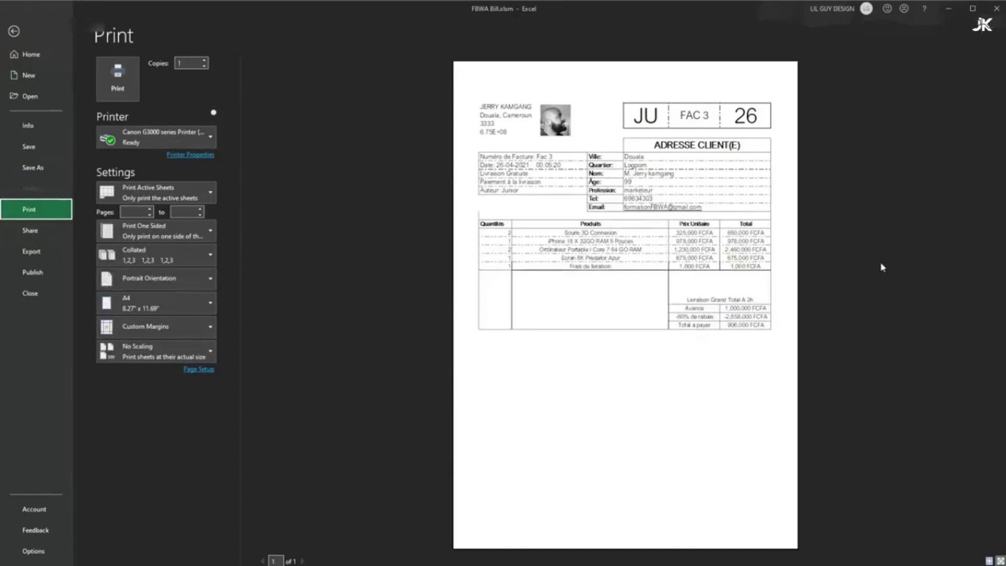
left_click(14, 31)
Step: Enter the closing line "En votre aimable règlement" in cell A38 below the invoice table
scroll(91, 454, "down", 1)
left_click(32, 476)
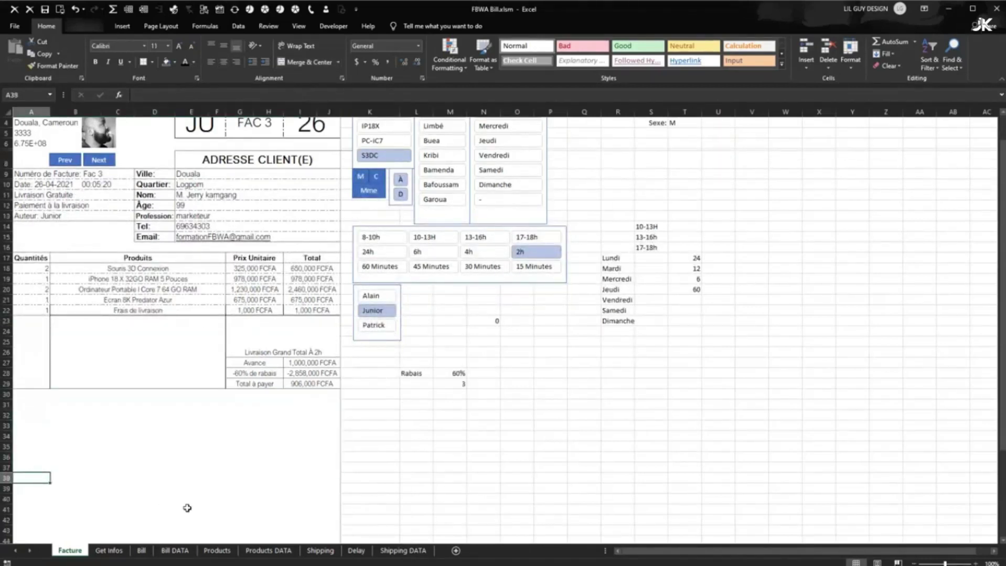
type("En votre aimable r")
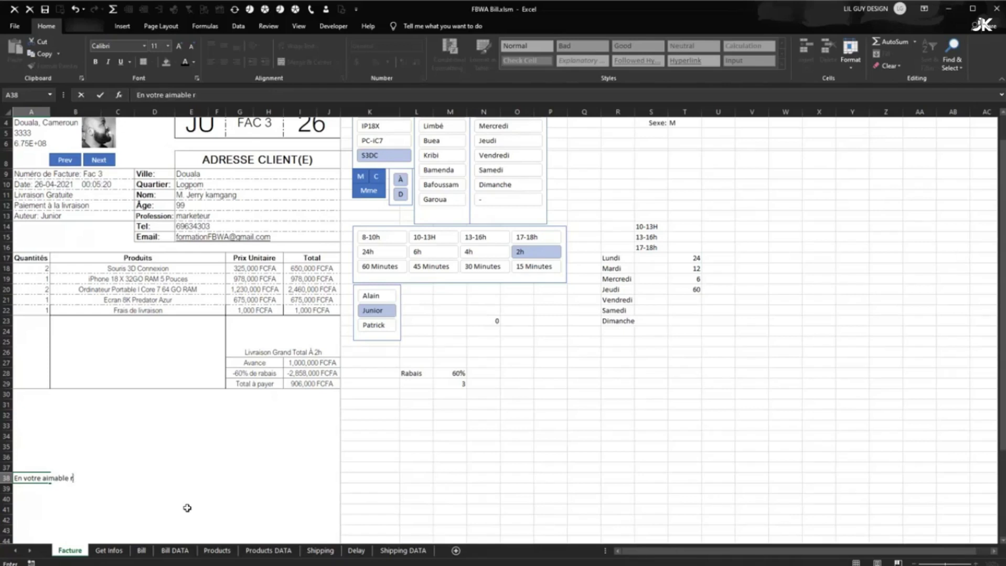
type("ment")
left_click(102, 499)
Step: Enter the label "Signature Client" in cell A41
left_click(42, 488)
left_click(36, 509)
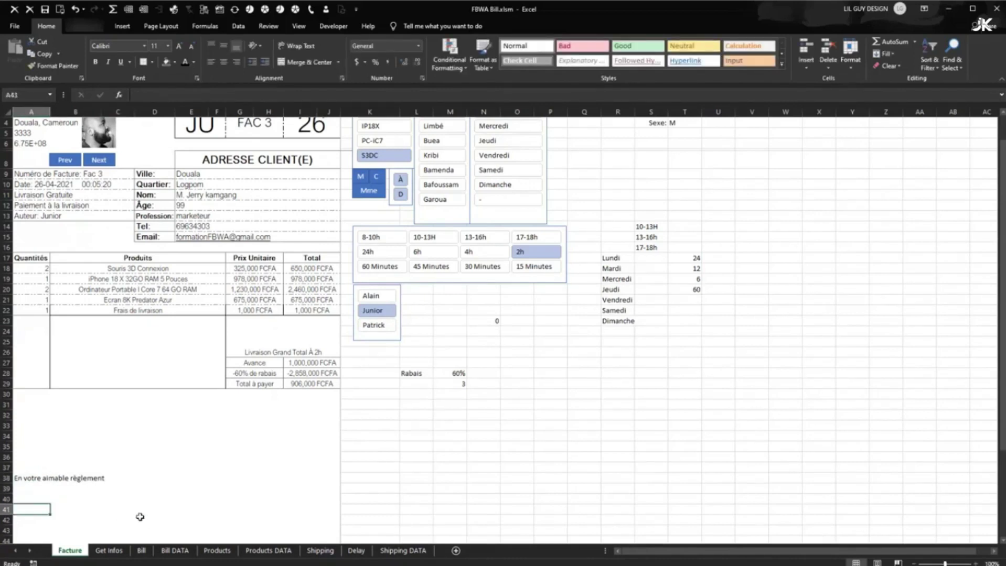
type("Signature Client")
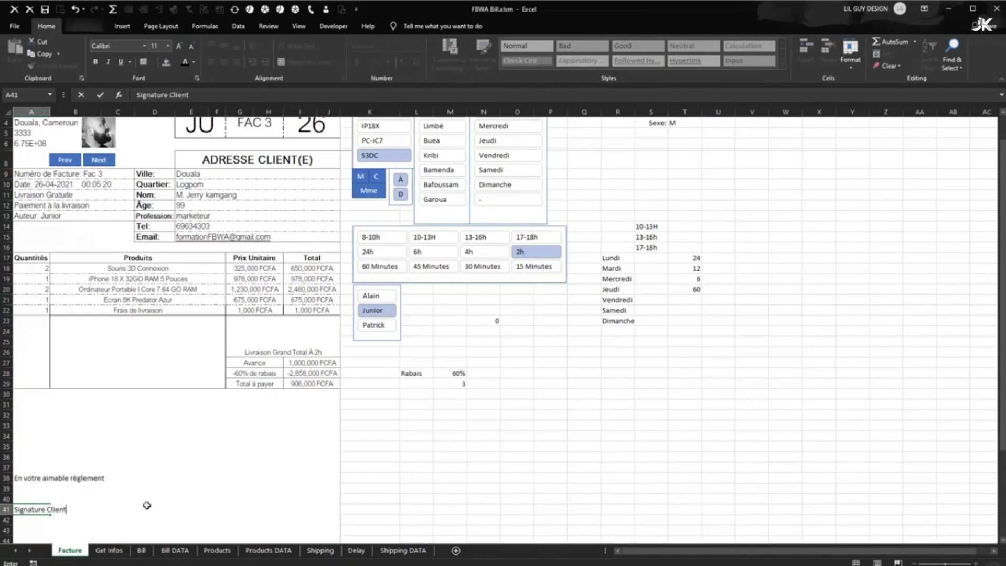
left_click(146, 505)
Step: Set the font of the invoice footer area A30:J52 to Arial Nova Light, matching the product rows
scroll(157, 473, "down", 1)
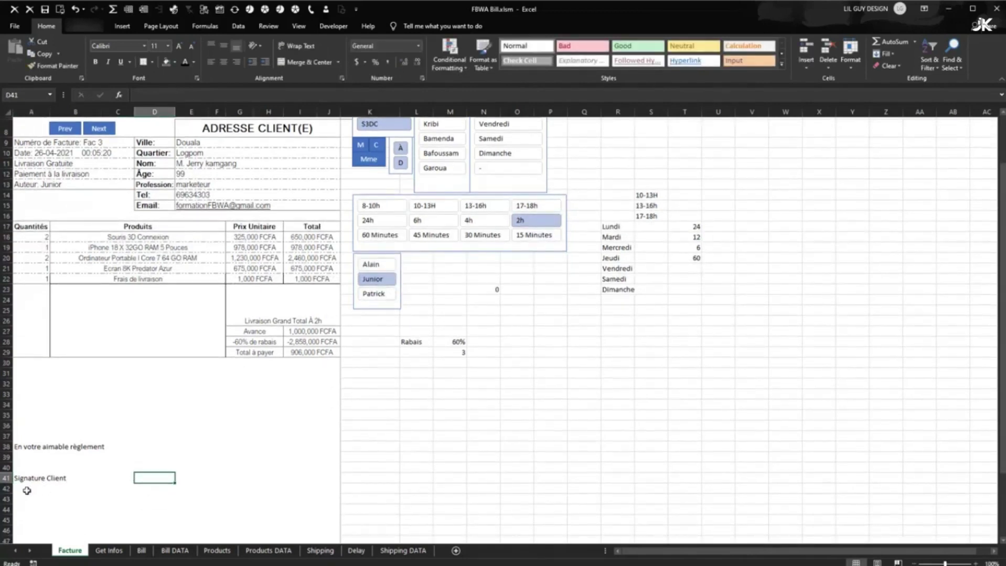
left_click(59, 433)
left_click(53, 457)
scroll(151, 436, "down", 4)
scroll(150, 436, "up", 2)
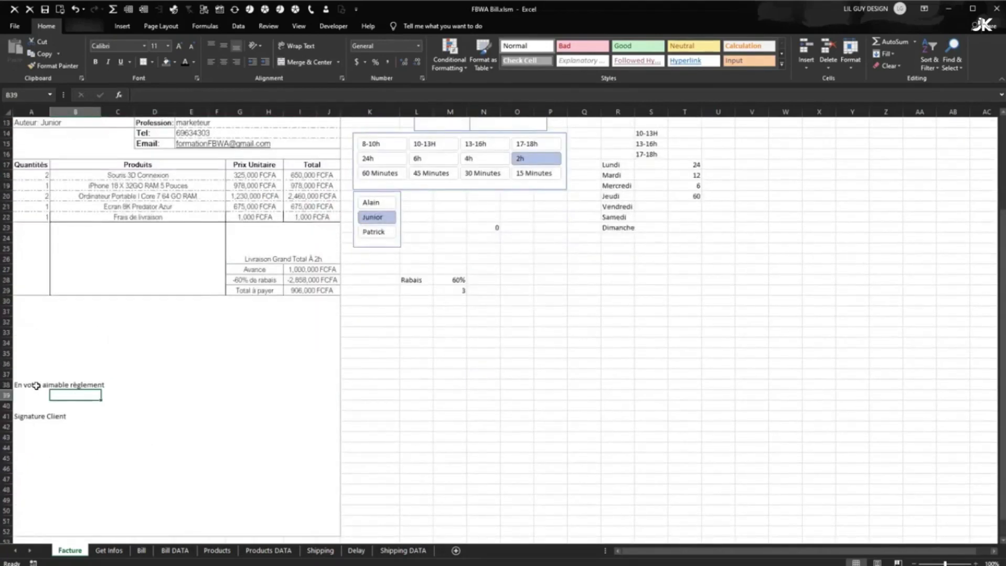
left_click(119, 217)
left_click(126, 207)
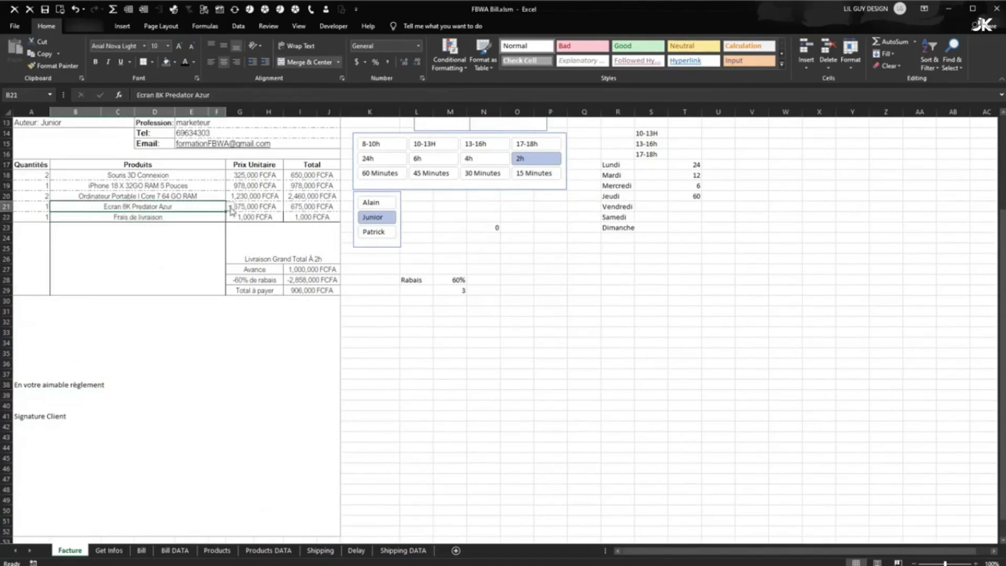
left_click(116, 46)
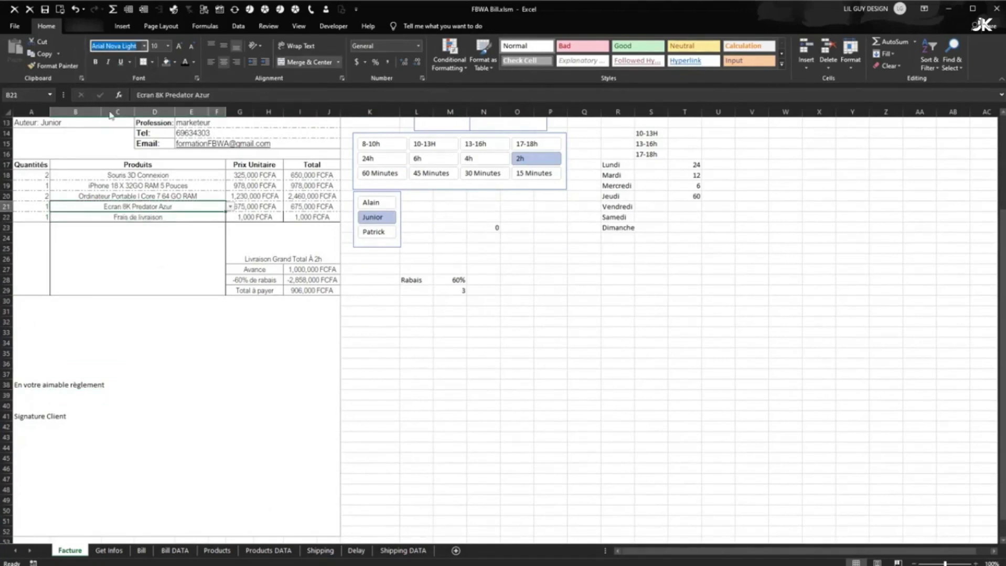
left_click_drag(32, 303, 261, 502)
left_click(113, 47)
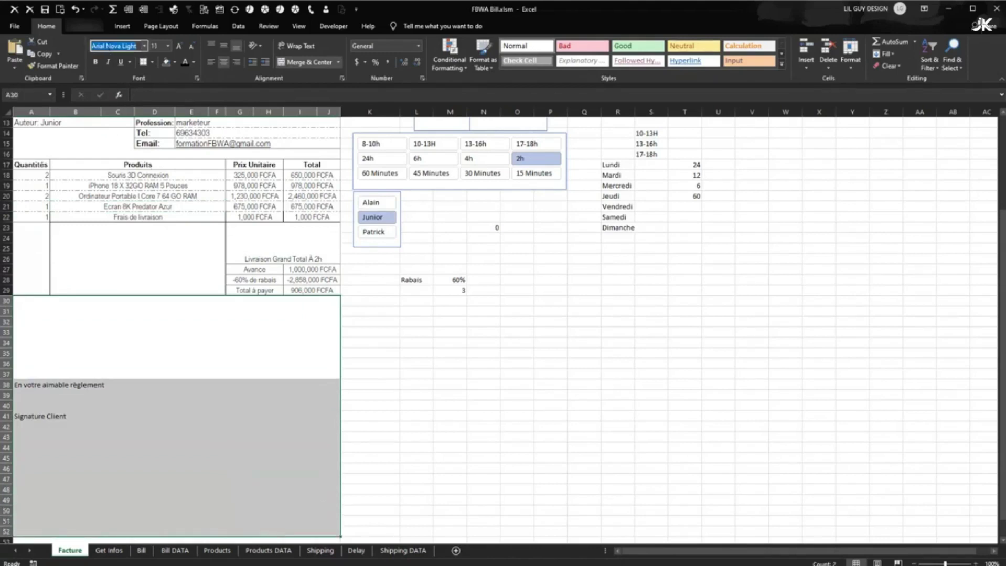
key("Return")
left_click(143, 372)
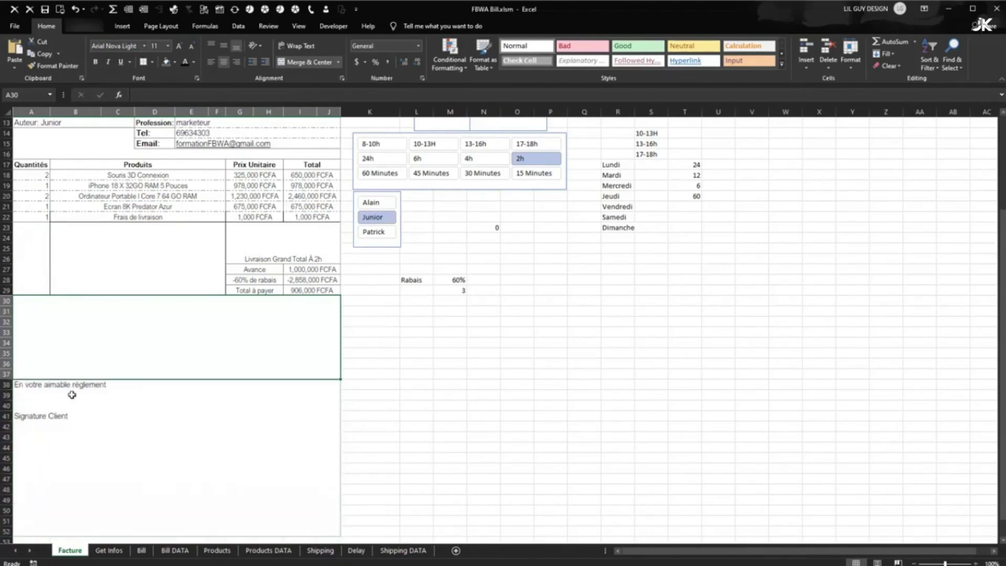
Step: Move the "Signature Client" label up one row from A41 to A40
left_click(17, 400)
left_click(34, 416)
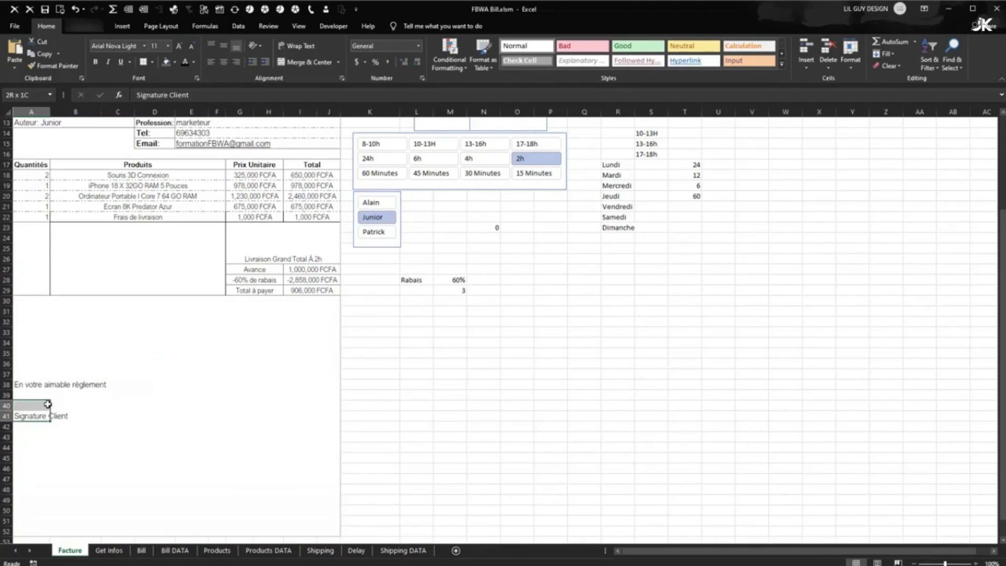
left_click_drag(53, 420, 52, 409)
left_click(216, 413)
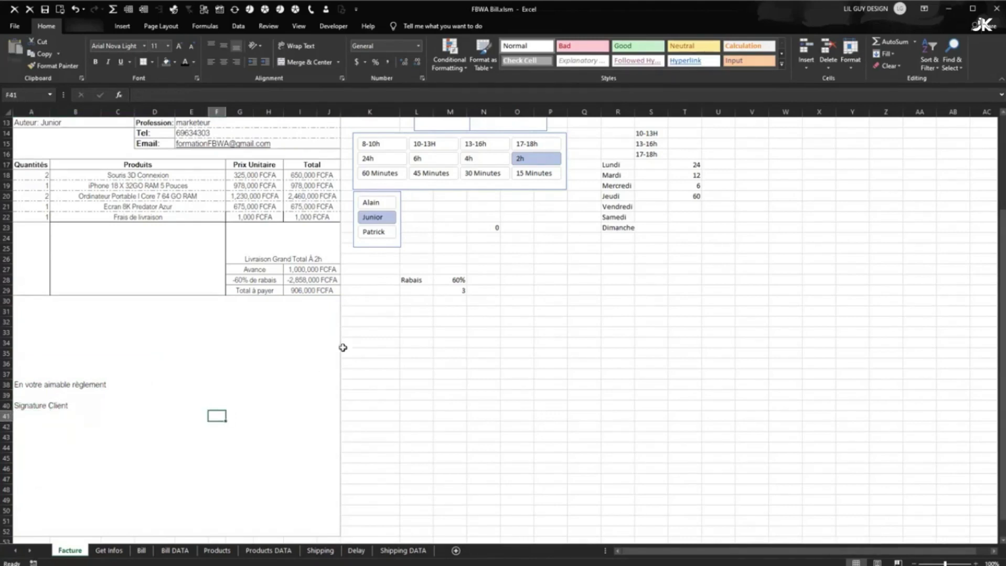
Step: Check the closing line and signature label in the print preview and return to the worksheet
left_click(14, 25)
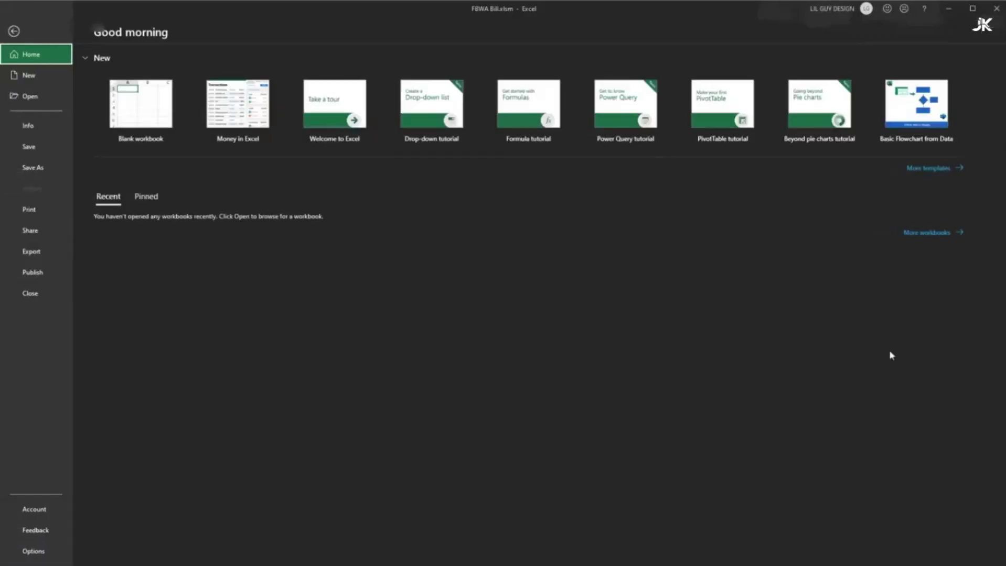
left_click(32, 209)
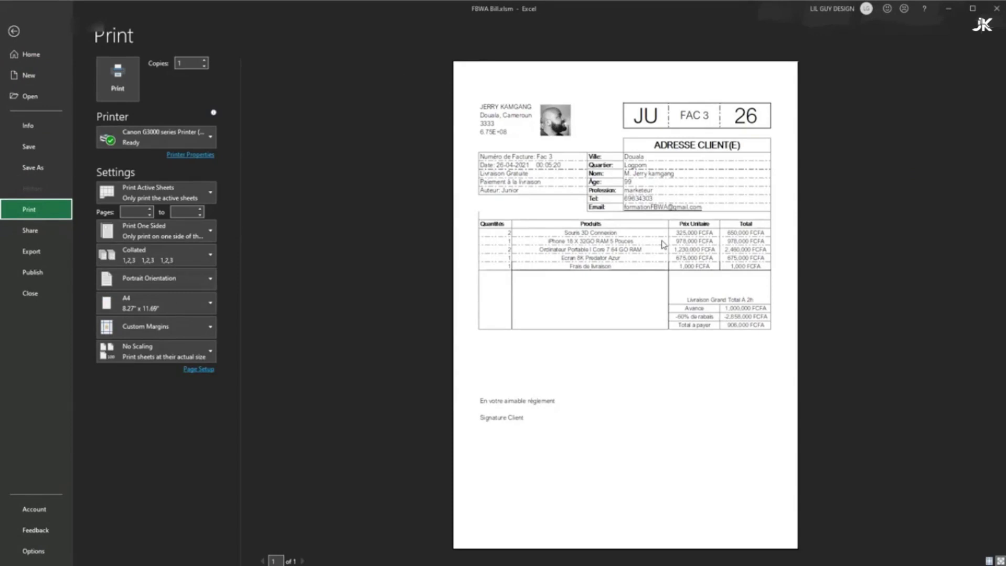
left_click(13, 31)
Step: Inspect the formula of the Livraison line in G26 and leave it without editing
left_click(282, 259)
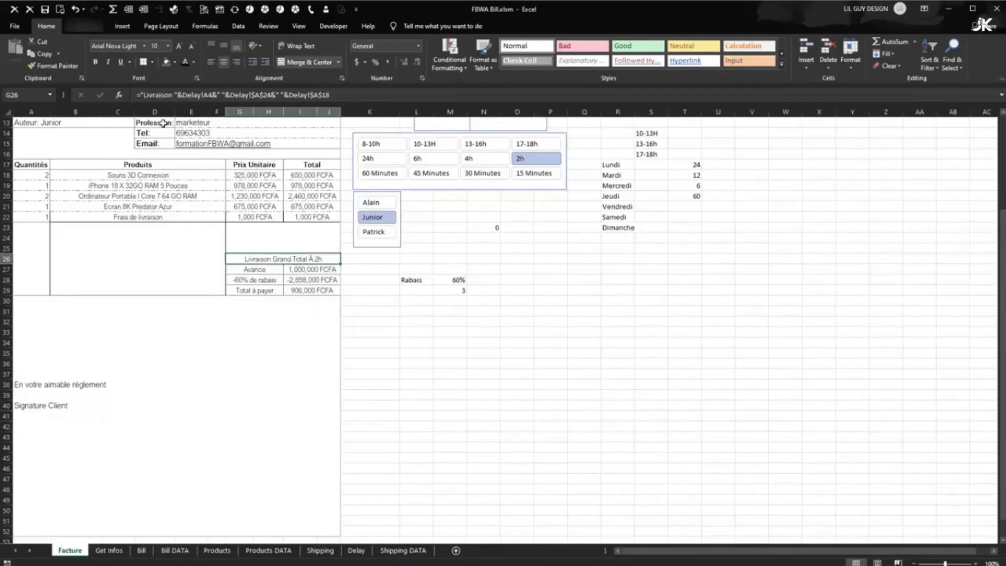
left_click(137, 96)
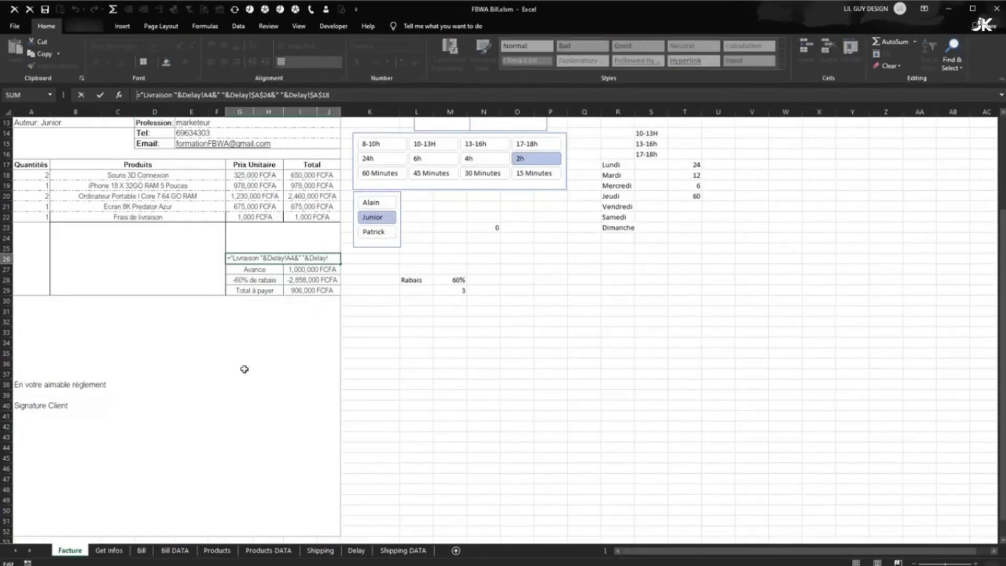
key("Escape")
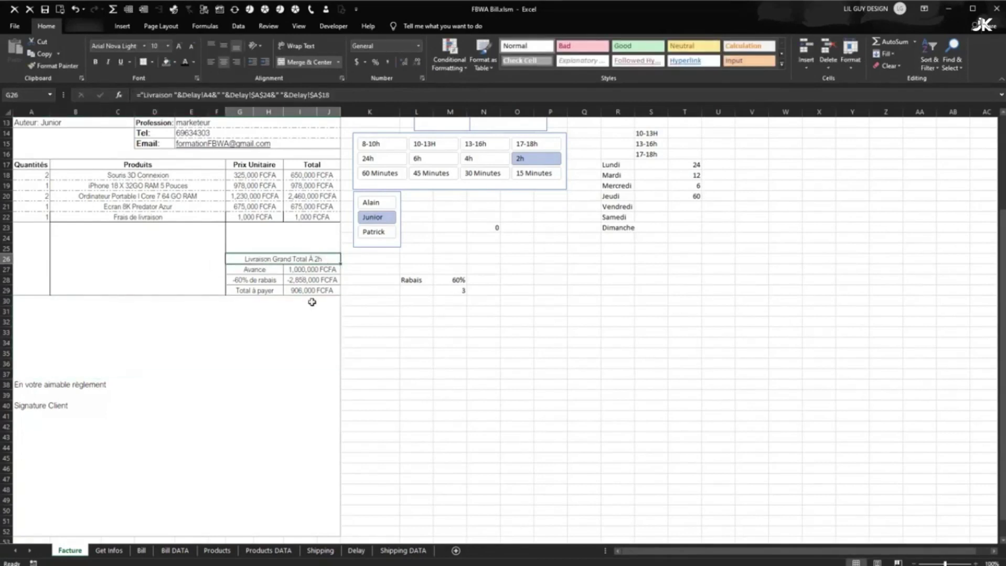
scroll(318, 259, "up", 4)
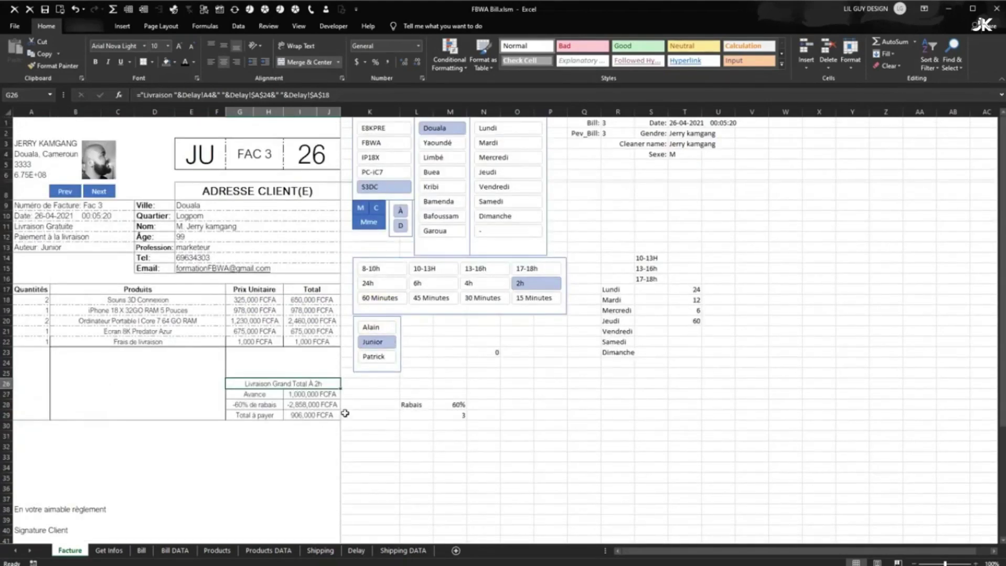
Step: Filter the À/D slicer to À and D in turn, leave it on D, and select the Livraison line in G26
left_click(404, 215)
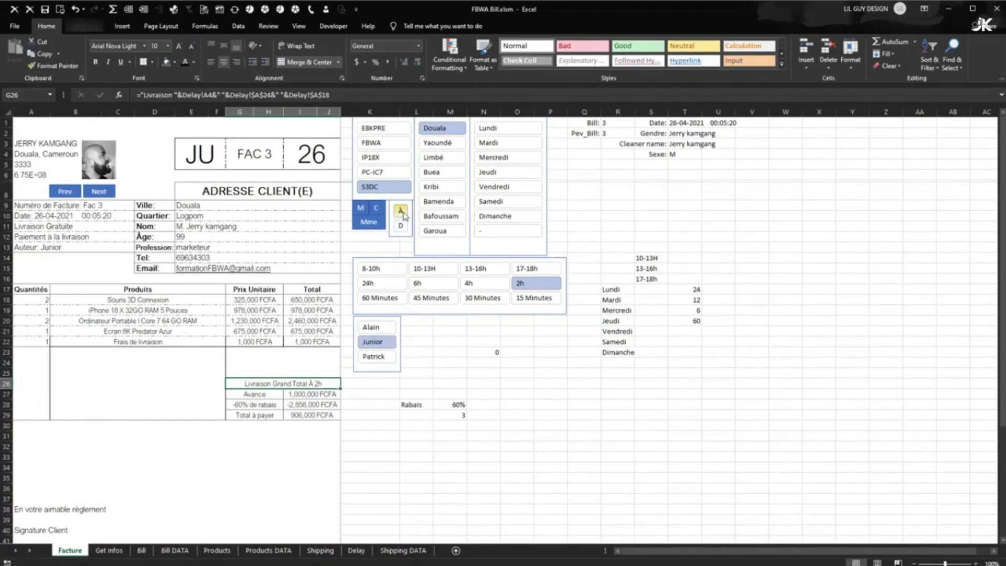
left_click(481, 394)
left_click(402, 227)
left_click(402, 212)
left_click(402, 227)
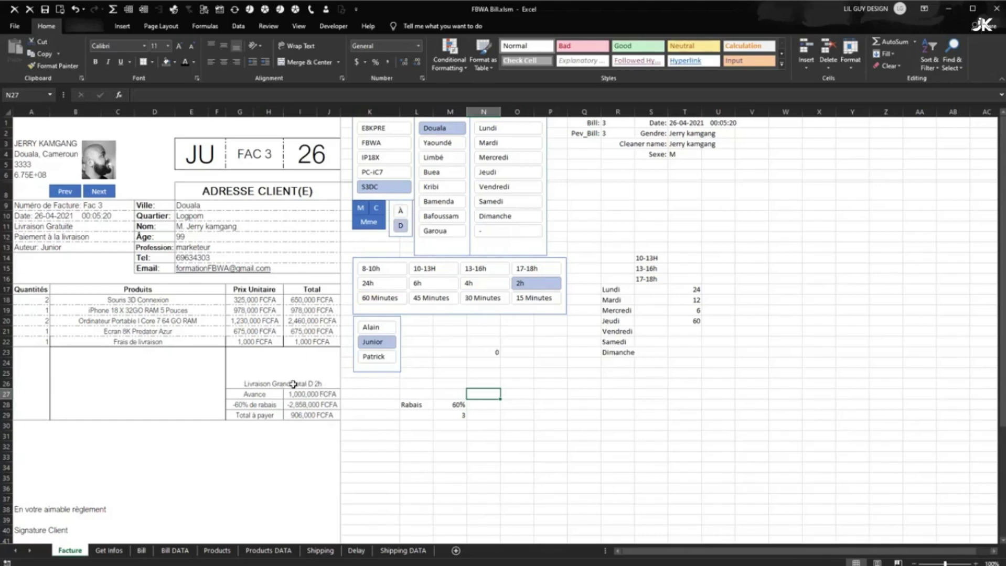
left_click(252, 382)
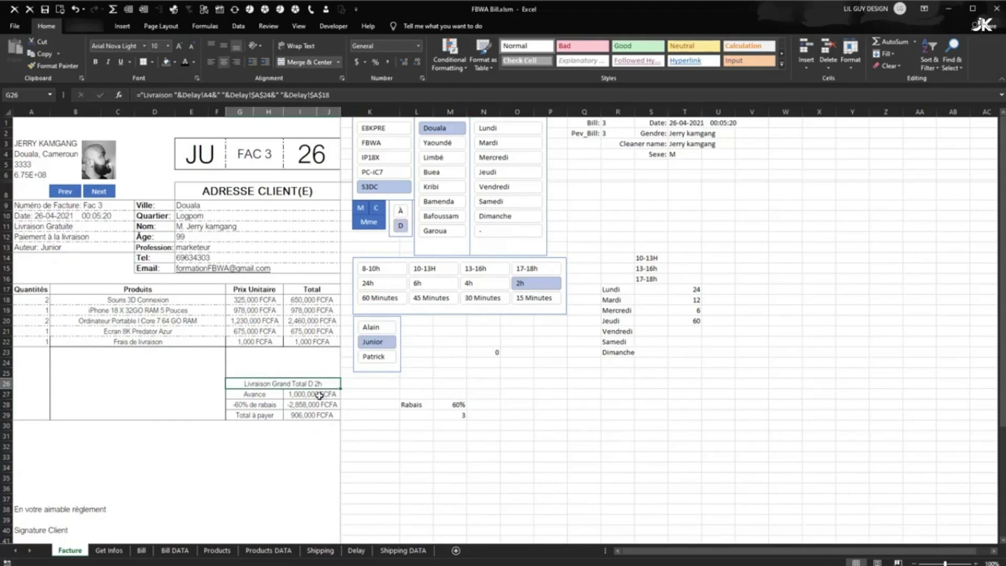
Step: Replace the D entry in N21 of the Shipping DATA sheet with "Dans"
left_click(269, 551)
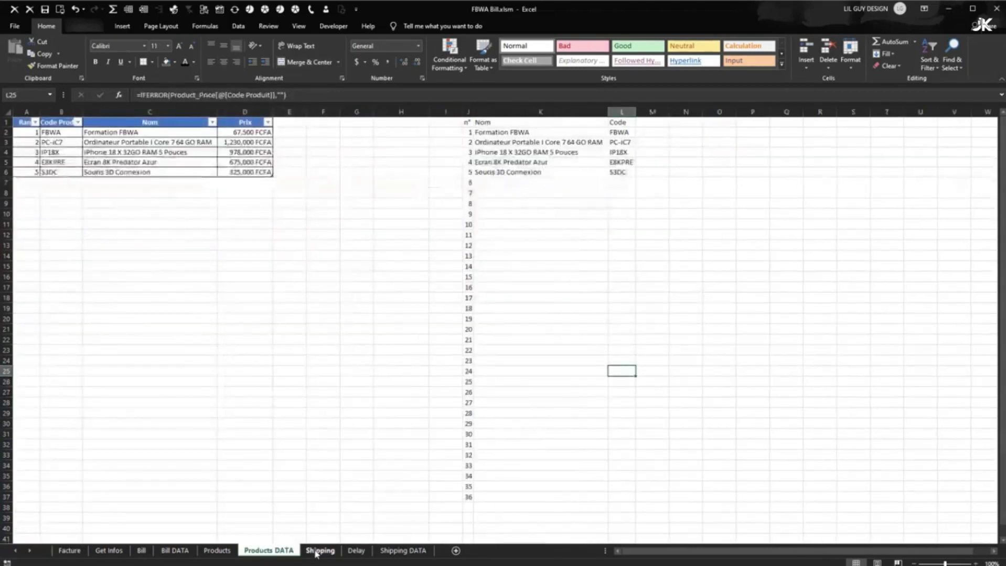
left_click(357, 551)
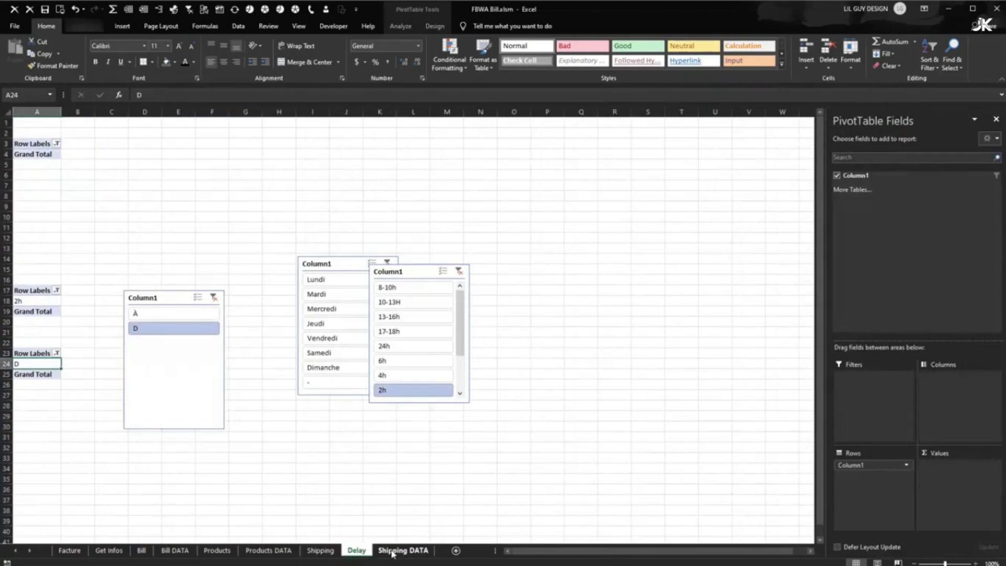
left_click(398, 552)
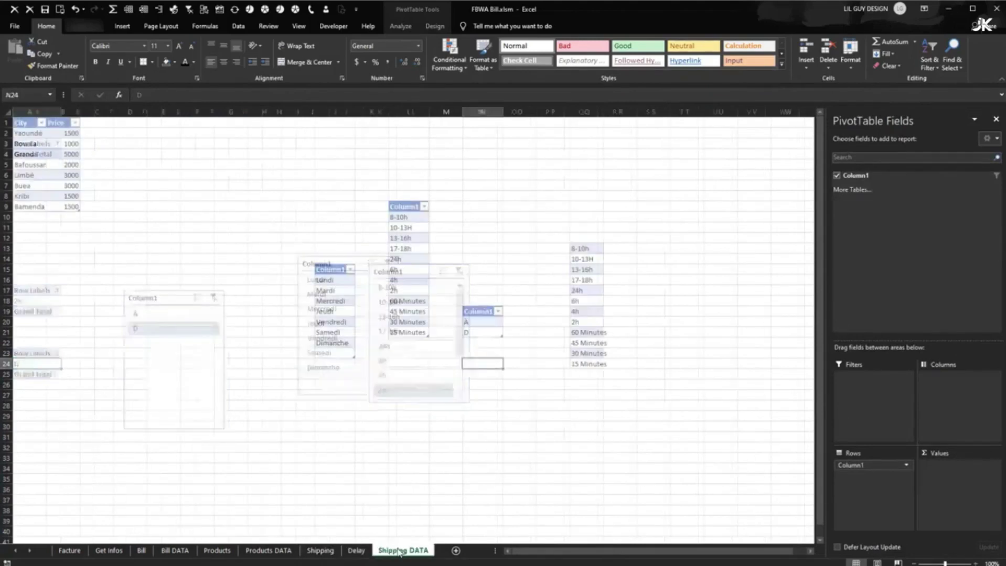
left_click(476, 332)
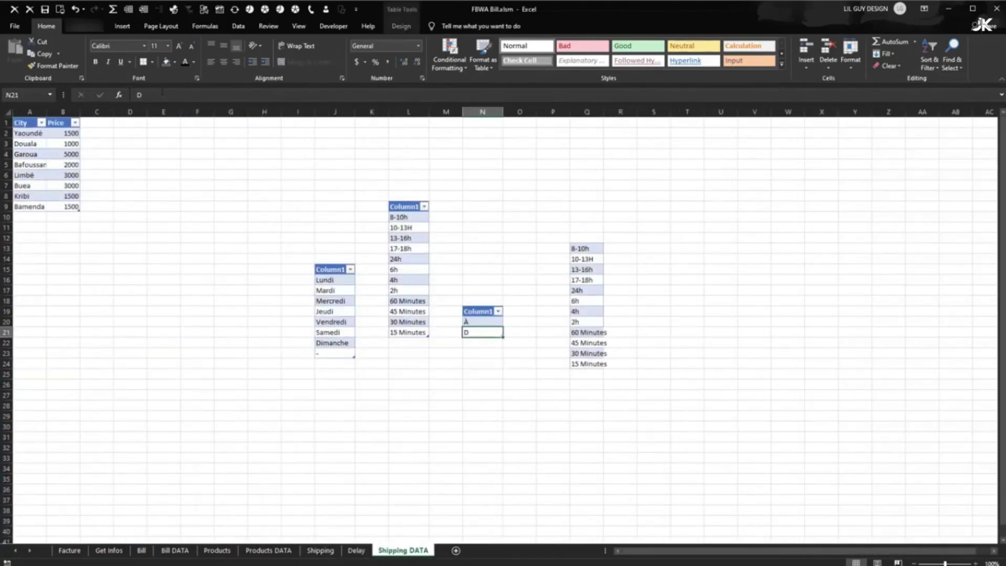
left_click(163, 93)
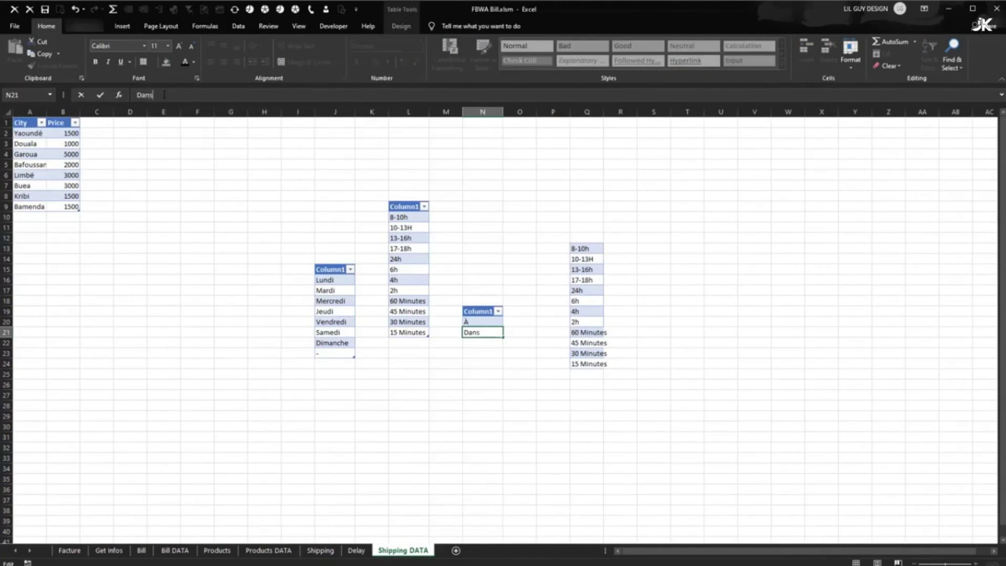
key("Return")
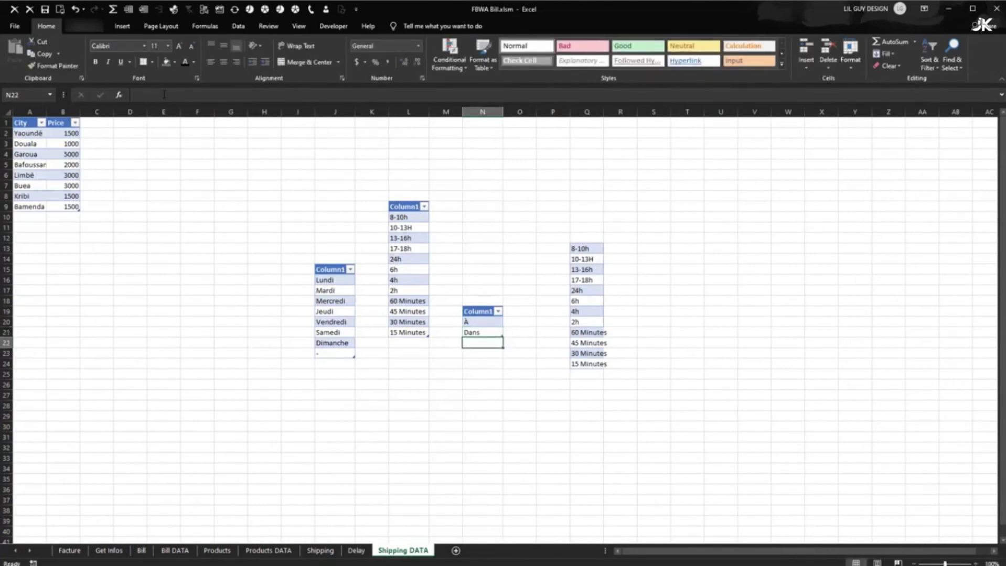
Step: Refresh the À/D slicer on the Facture sheet so it picks up the edited list
left_click(69, 551)
right_click(395, 223)
left_click(449, 294)
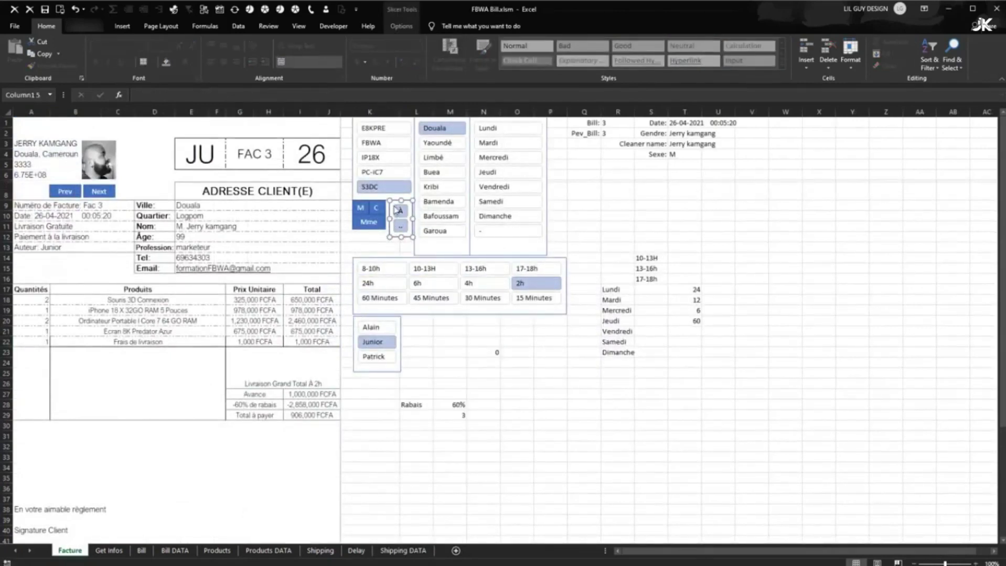
Step: Move the À/Dans slicer below the M/C/Mme slicer, set it to two columns and resize it to about 0.46" by 1.28"
left_click_drag(397, 209, 358, 240)
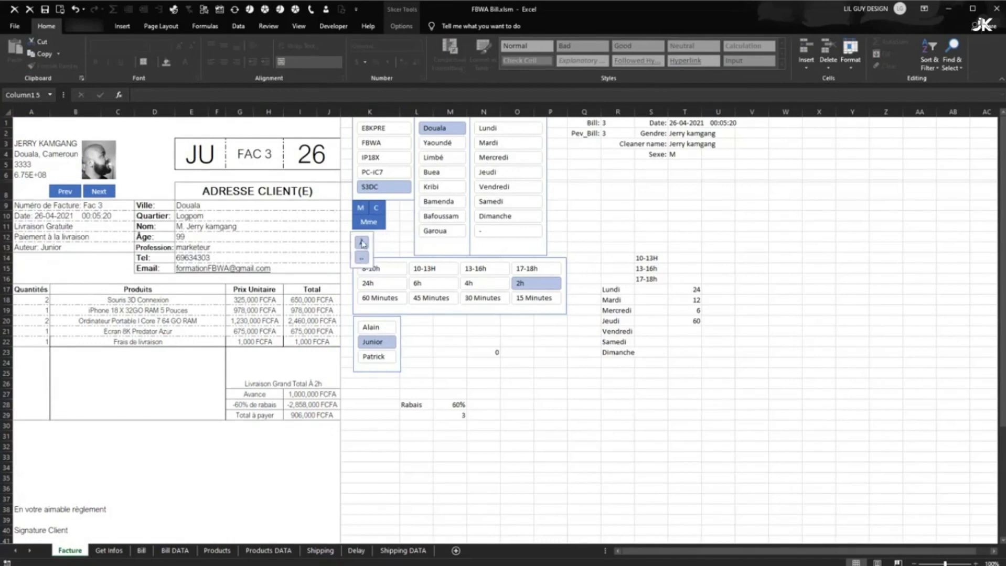
left_click(402, 26)
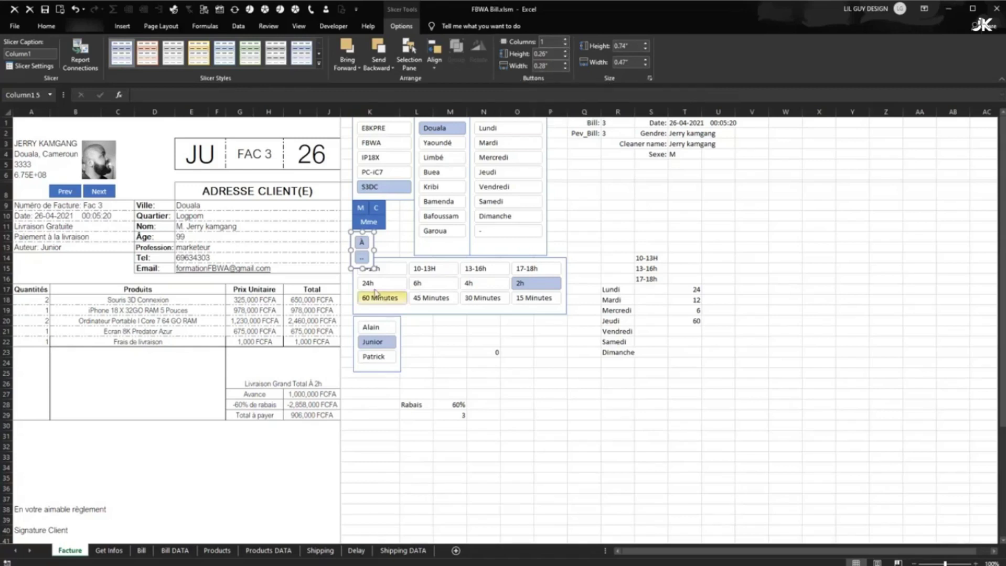
left_click_drag(396, 251, 395, 273)
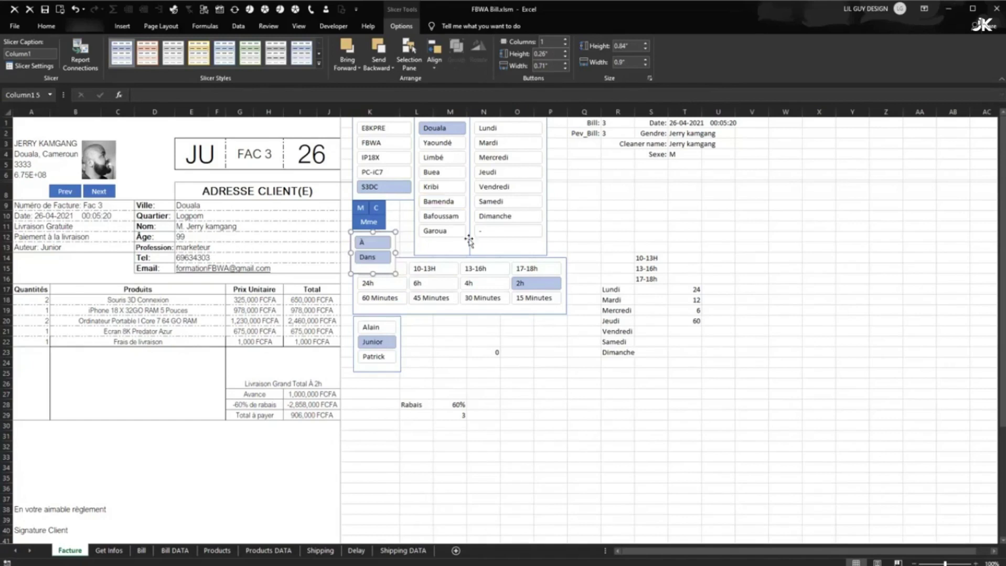
left_click(565, 42)
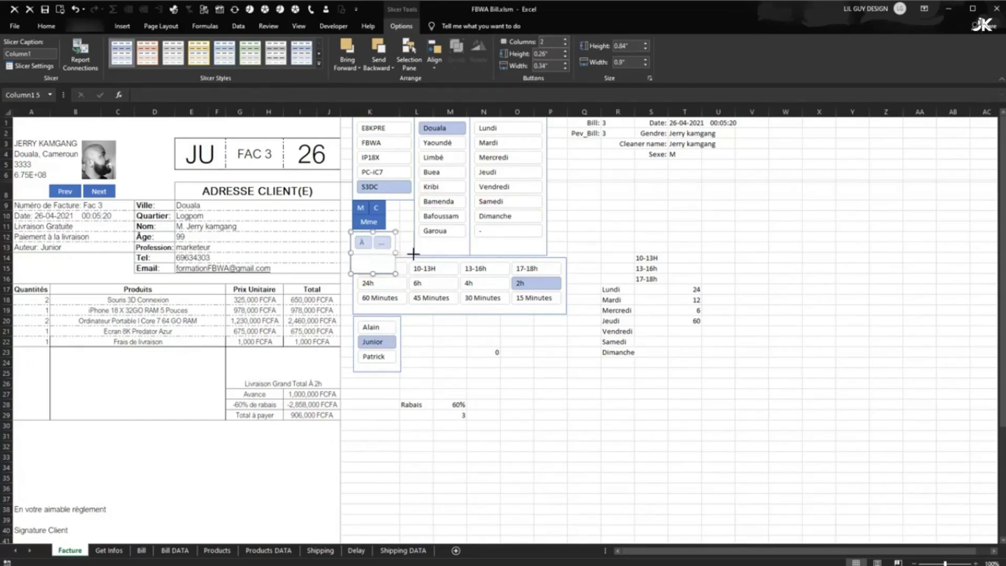
left_click_drag(413, 254, 414, 255)
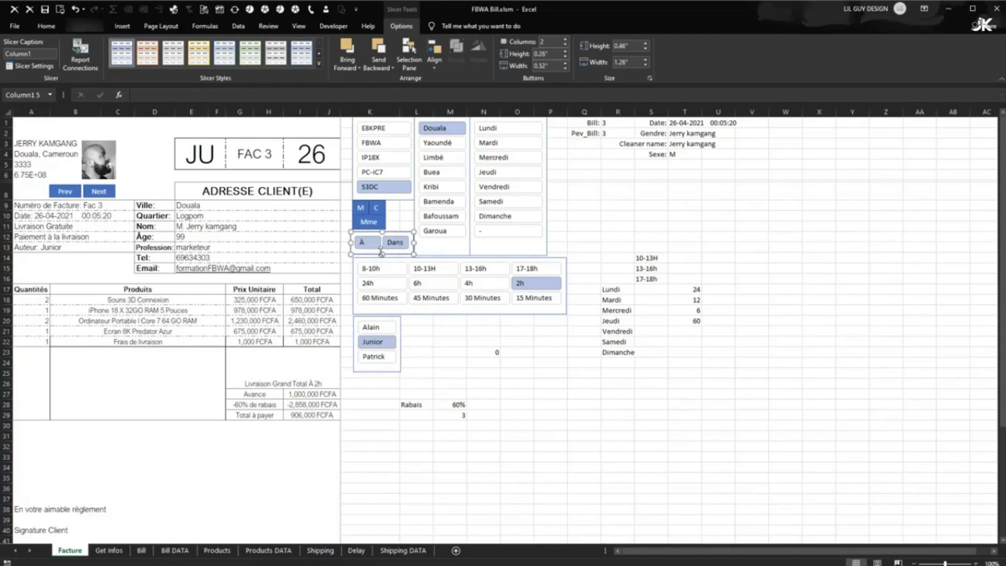
left_click(473, 340)
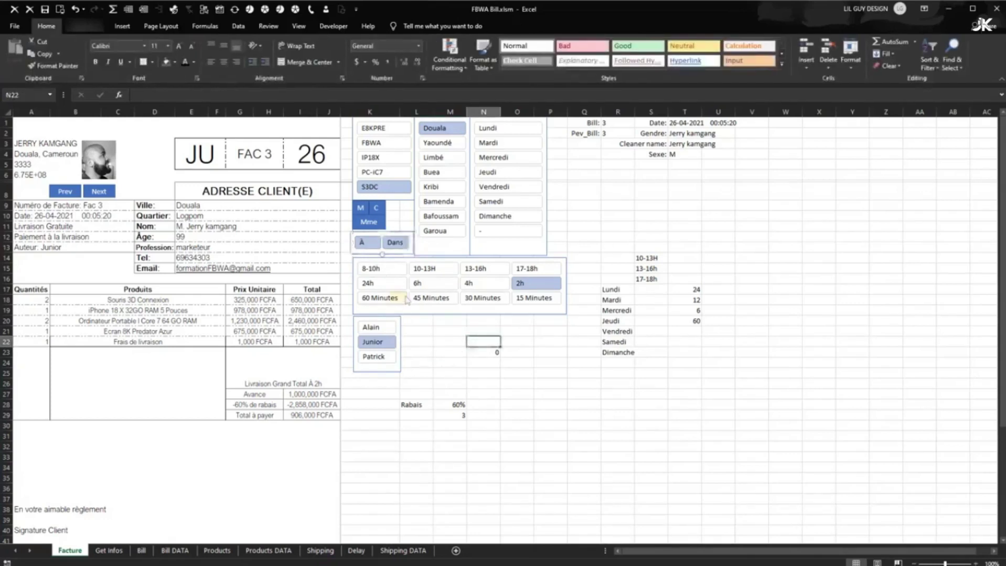
Step: Test the Livraison line by filtering to Dans and back to À, and the day slicer to Lundi and "-"
left_click(395, 243)
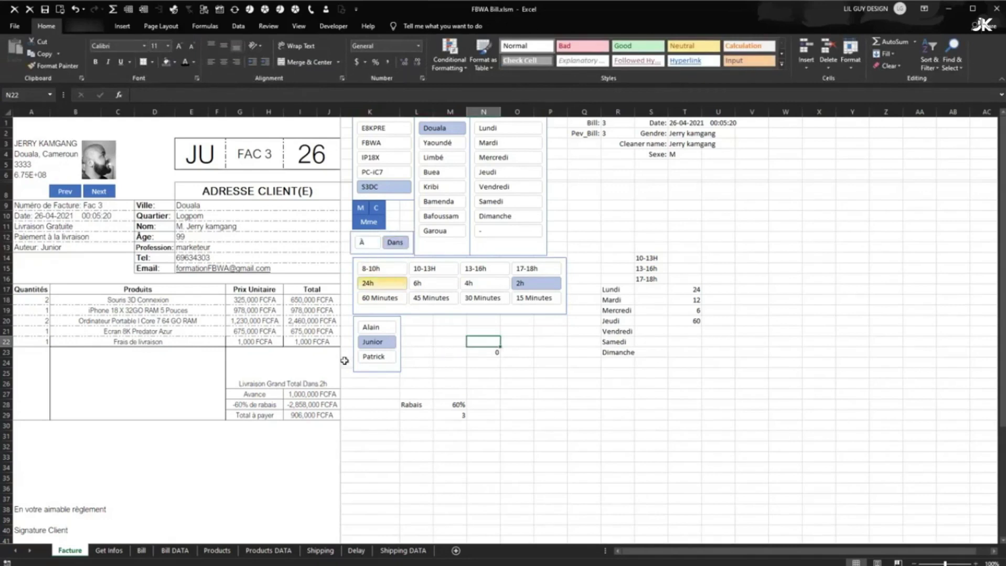
left_click(365, 243)
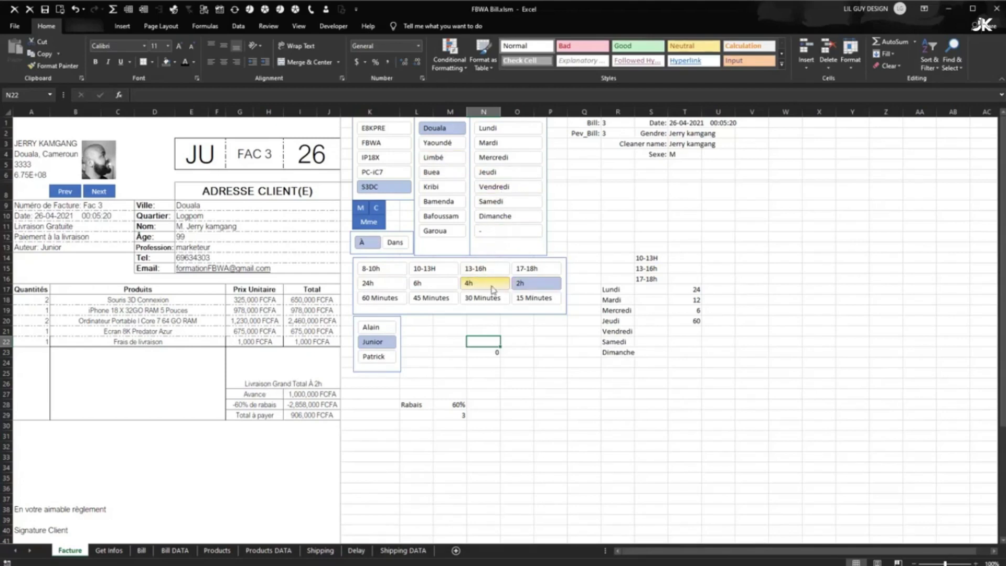
left_click(508, 131)
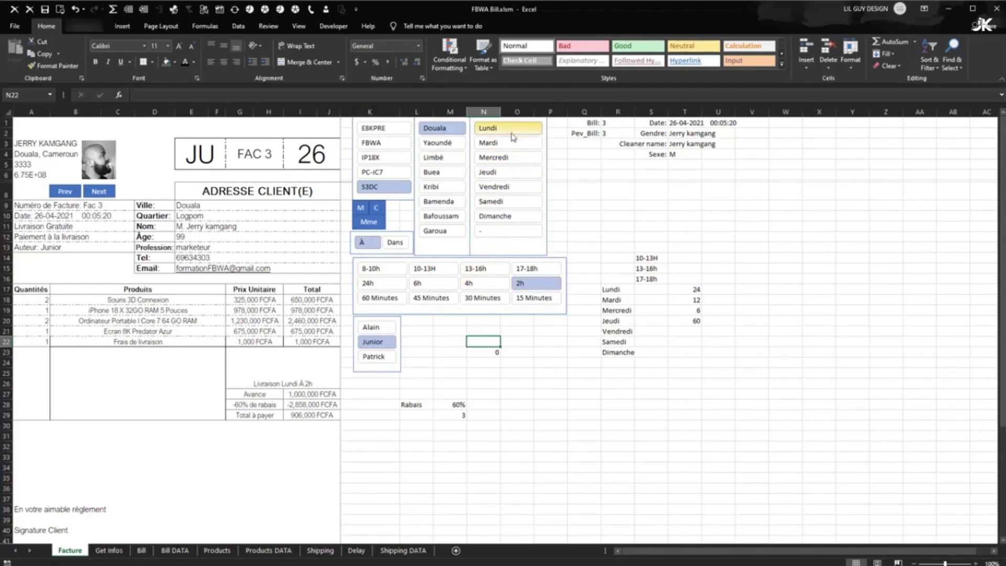
left_click(508, 231)
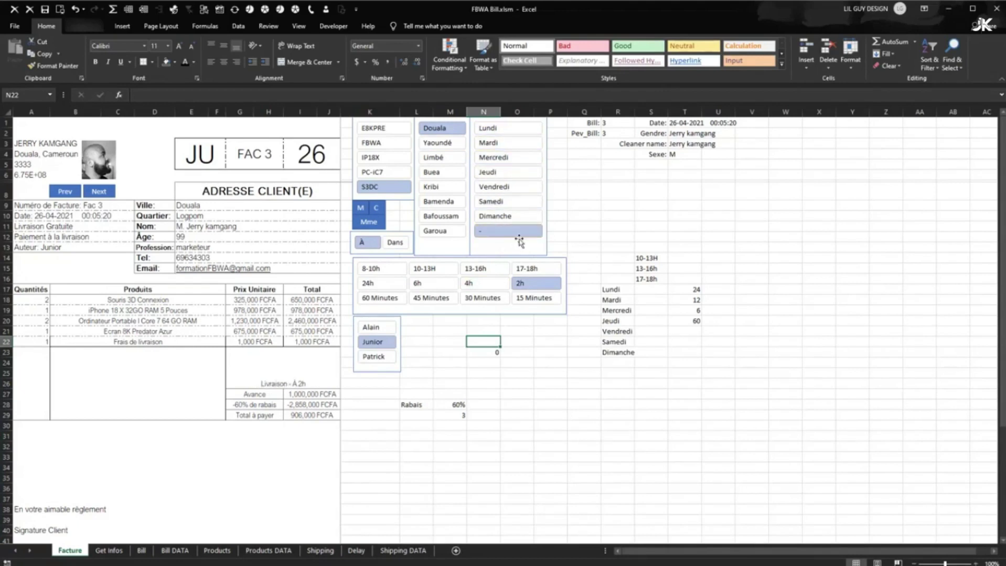
left_click(638, 208)
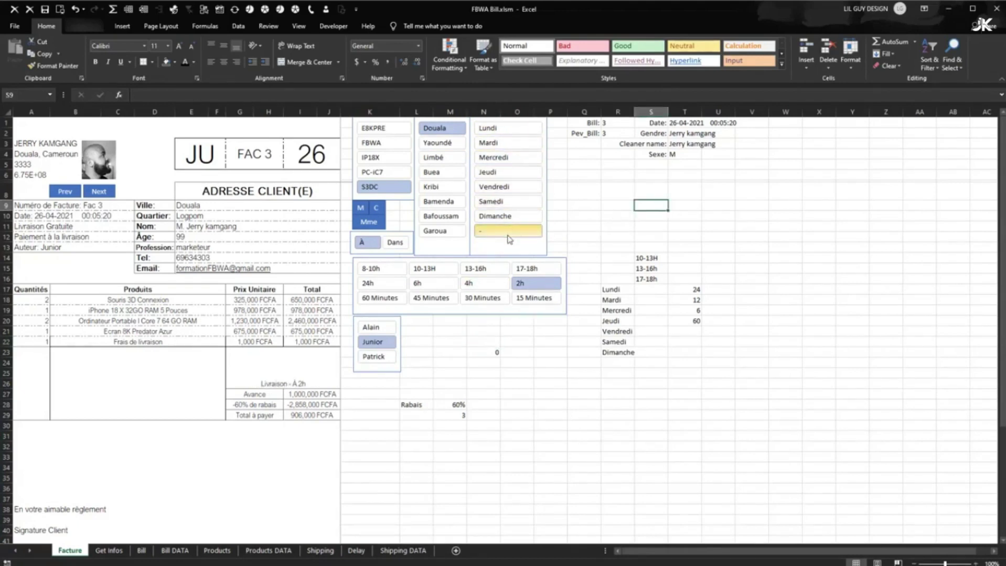
Step: Switch the day slicer between Vendredi, Mardi and Lundi to test the Livraison line, ending on Lundi
left_click(528, 167)
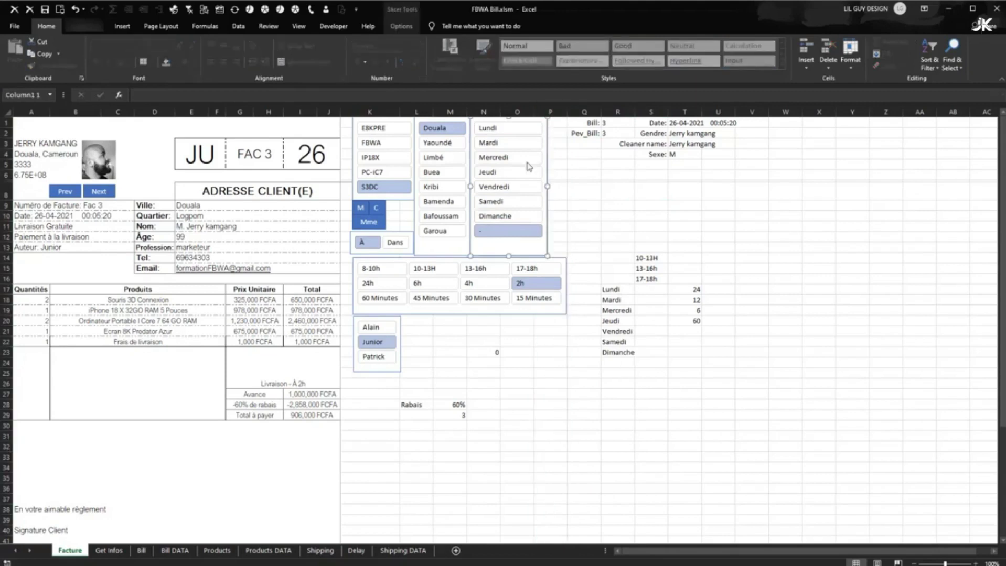
left_click_drag(506, 231, 515, 174)
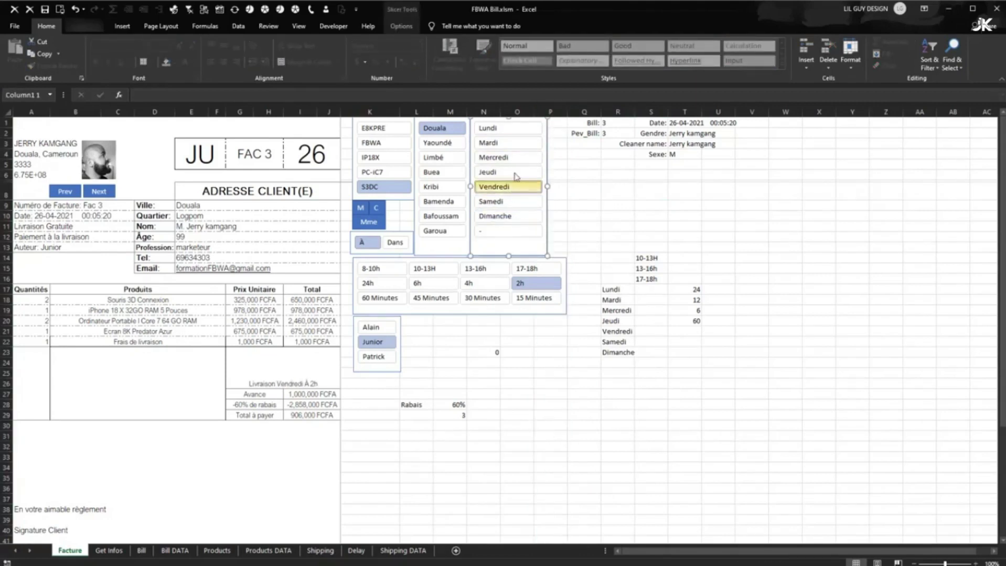
left_click(512, 142)
left_click(511, 128)
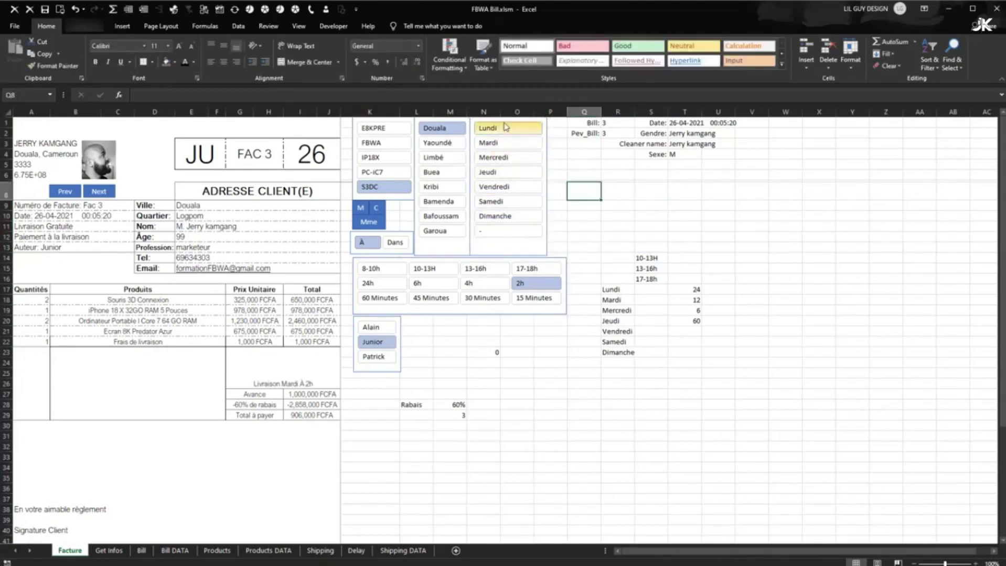
left_click(509, 187)
left_click(508, 142)
left_click(508, 128)
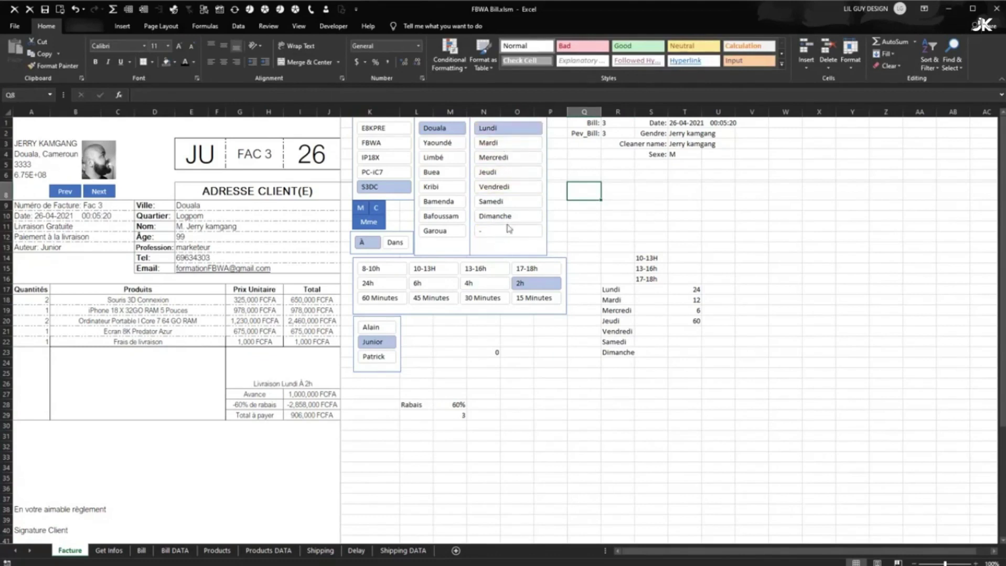
Step: Step the day slicer through Mardi to Dimanche, leave it on Dimanche, and filter the À/Dans slicer to Dans
left_click(523, 145)
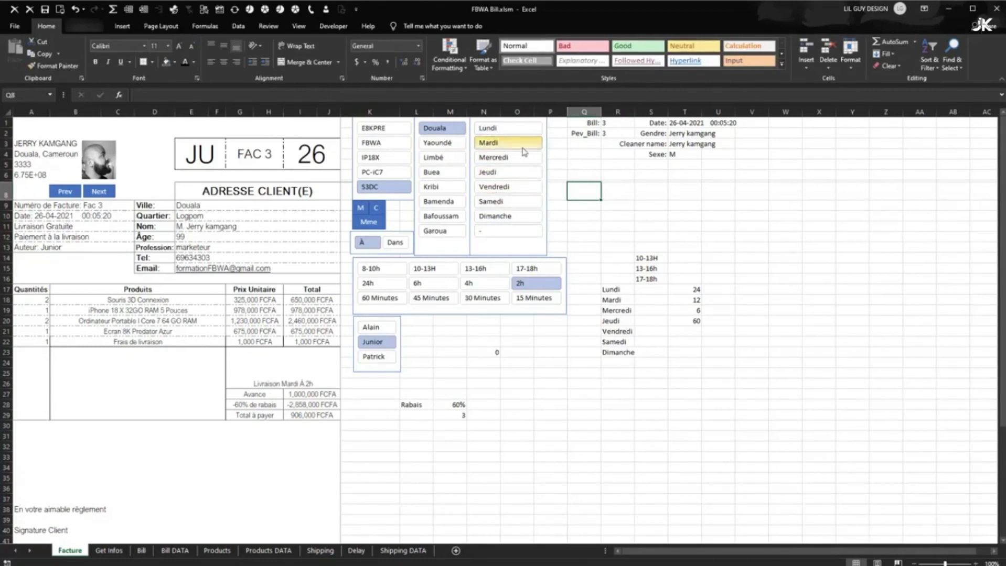
left_click(523, 157)
left_click(522, 172)
left_click(523, 187)
left_click(522, 201)
left_click(521, 218)
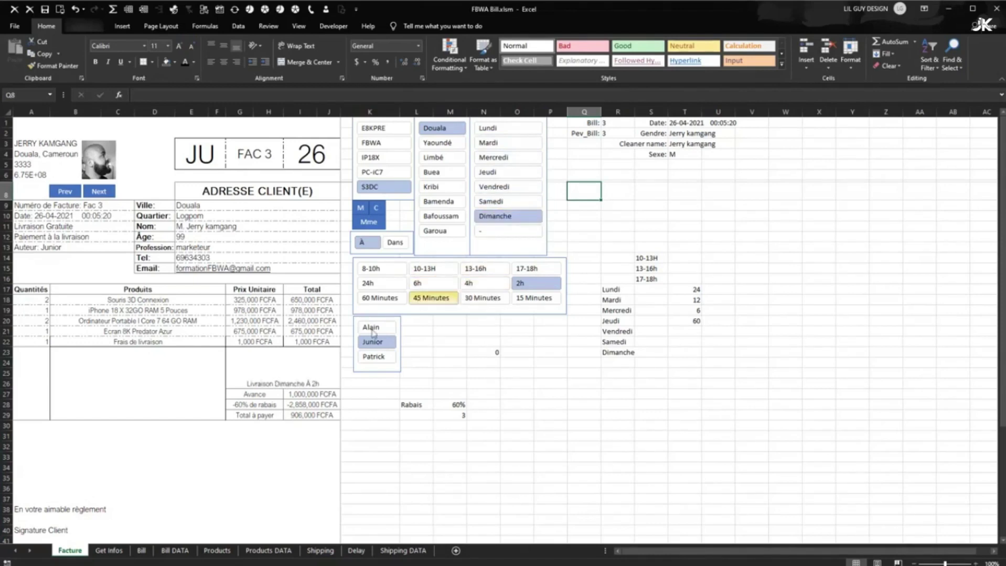
left_click(396, 243)
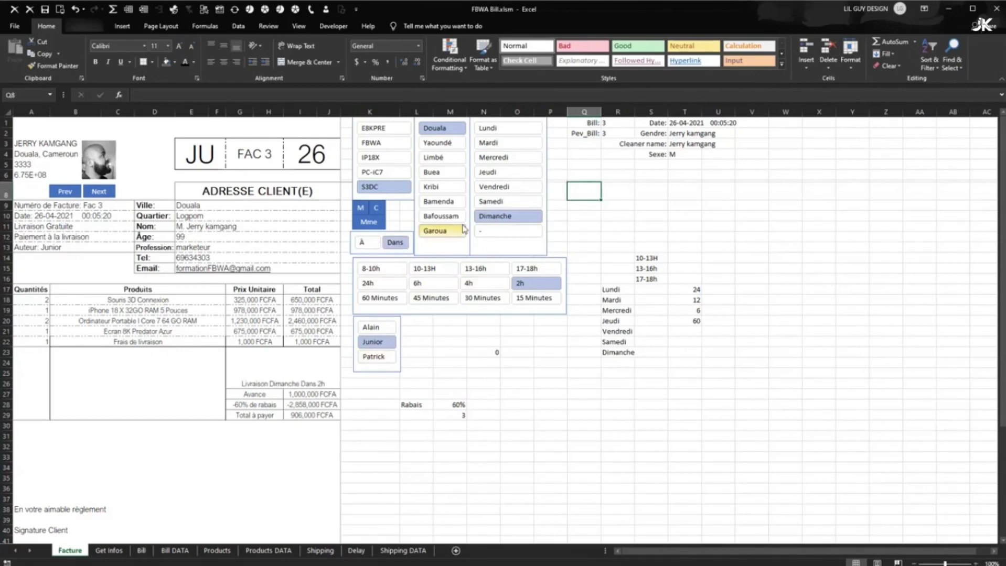
Step: Wrap the Livraison formula in G26 in the UPPER function
left_click(262, 382)
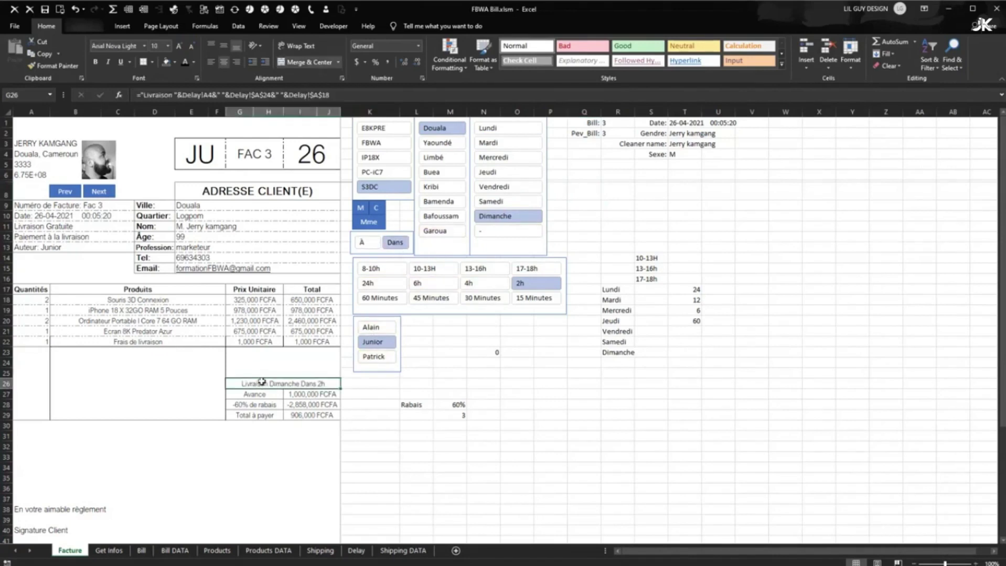
left_click(420, 421)
left_click(271, 386)
key("F2")
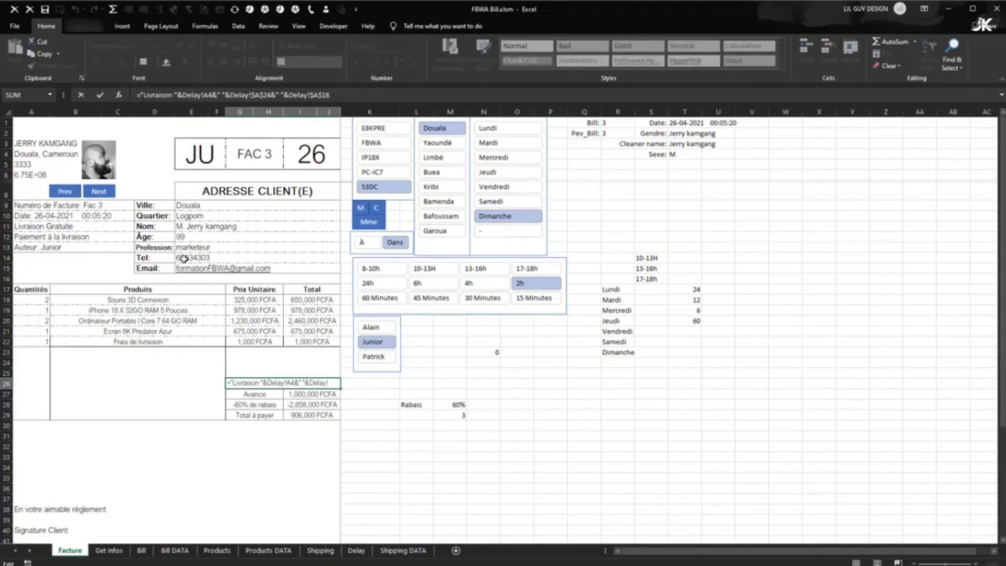
type("upper")
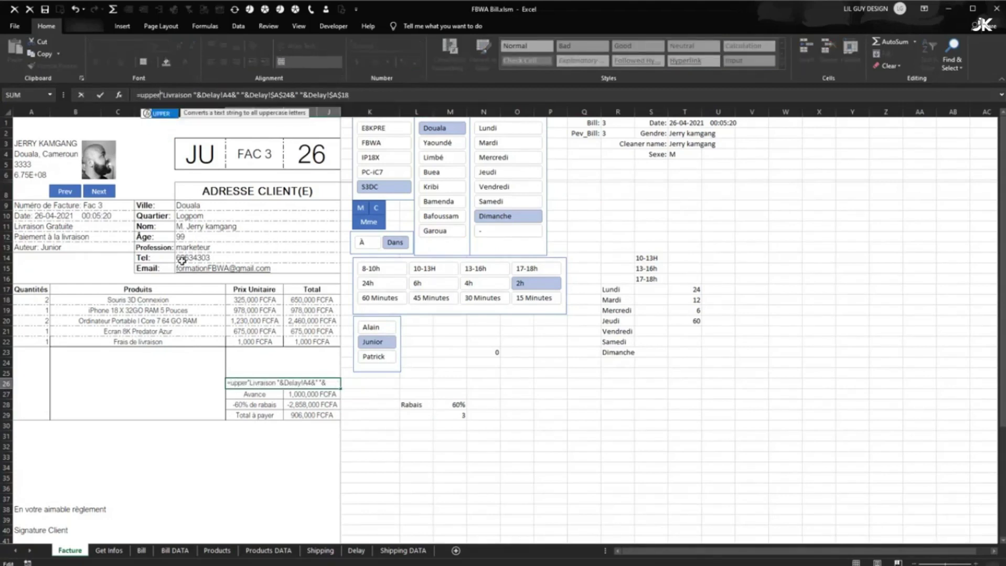
double_click(168, 118)
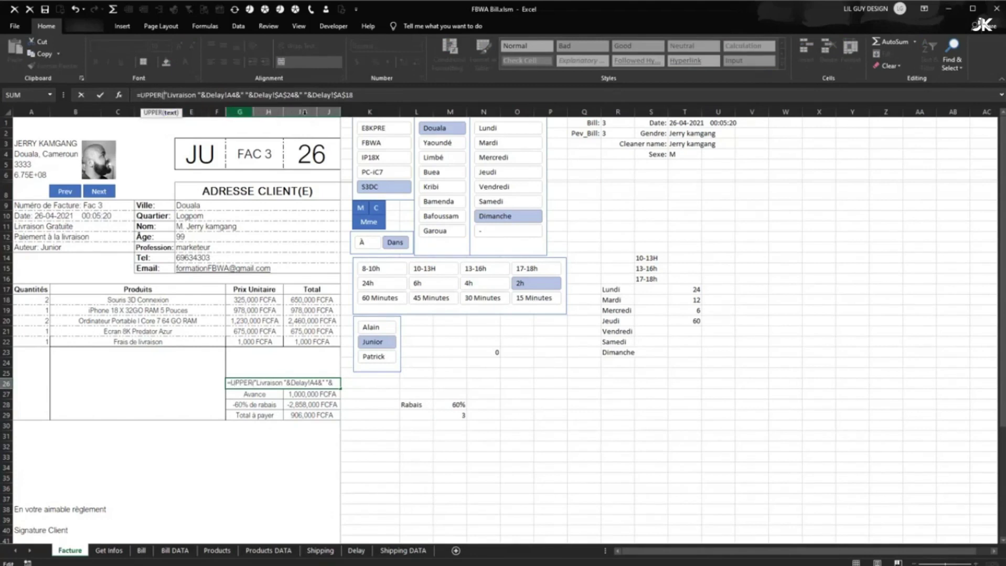
left_click(366, 95)
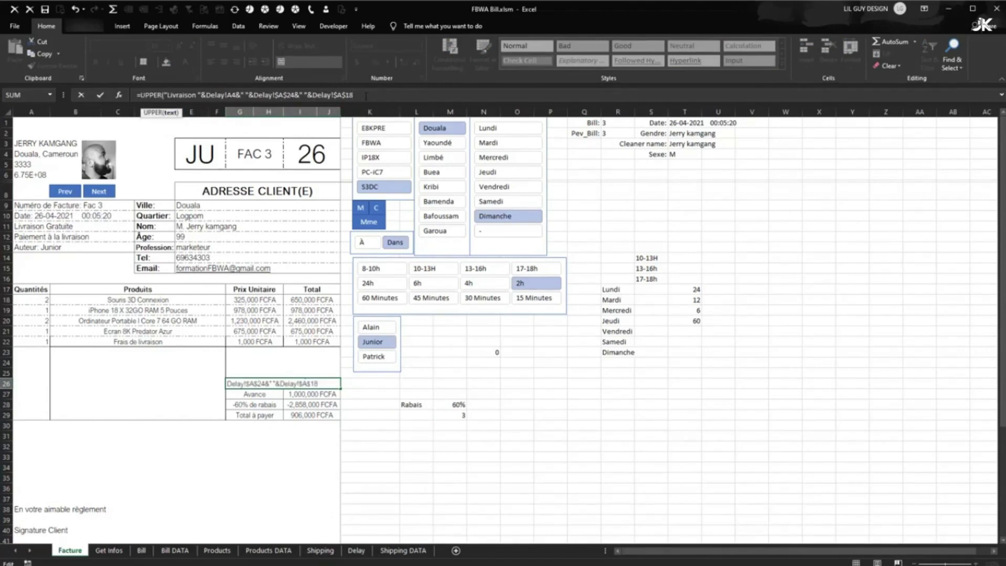
type(")")
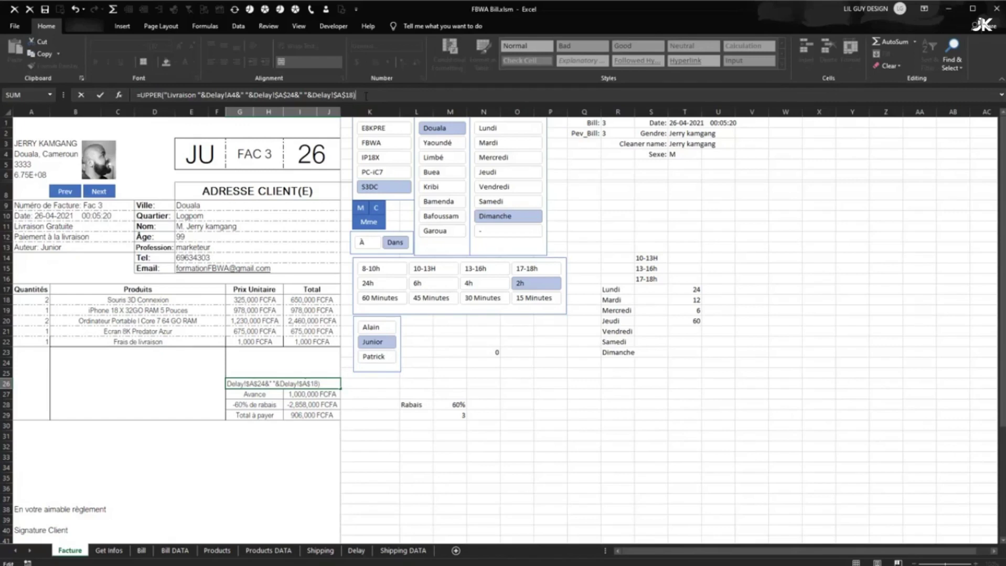
key("Return")
Step: Make the Livraison line in G26 bold and reselect the cell
left_click(278, 382)
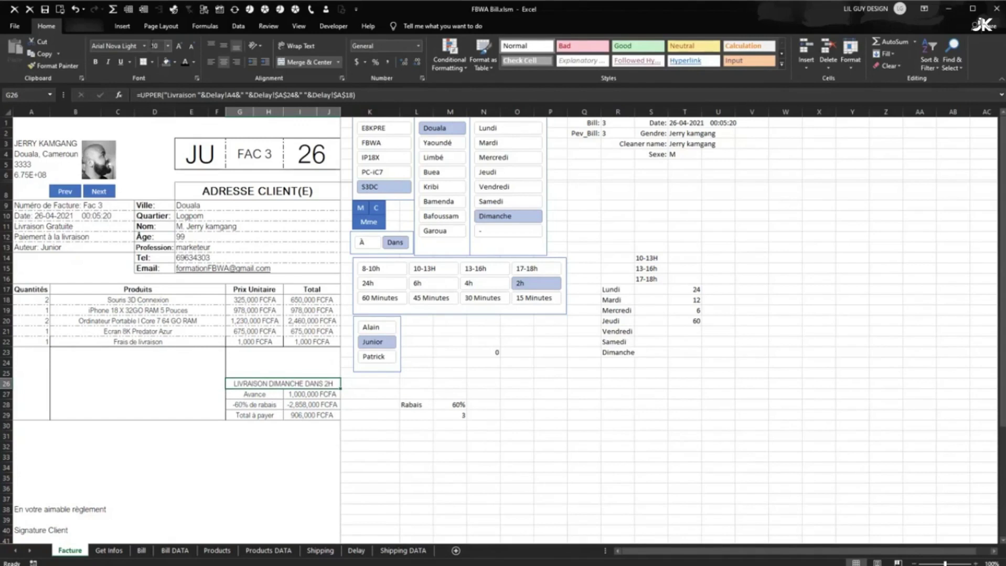
left_click(95, 62)
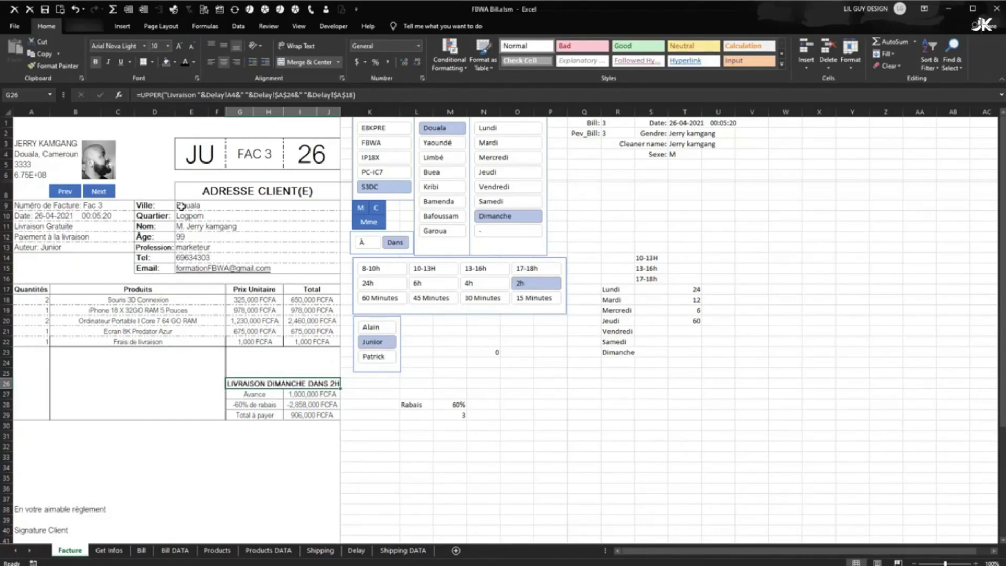
left_click(426, 458)
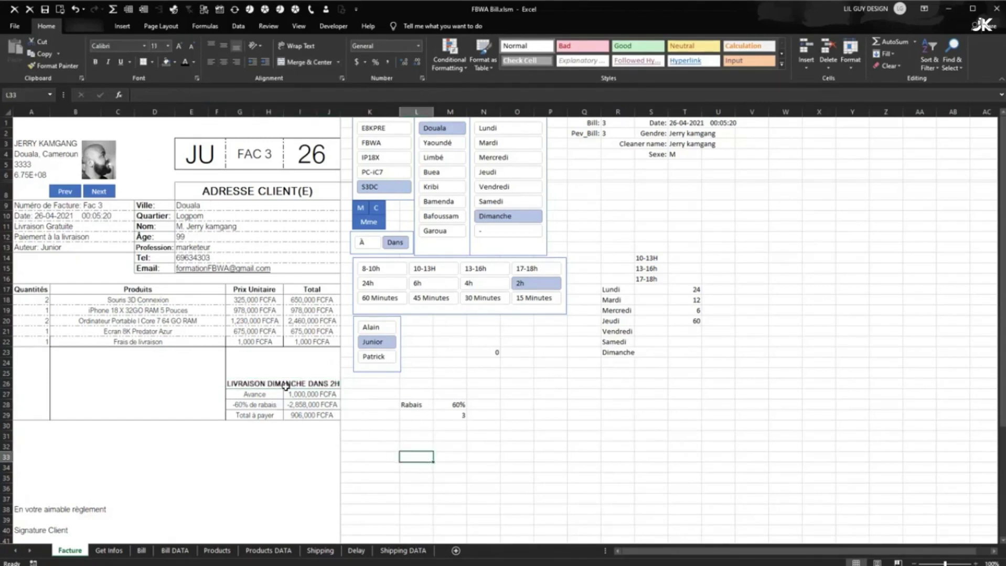
left_click(286, 384)
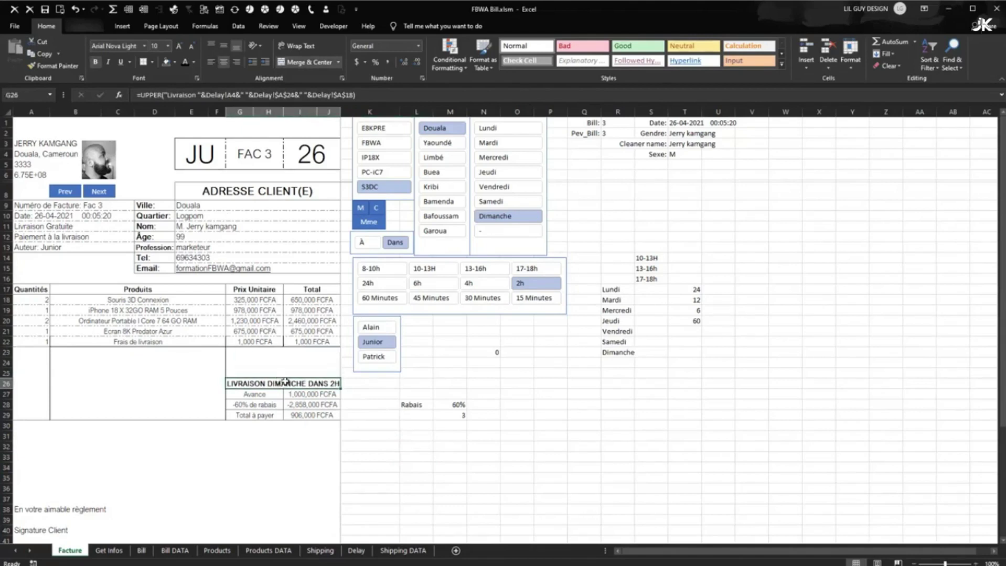
Step: Set the font size of the Livraison line in G26 to 9
left_click(408, 394)
left_click(313, 385)
left_click(392, 435)
left_click(300, 384)
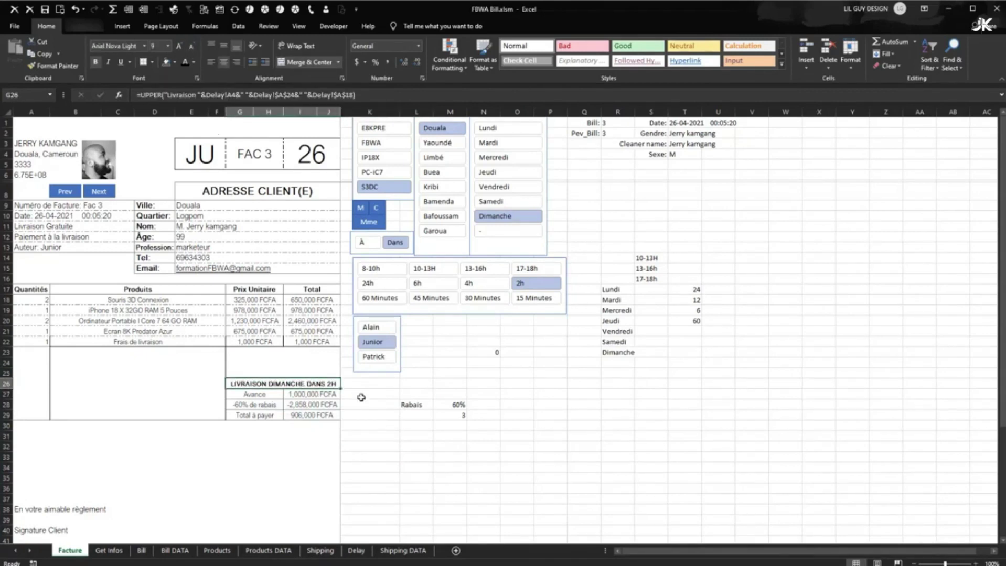
Step: Test the Livraison line by choosing Mardi and 13-16h in the slicers, set the day back to Dimanche, and reselect G26
left_click(514, 190)
left_click(519, 141)
left_click(469, 269)
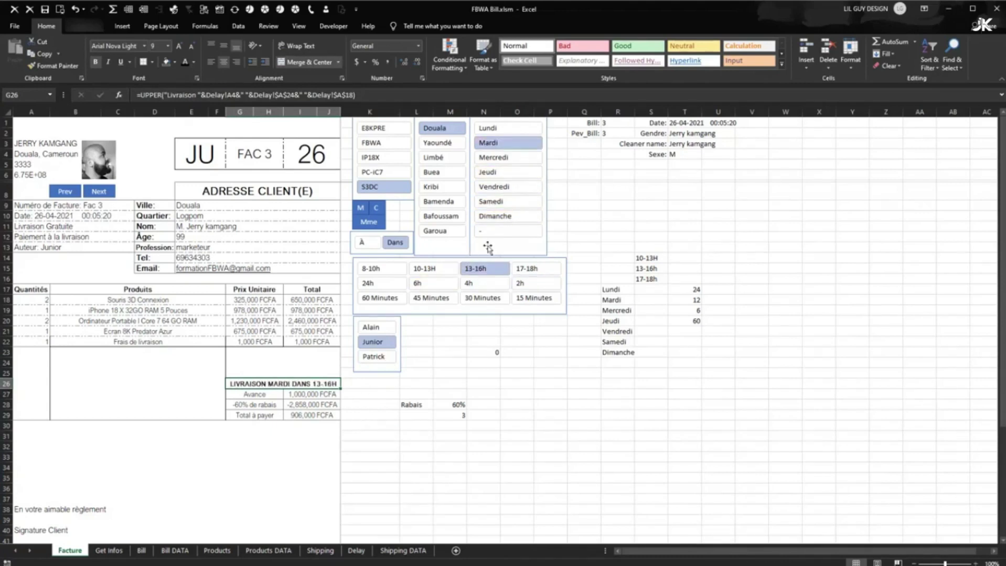
left_click(496, 217)
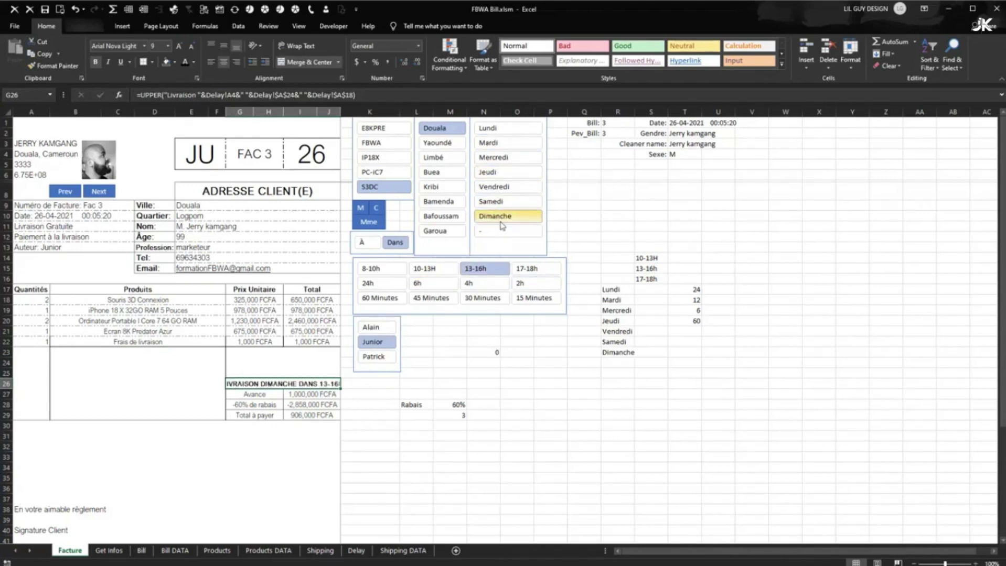
left_click(359, 406)
left_click(303, 386)
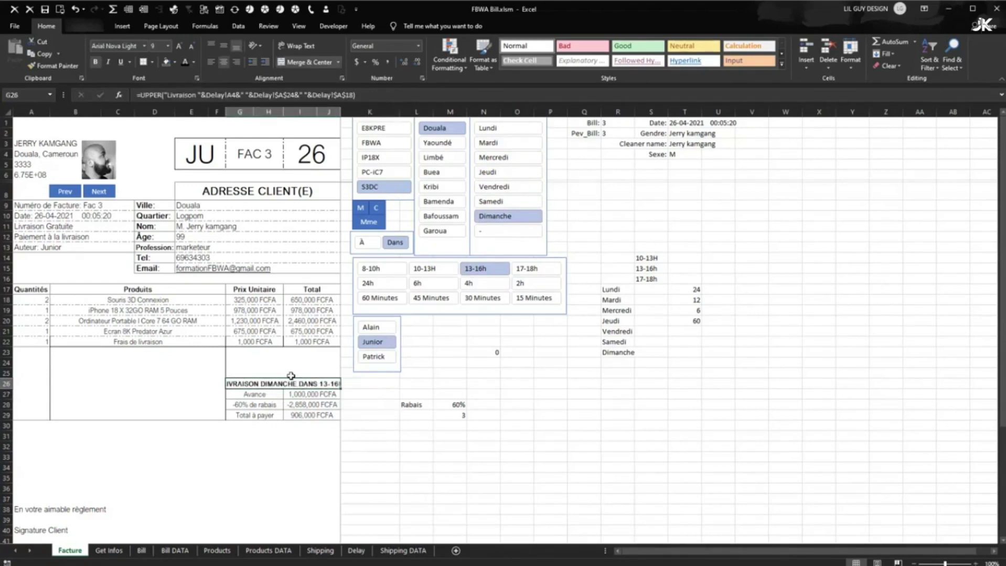
Step: Unmerge the empty block G23:J25 above the Livraison line and collapse rows 51 and 52 at the invoice's foot
left_click(277, 369)
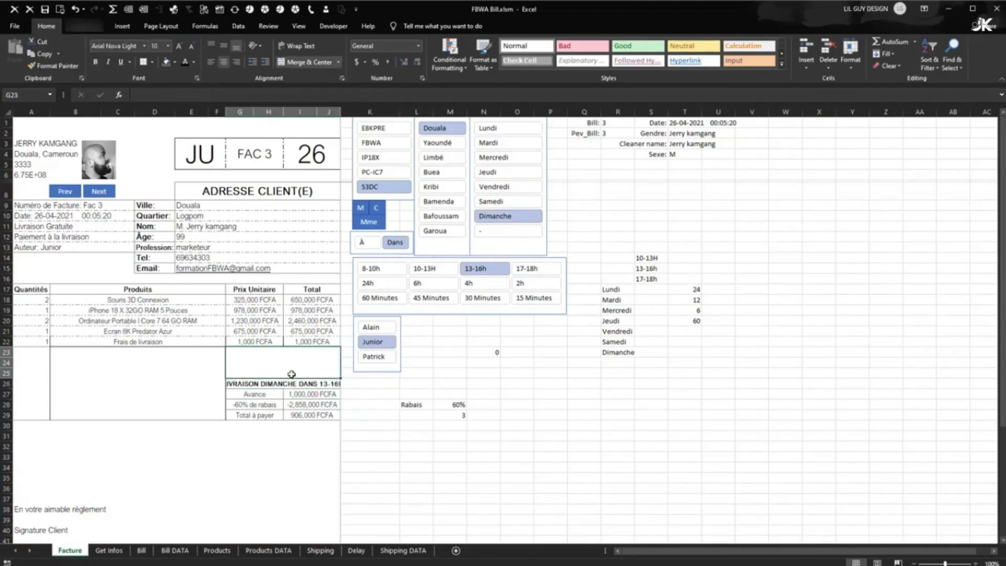
left_click(302, 63)
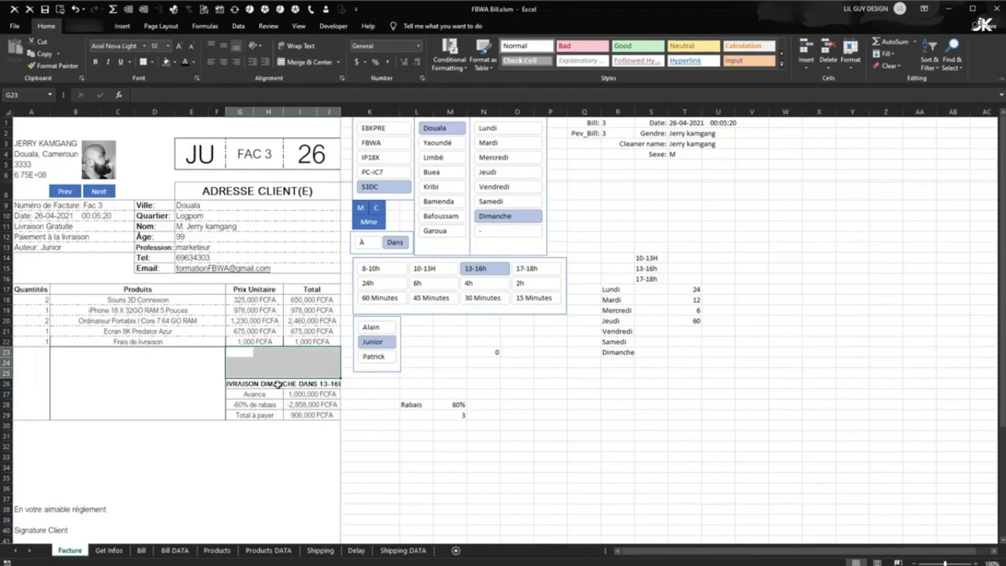
left_click(128, 399)
scroll(162, 431, "down", 8)
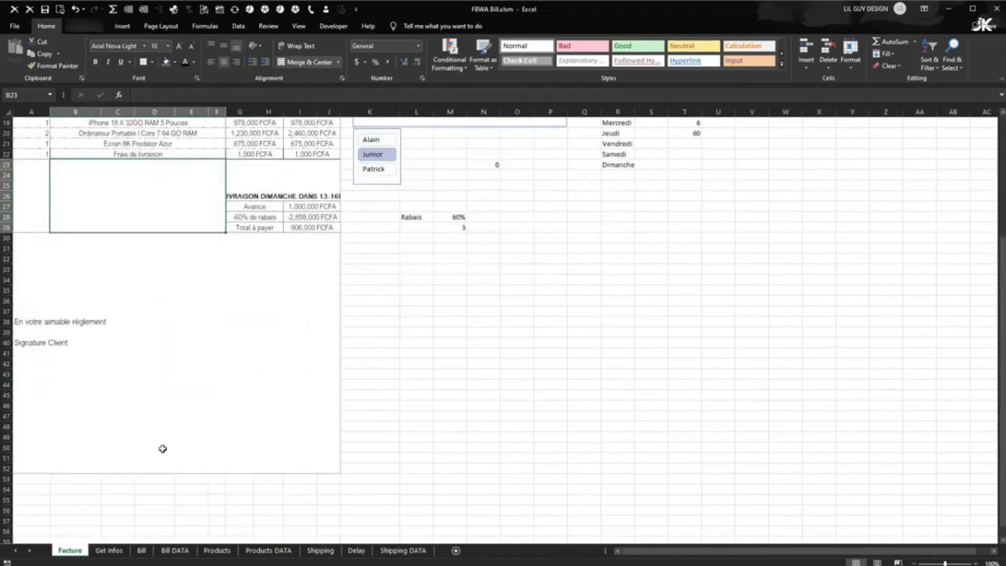
left_click_drag(9, 411, 9, 389)
scroll(199, 468, "up", 4)
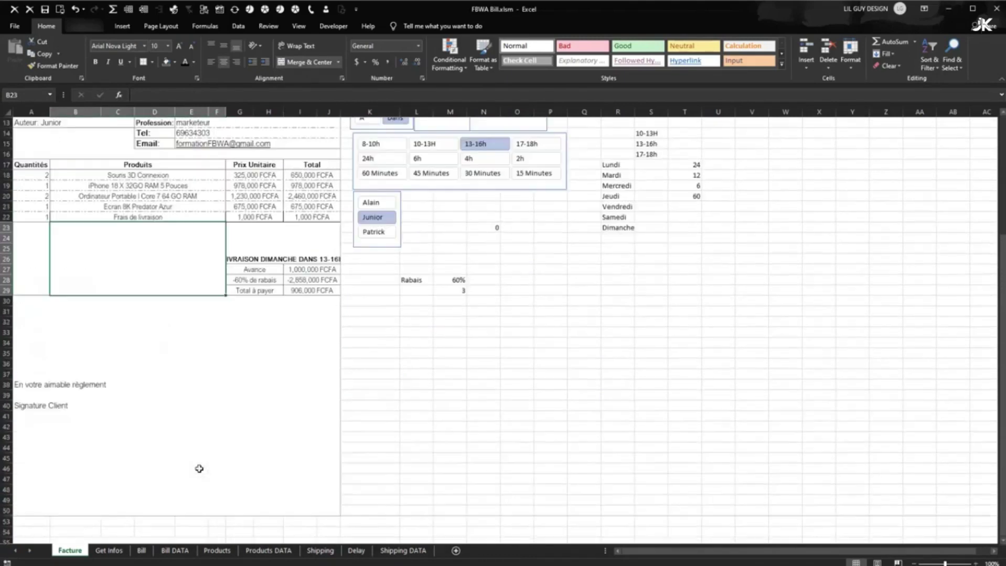
Step: Increase the height of row 26 to about double and check the invoice in the print preview
left_click(5, 259)
left_click_drag(5, 265, 5, 277)
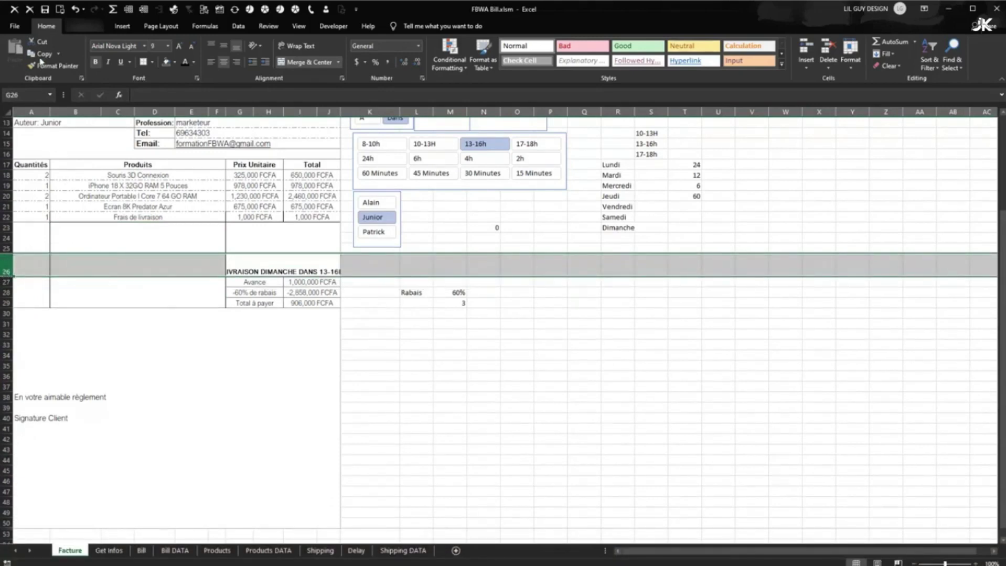
left_click(16, 26)
left_click(30, 209)
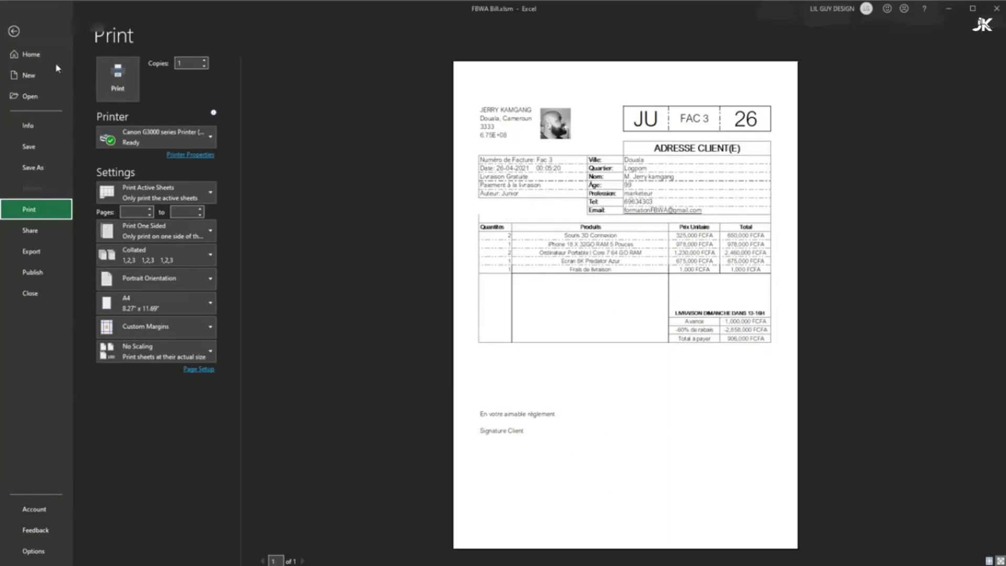
left_click(14, 31)
Step: Turn on text wrapping for the Livraison line in G26
left_click(269, 288)
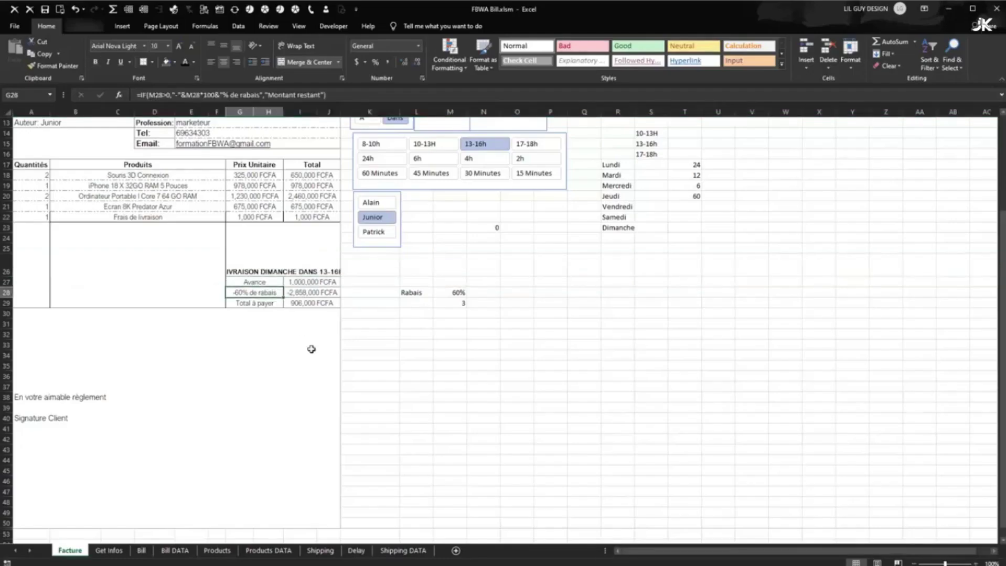
scroll(305, 348, "up", 4)
left_click(254, 396)
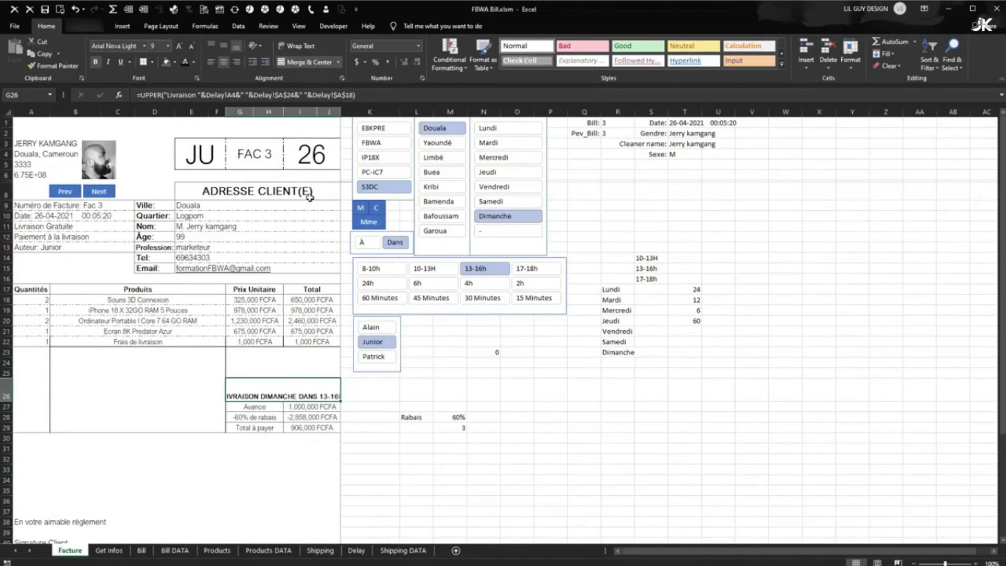
left_click(298, 46)
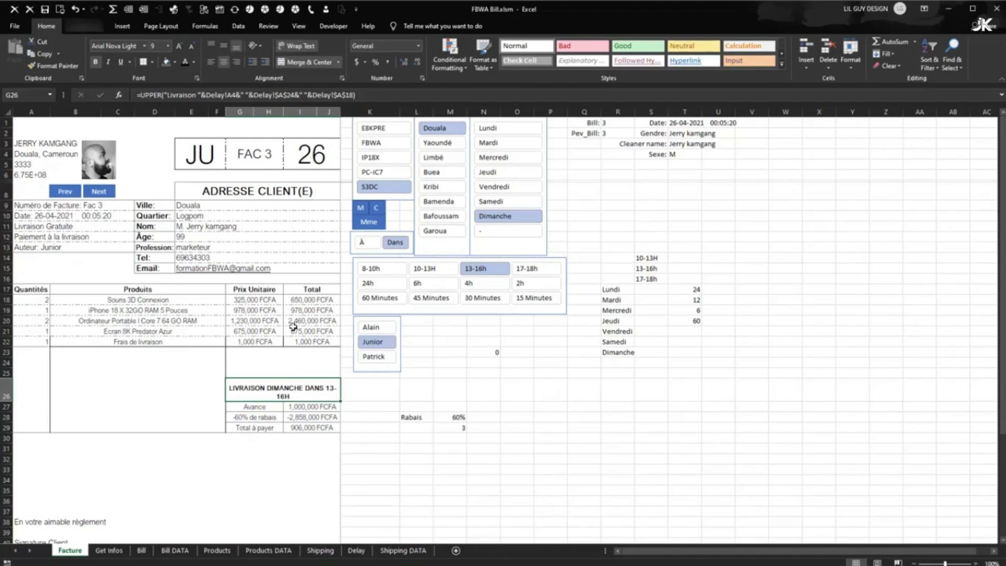
left_click(297, 47)
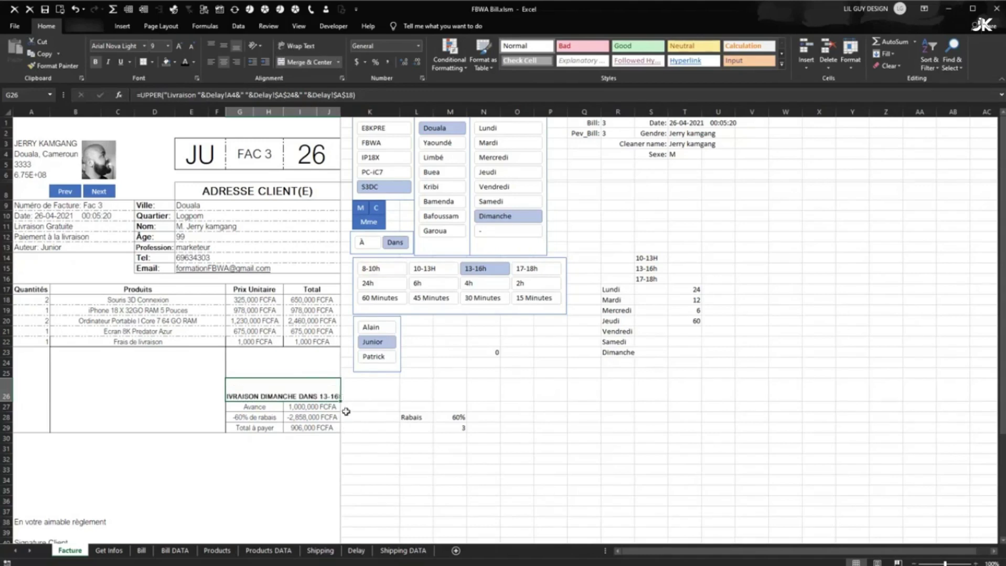
left_click(422, 383)
left_click(280, 394)
left_click(298, 46)
left_click(382, 407)
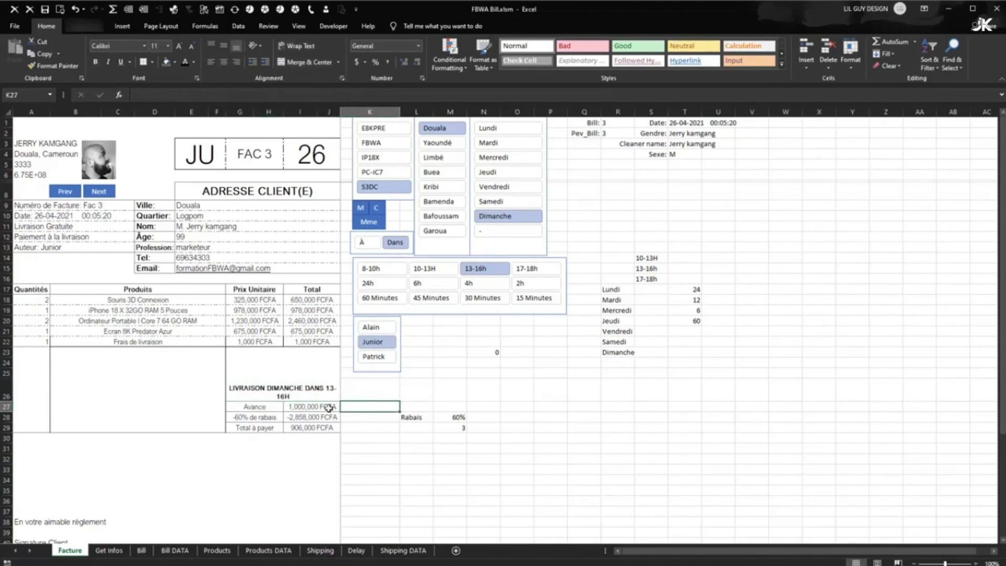
Step: Increase the font size of the Livraison line in G26 to 11
left_click(286, 391)
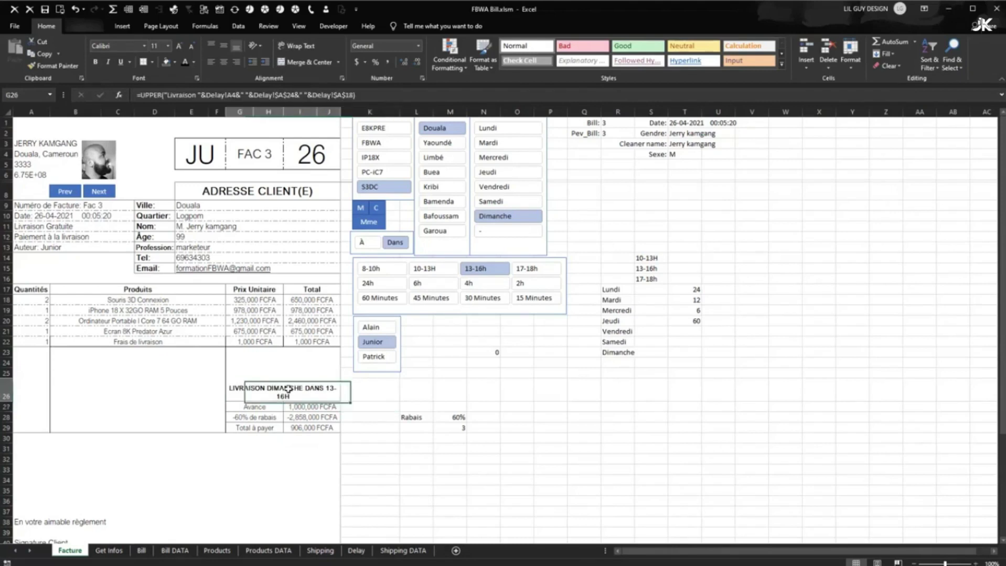
left_click(343, 395)
left_click(287, 391)
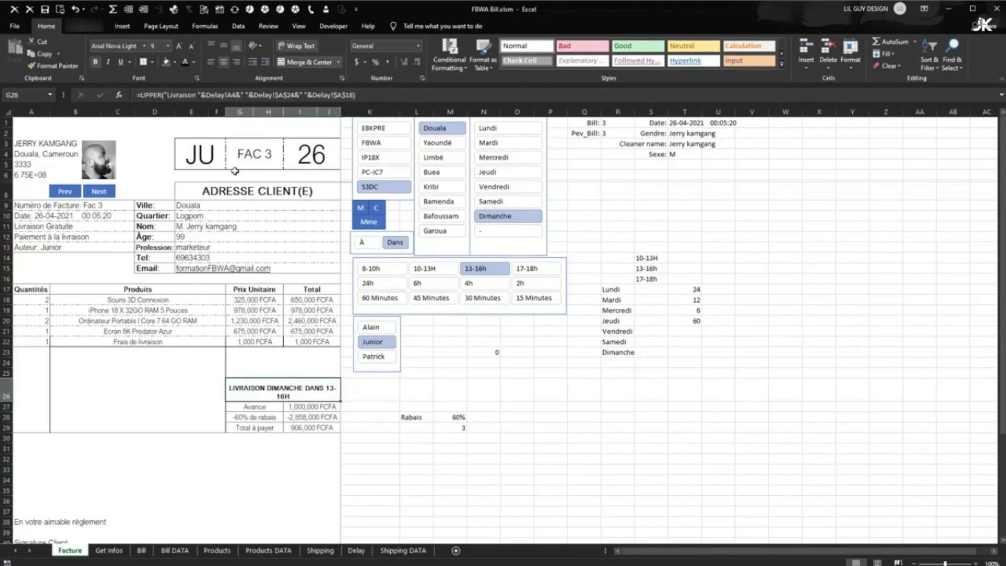
left_click(179, 46)
left_click(178, 46)
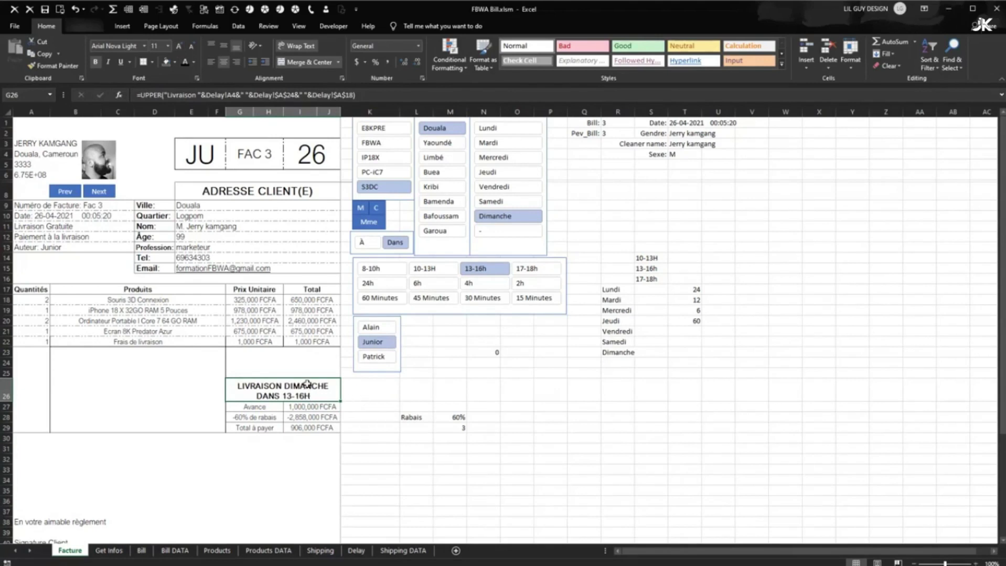
left_click(352, 392)
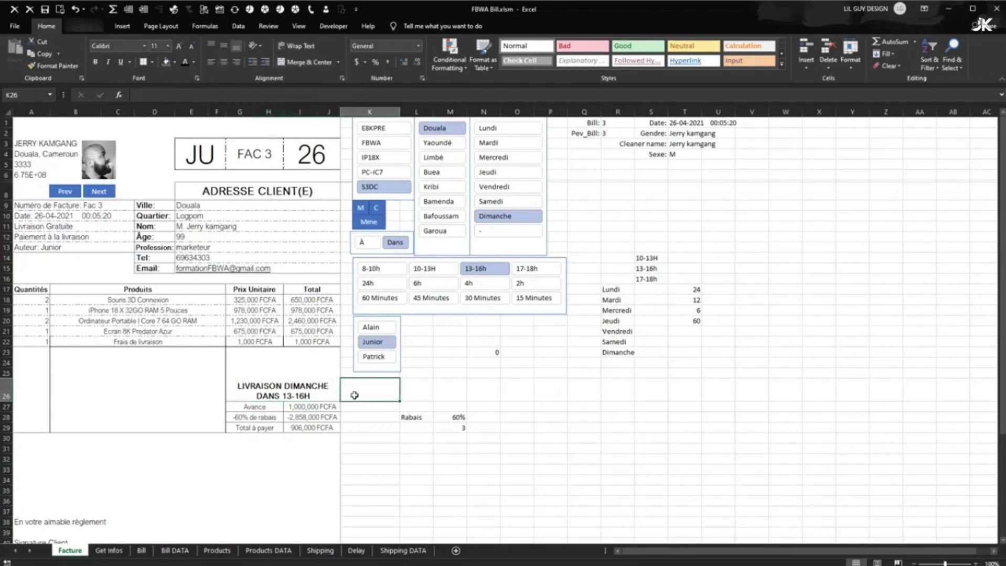
left_click(290, 390)
right_click(291, 391)
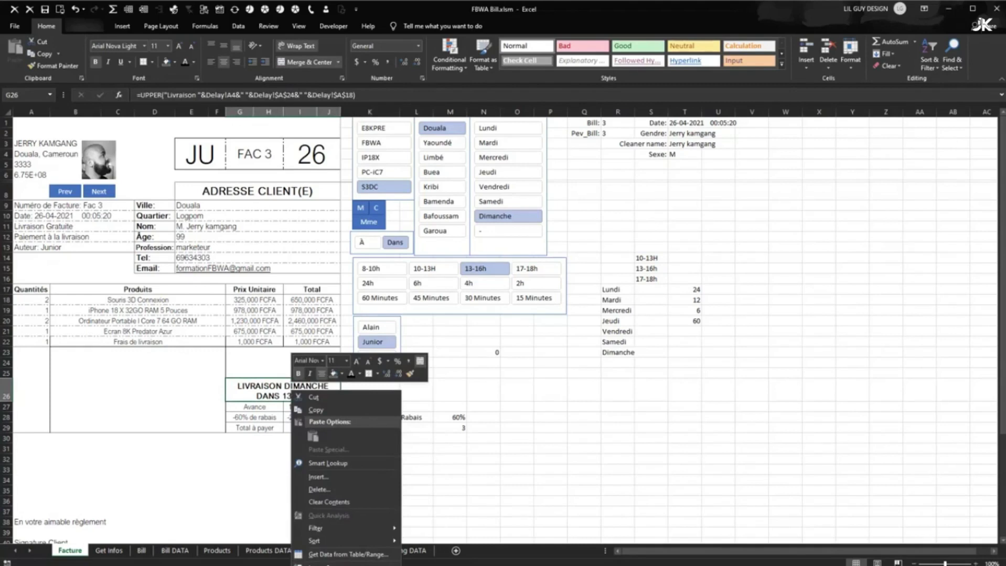
left_click(265, 388)
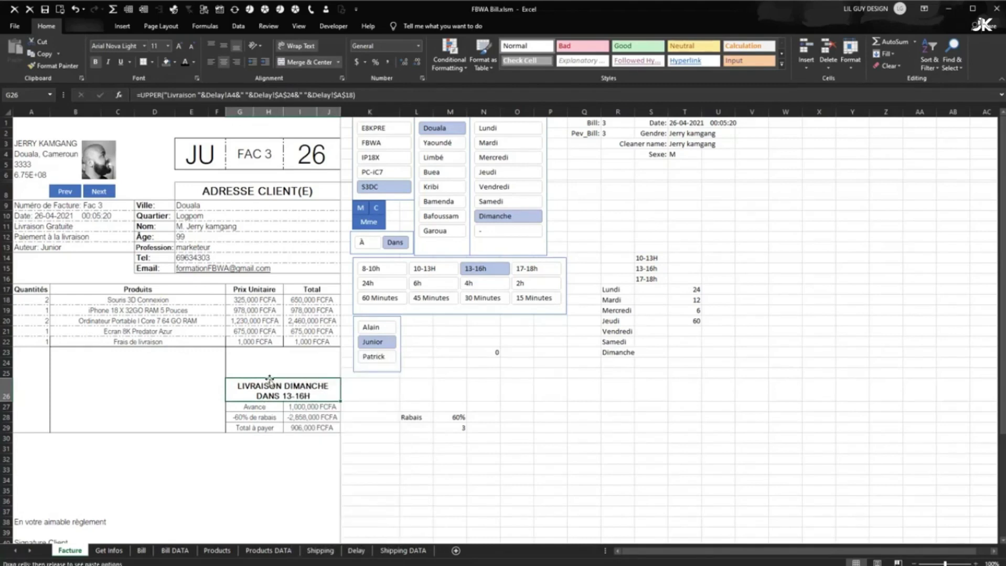
scroll(280, 380, "down", 4)
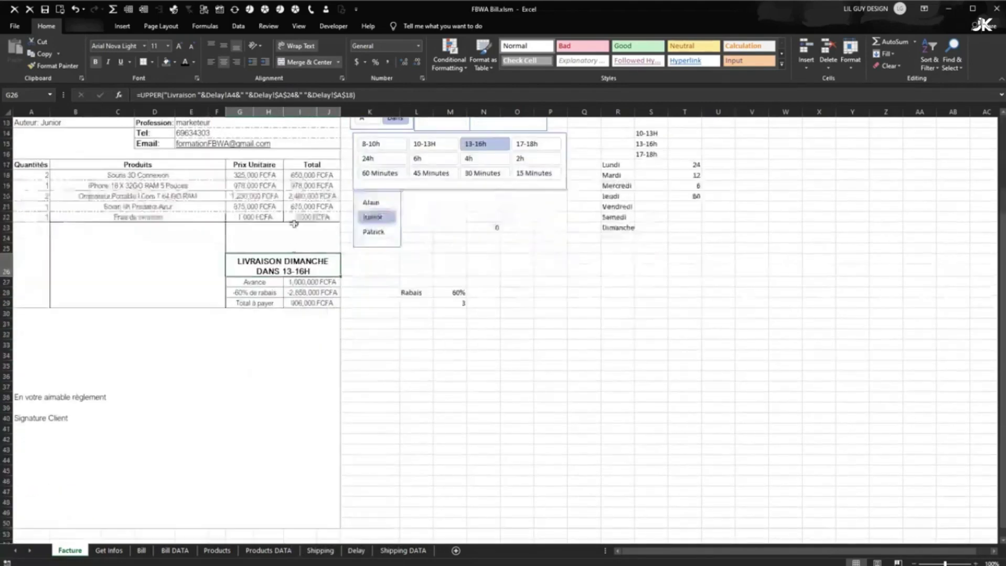
right_click(288, 264)
left_click(323, 453)
left_click_drag(364, 316, 561, 174)
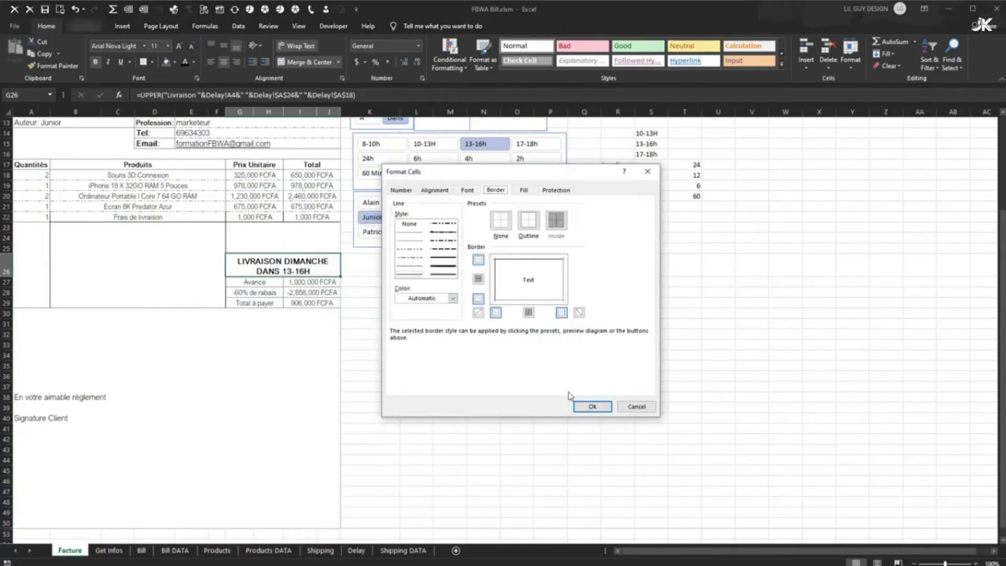
left_click(592, 407)
left_click(554, 427)
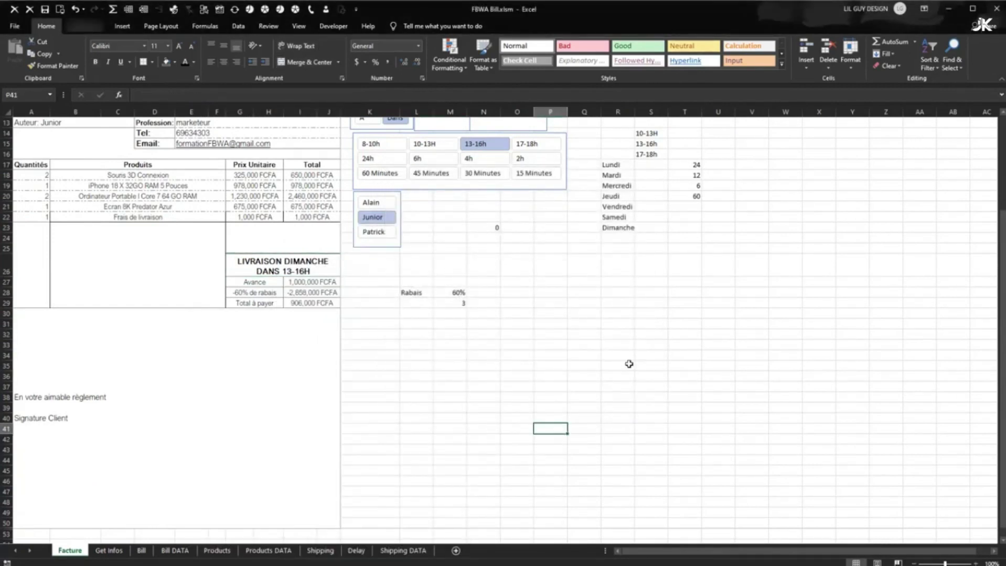
Step: Apply a thick solid outline border to the Livraison cell G26 and check the invoice in the print preview
scroll(344, 404, "up", 2)
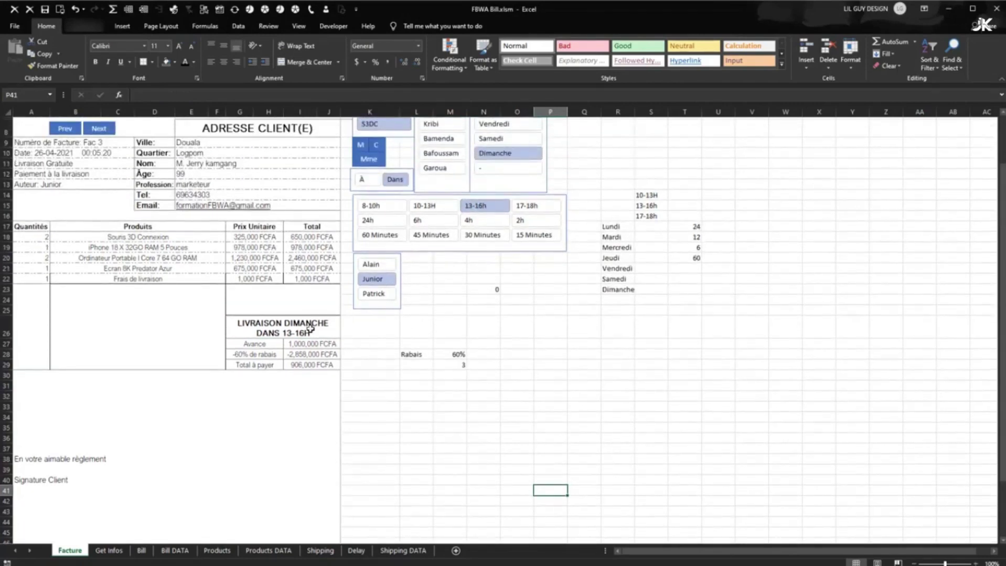
left_click(336, 317)
right_click(310, 326)
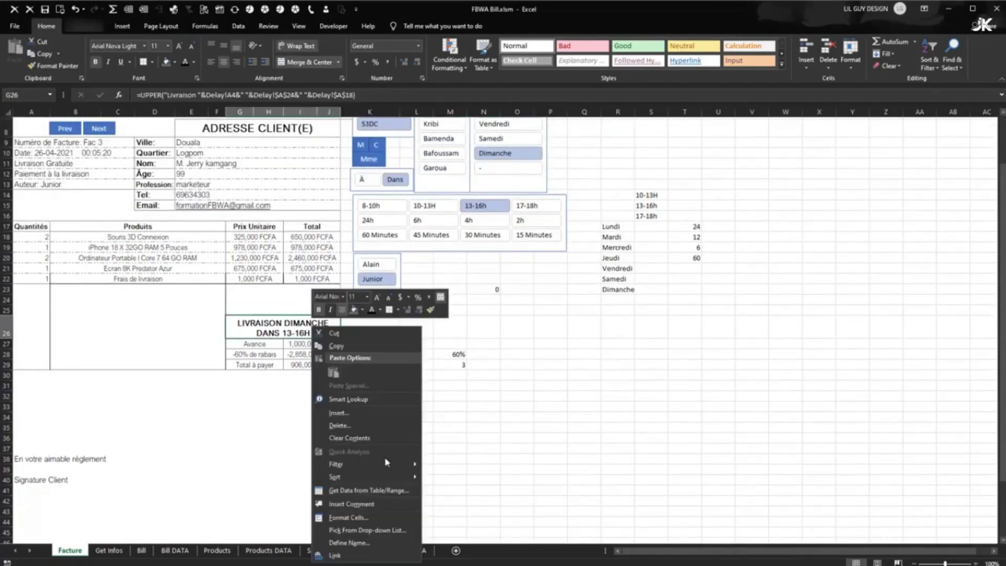
left_click(357, 519)
left_click_drag(386, 386, 499, 210)
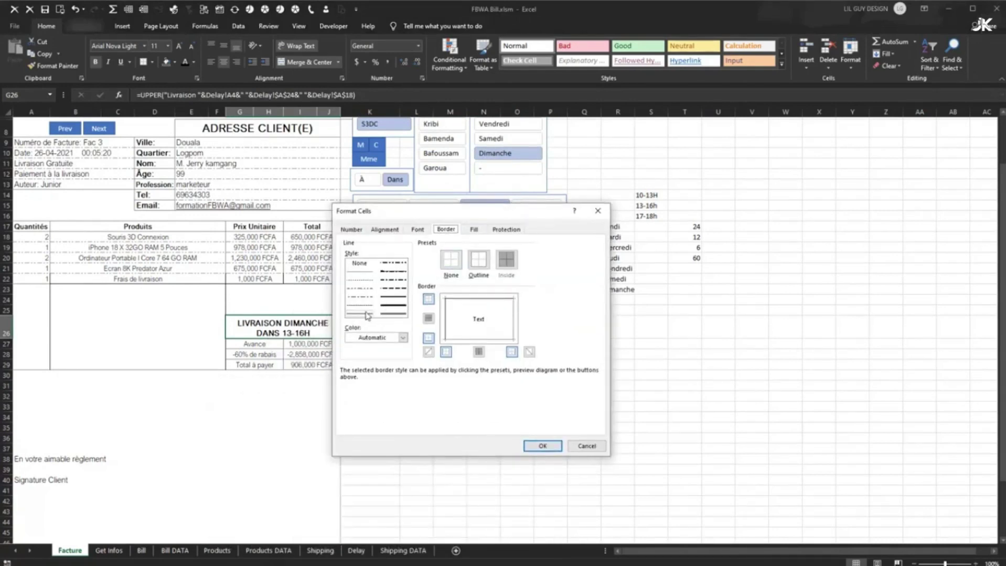
left_click(389, 306)
left_click(481, 264)
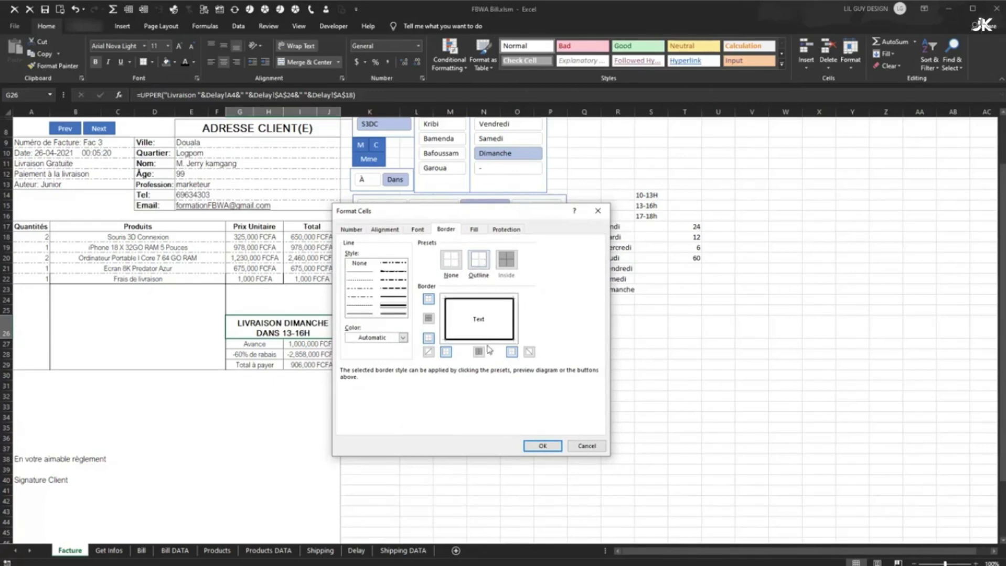
left_click(542, 446)
left_click(395, 349)
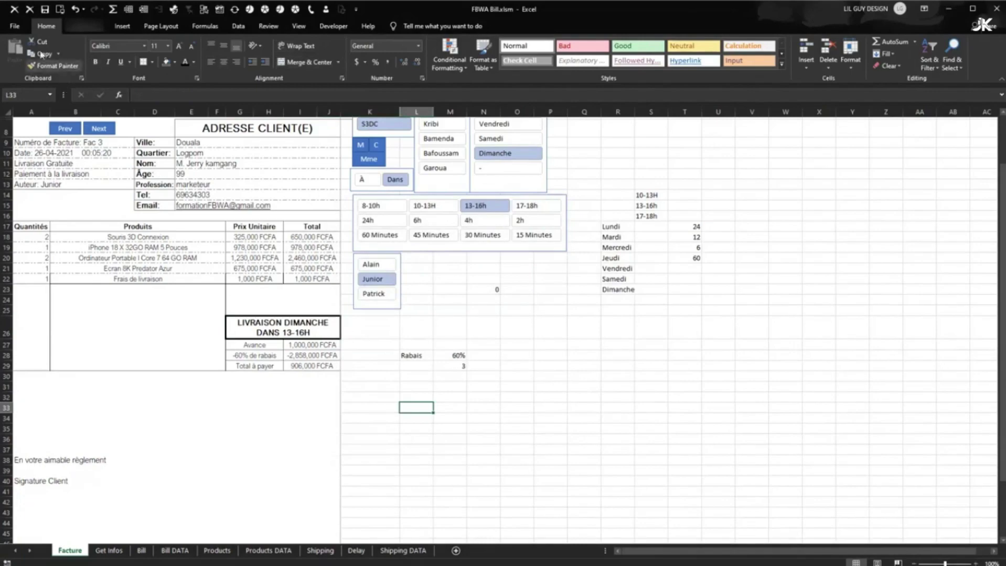
left_click(15, 25)
left_click(54, 210)
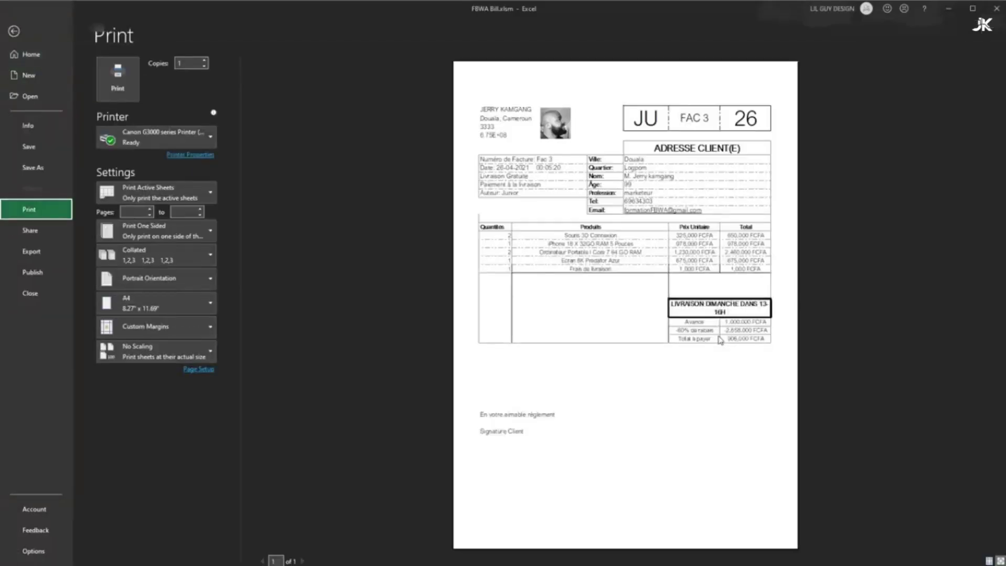
key("Escape")
Step: Set the Rabais discount in M28 to 50%
key("Right")
key("Up")
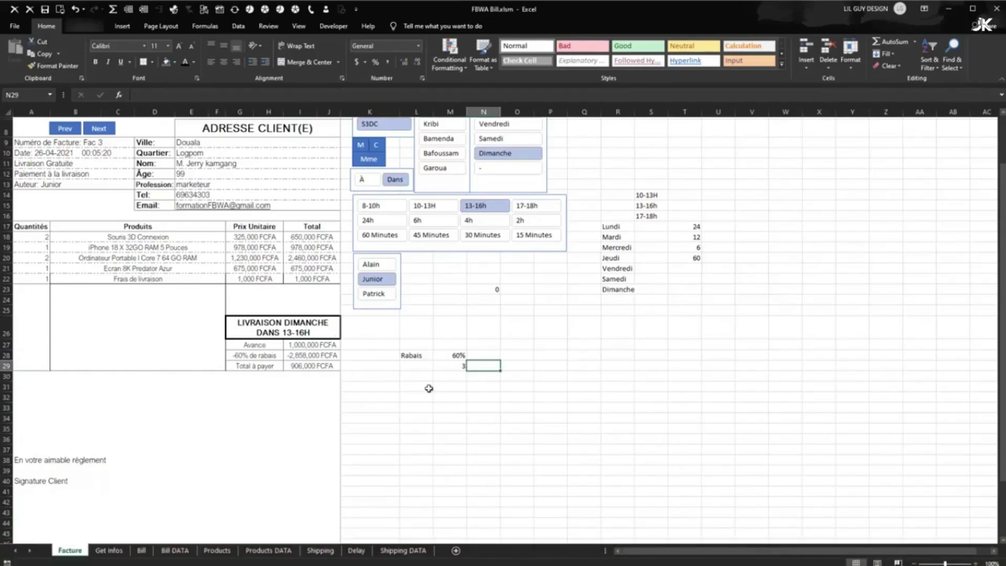
left_click(455, 359)
type("50")
key("Return")
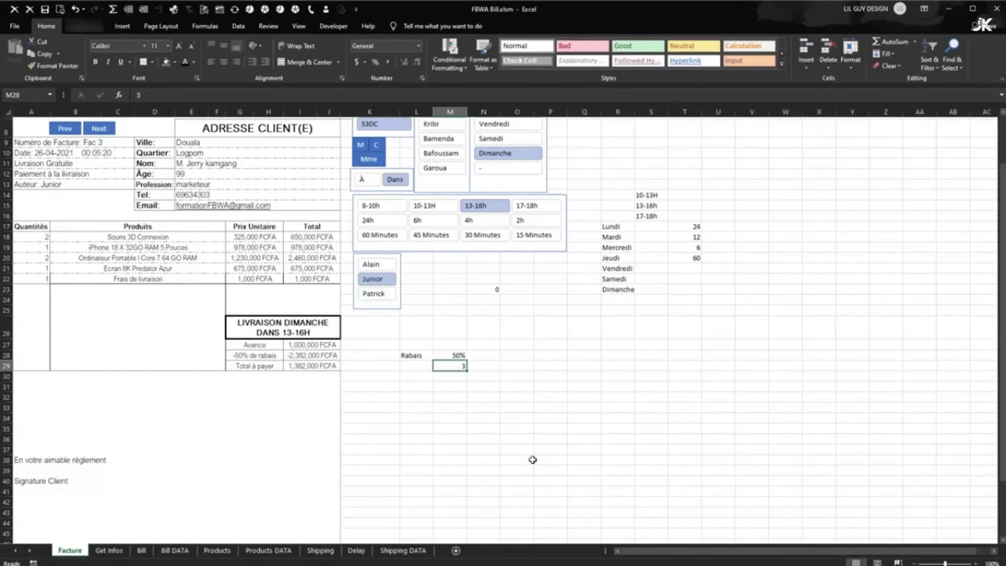
left_click(443, 345)
scroll(444, 345, "up", 3)
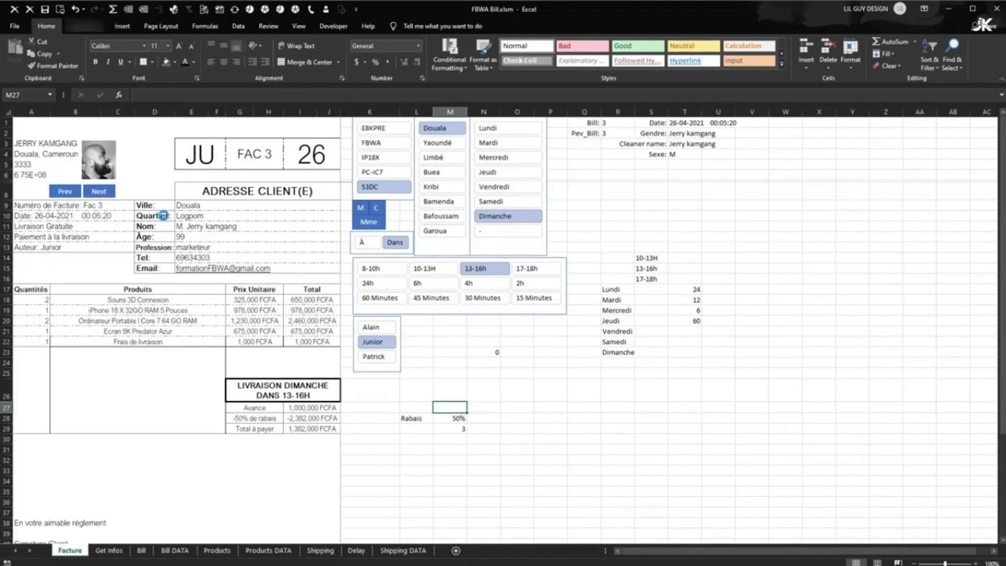
Step: Increase the height of row 25 to about double to add space above the Livraison box
left_click(288, 359)
left_click(271, 362)
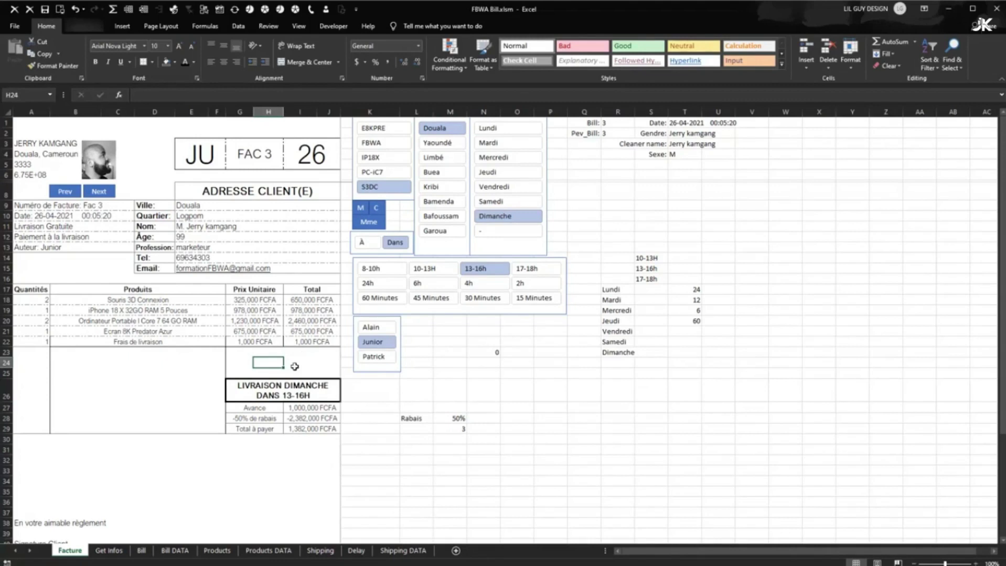
left_click_drag(8, 376, 8, 385)
left_click(449, 400)
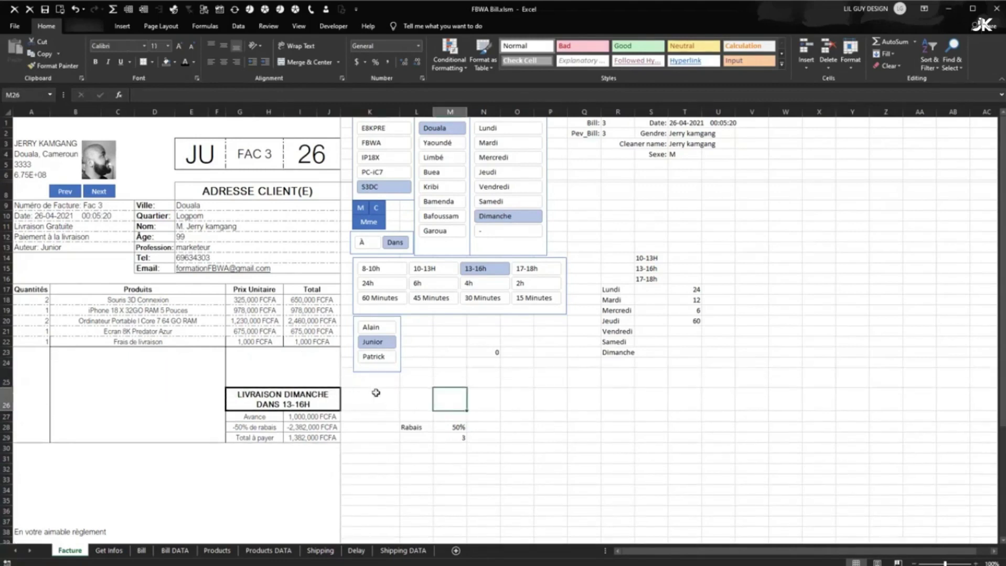
Step: Check the Facture invoice with its enlarged spacing above the Livraison box in the print preview
left_click(514, 436)
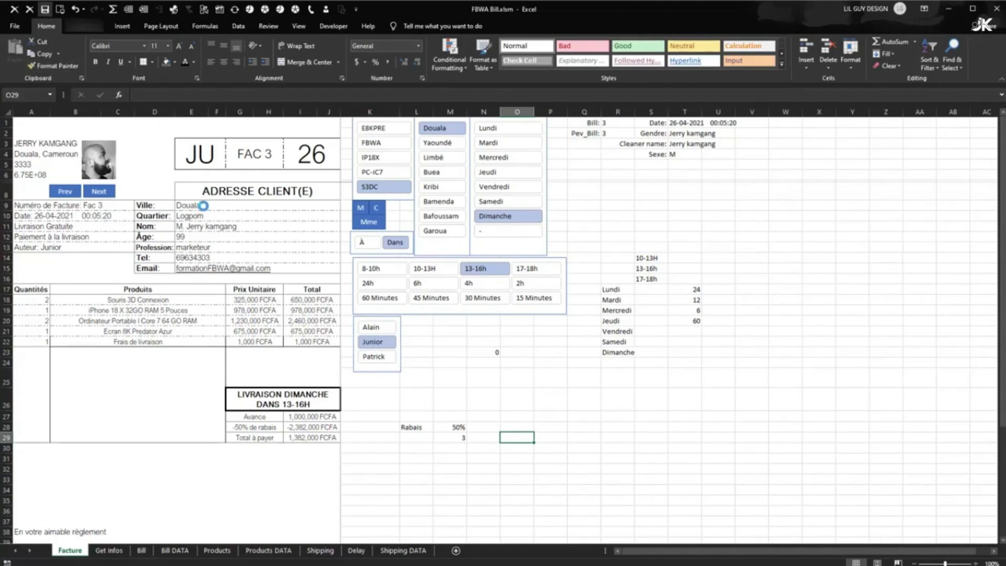
left_click(15, 26)
left_click(47, 214)
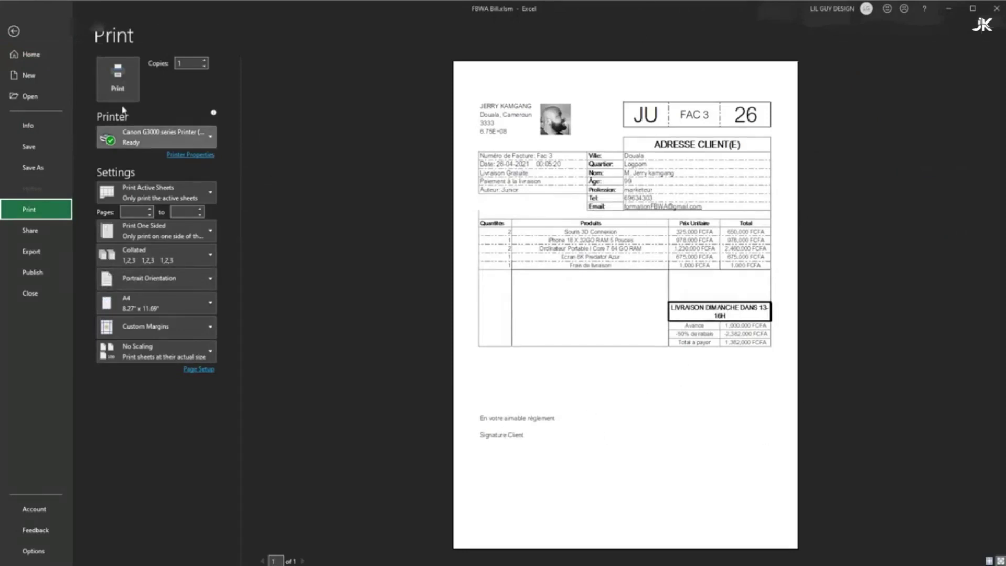
left_click(13, 31)
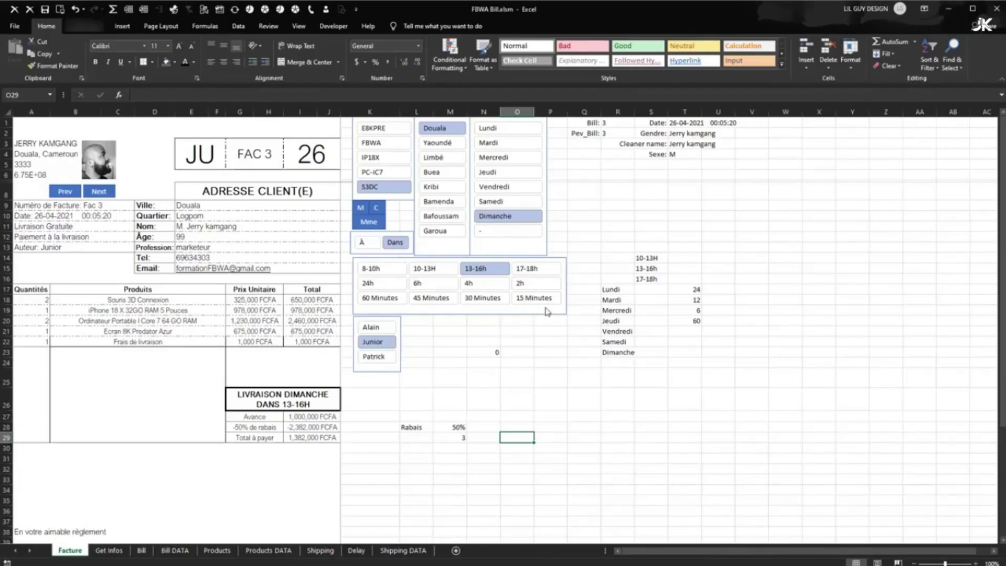
Step: Examine the Shipped, Sold and Canceled status cells in row 2 of the Get Infos sheet
left_click(109, 550)
left_click_drag(88, 133, 141, 135)
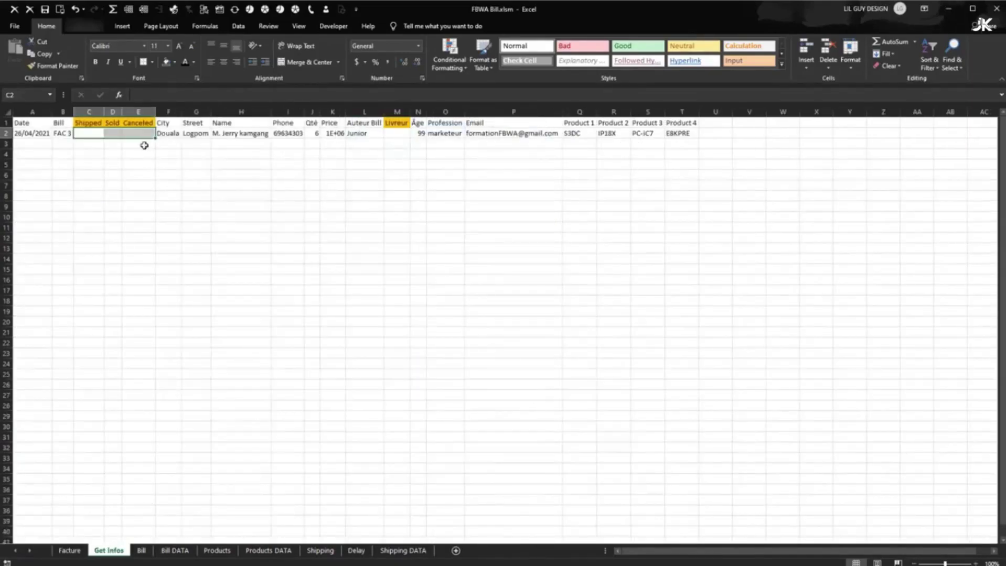
left_click(69, 550)
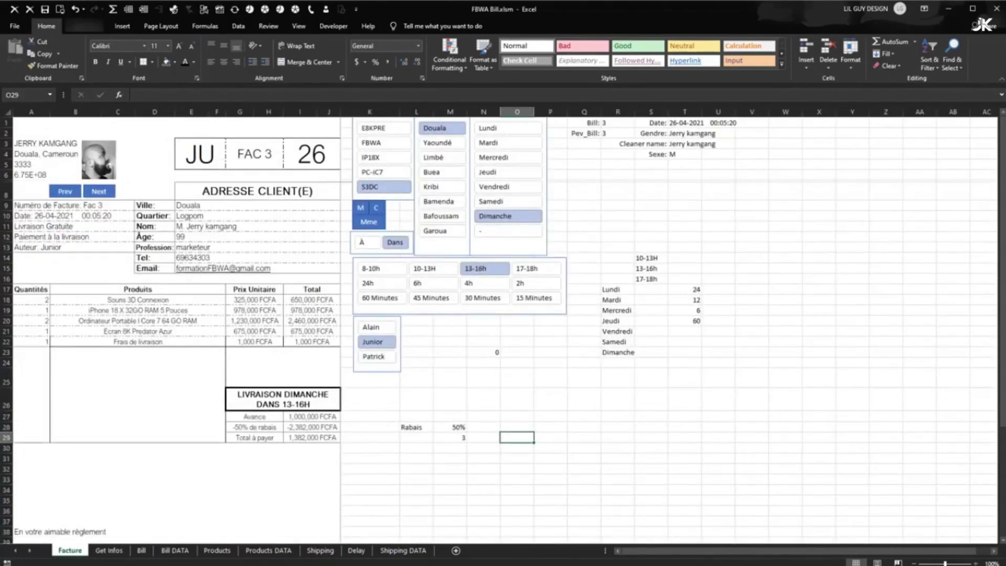
left_click(108, 551)
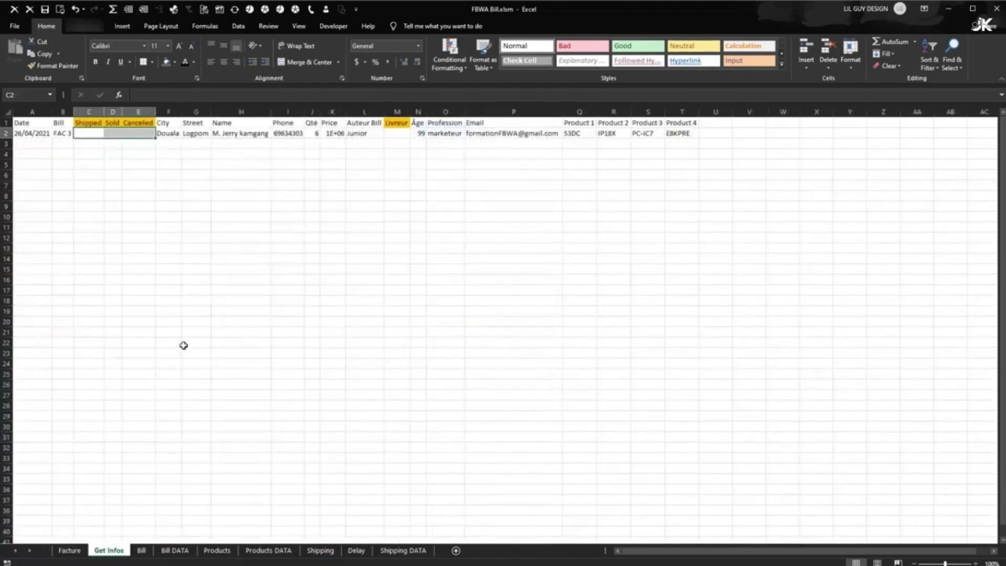
left_click(112, 133)
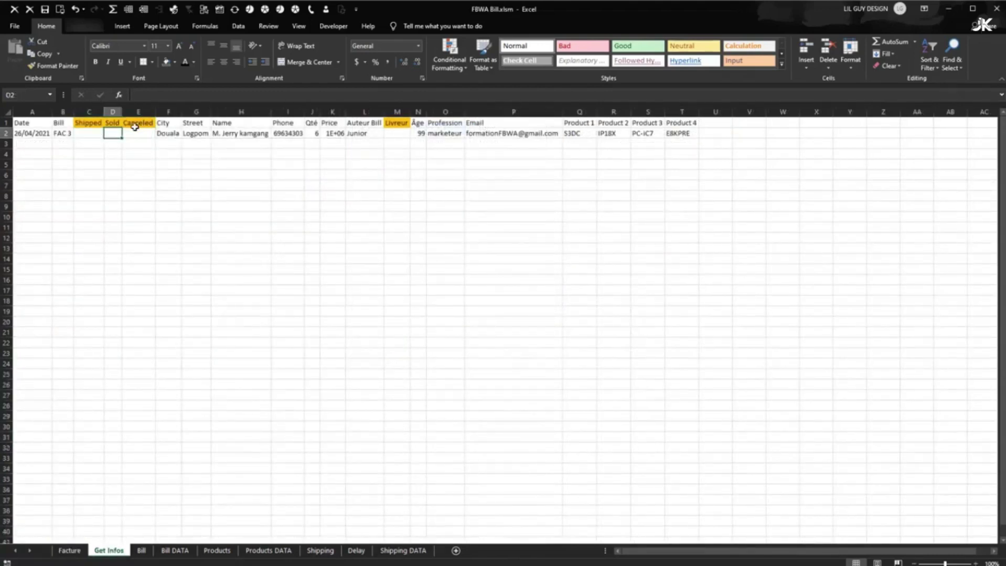
left_click(90, 134)
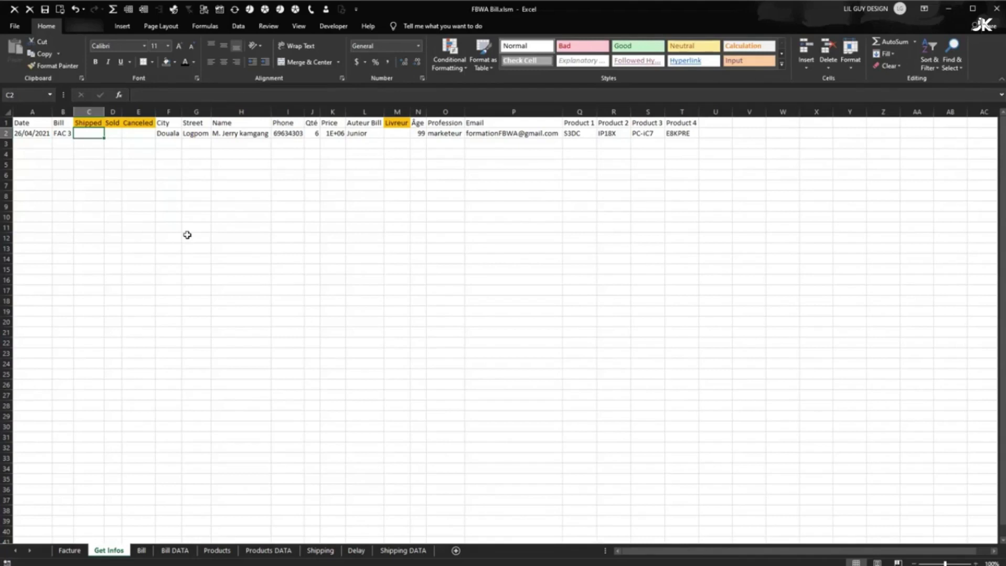
left_click(143, 131)
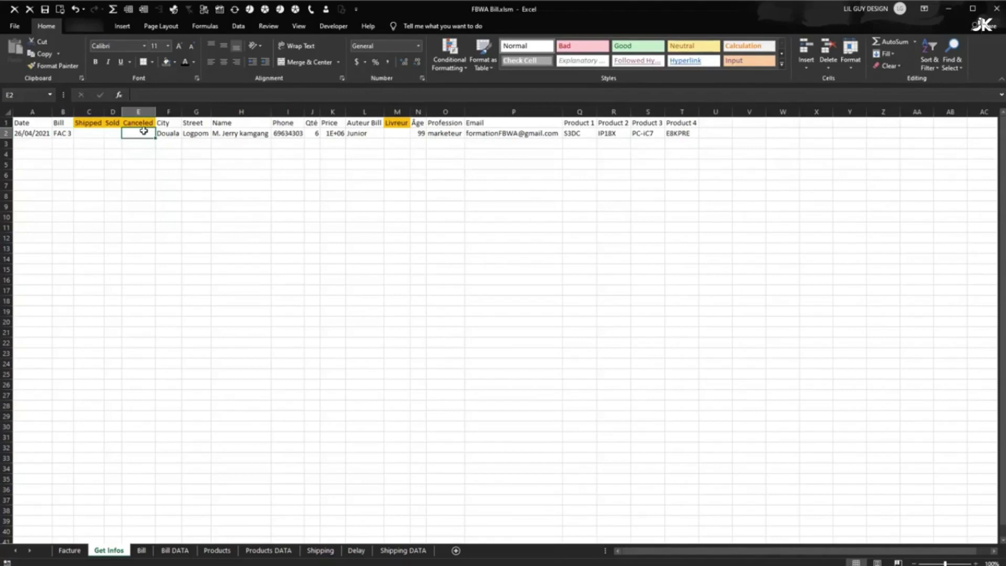
left_click(113, 134)
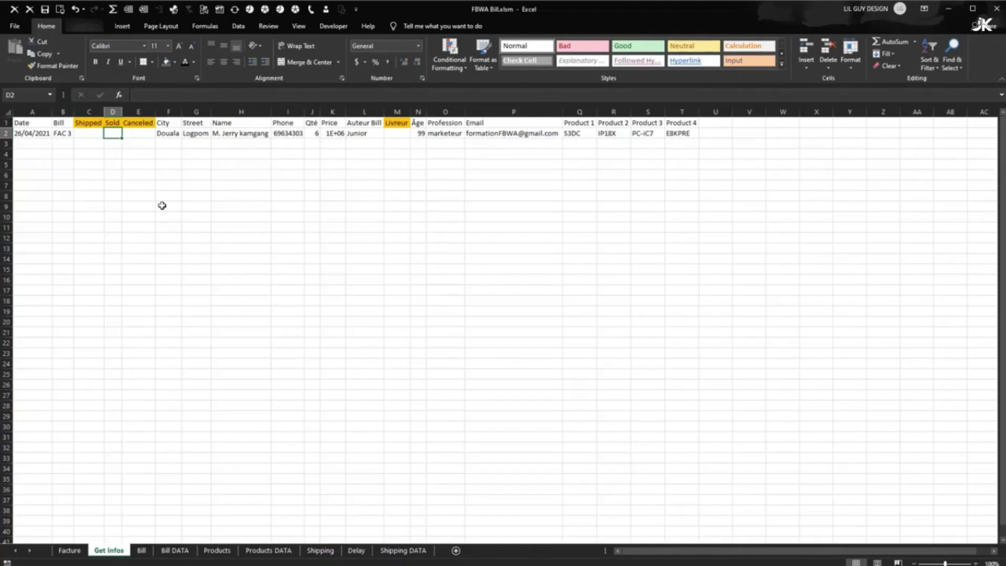
left_click(90, 135)
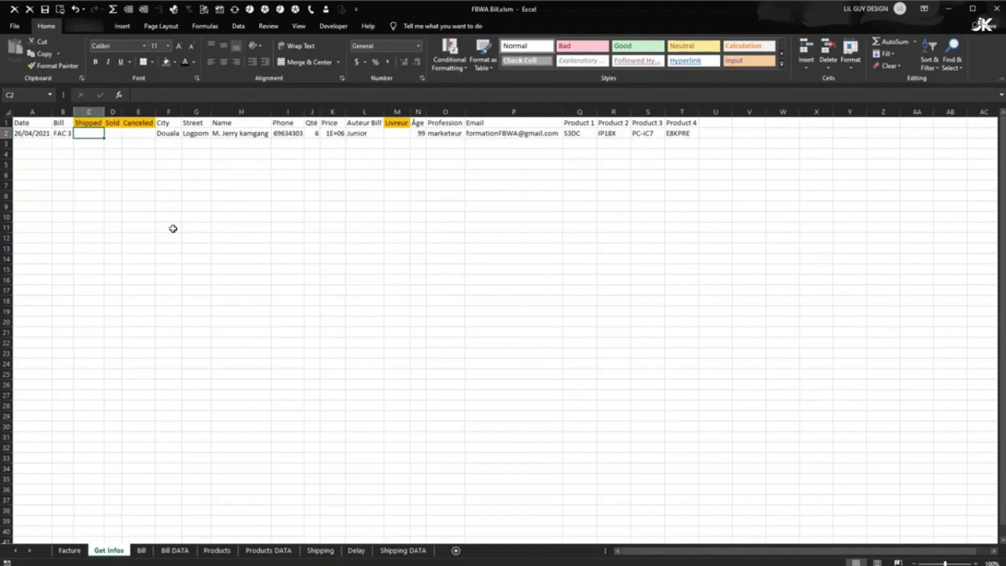
Step: Review the Date and Bill cells of the Get Infos record together with its Shipped, Sold and Canceled cells
left_click(38, 135)
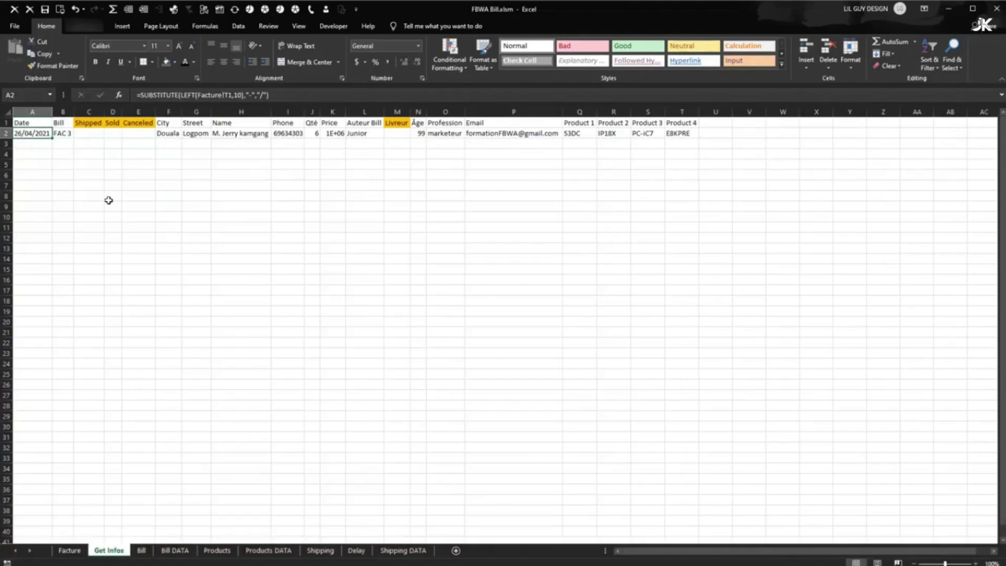
left_click(113, 134)
left_click(91, 134)
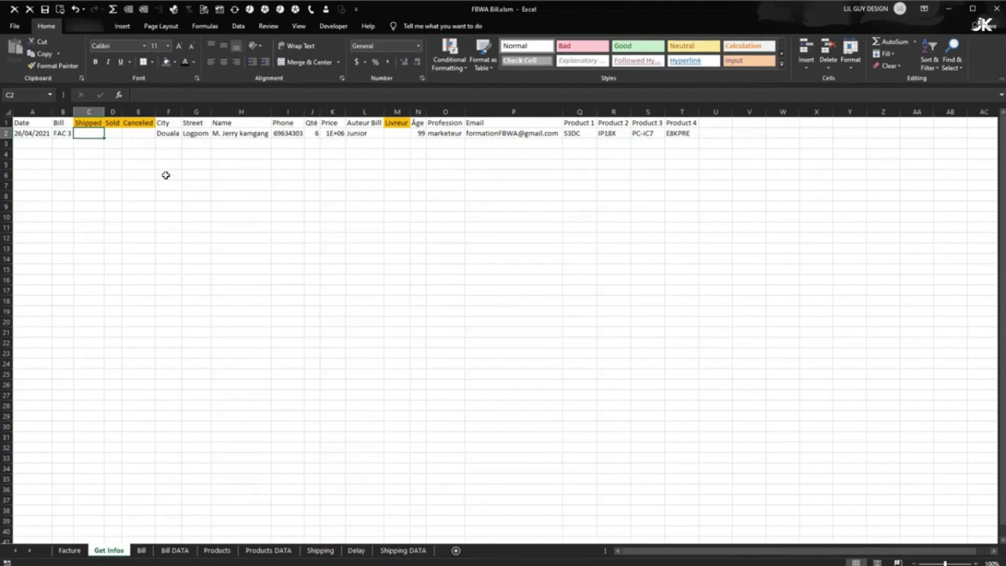
left_click(63, 134)
left_click(84, 135)
left_click(135, 133)
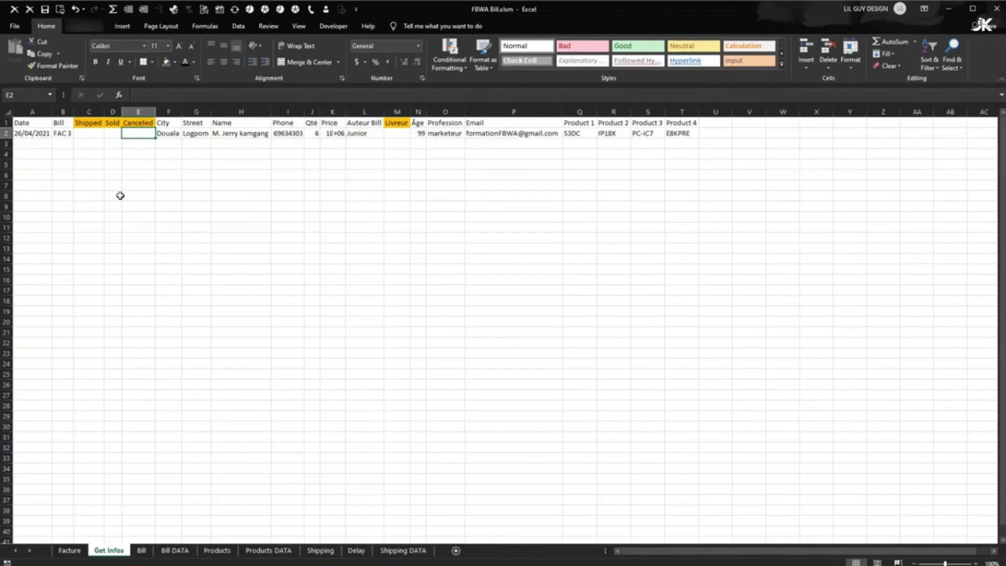
left_click(119, 196)
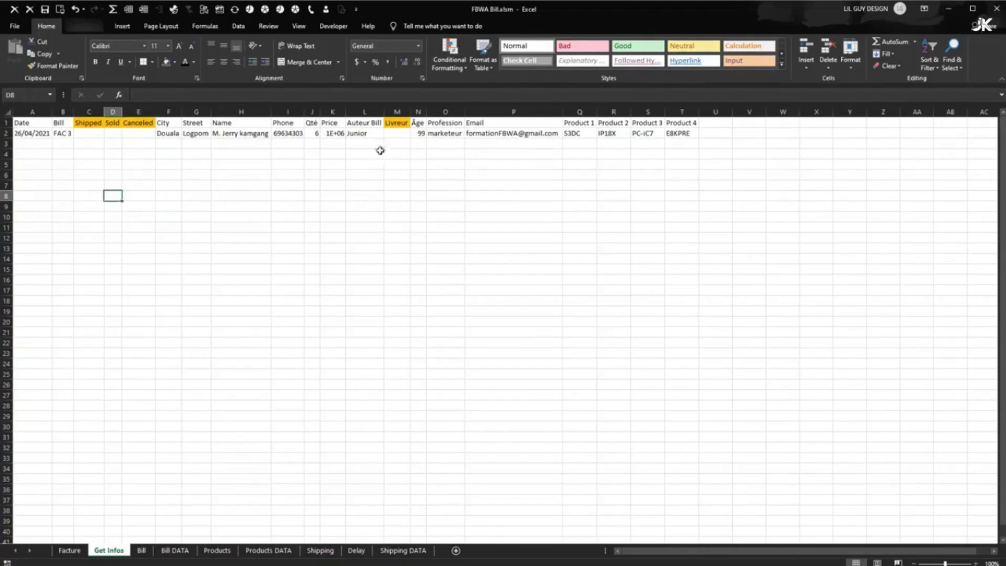
Step: Examine the Livreur column of the Get Infos record in relation to its Sold status
left_click(391, 134)
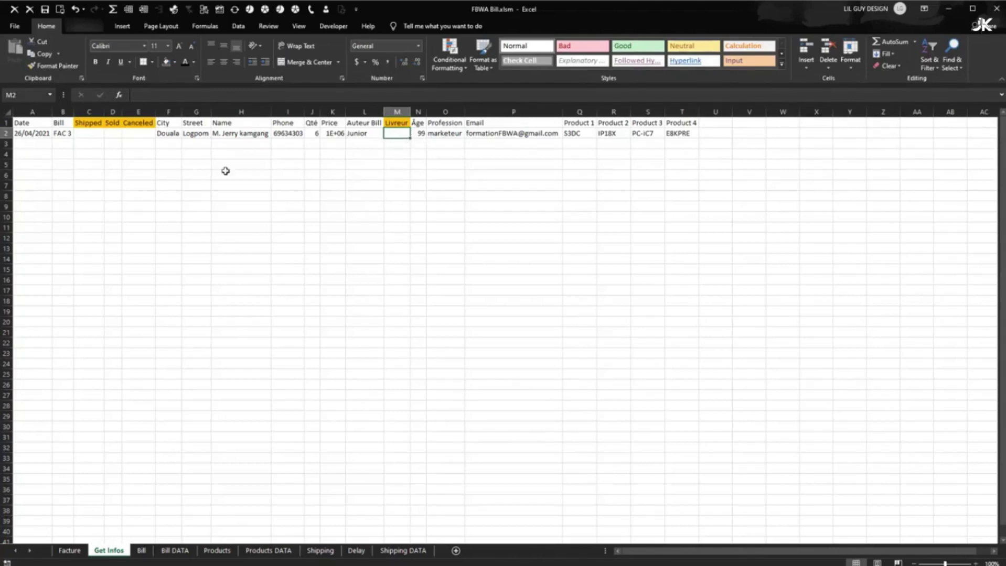
left_click(120, 135)
left_click(395, 132)
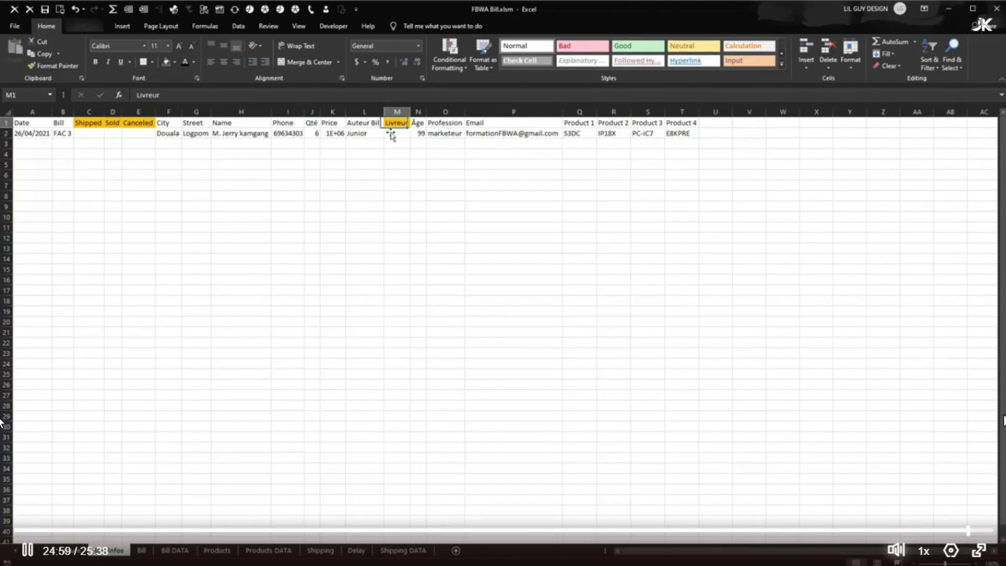
left_click(112, 134)
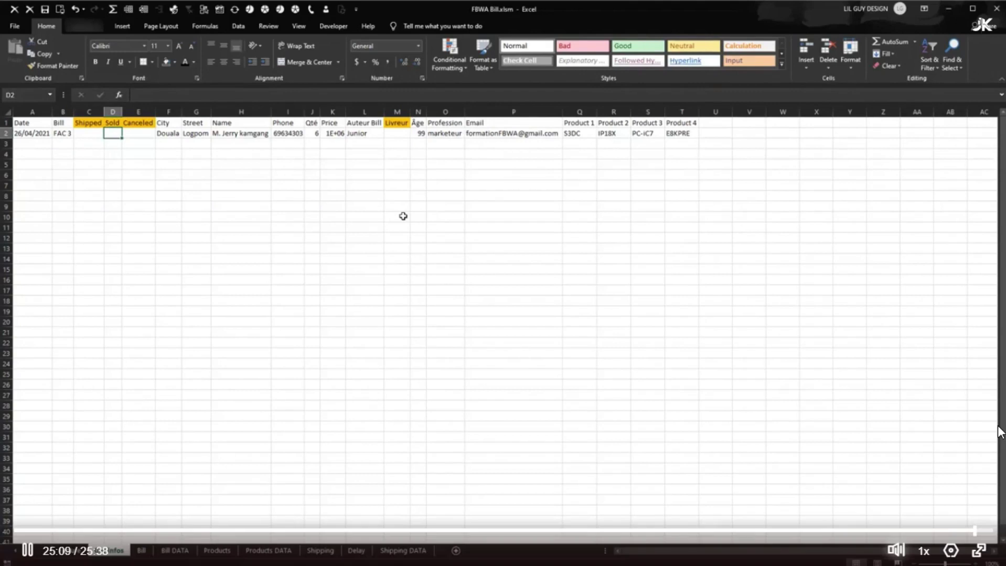
Step: Review the Auteur Bill cell and the Product 1 to Product 4 columns of the Get Infos record
left_click(364, 135)
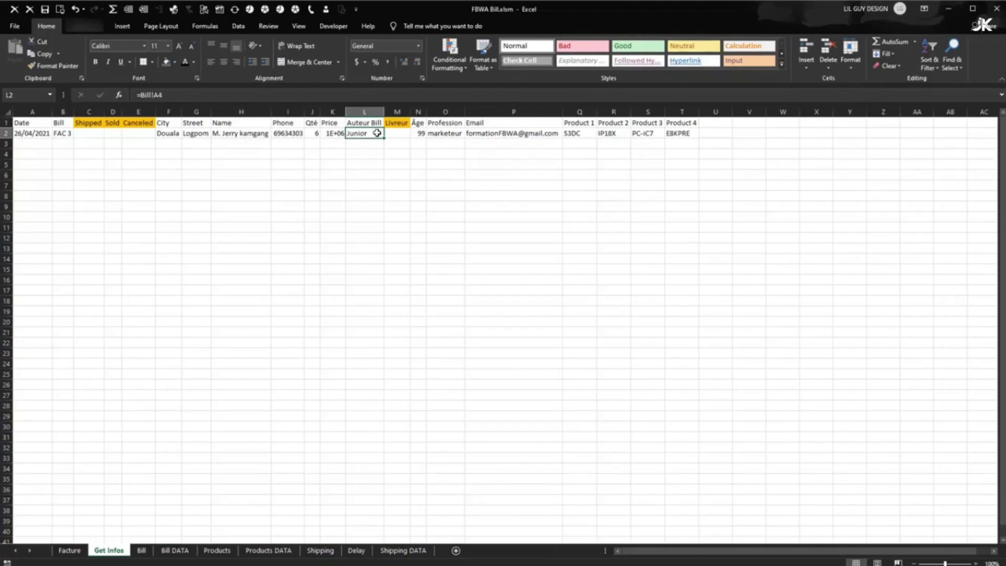
left_click(576, 134)
left_click(613, 124)
left_click(681, 135)
left_click(579, 136)
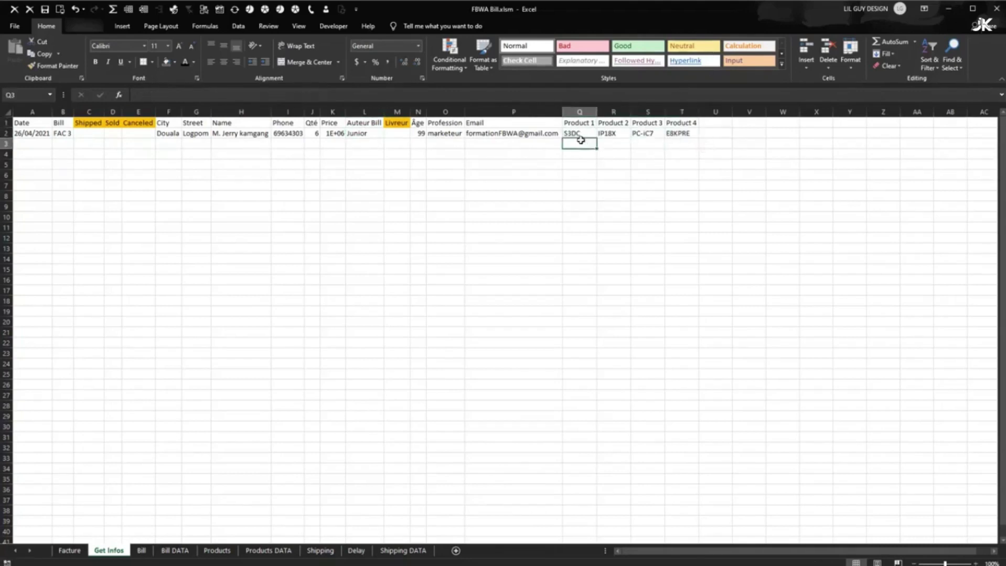